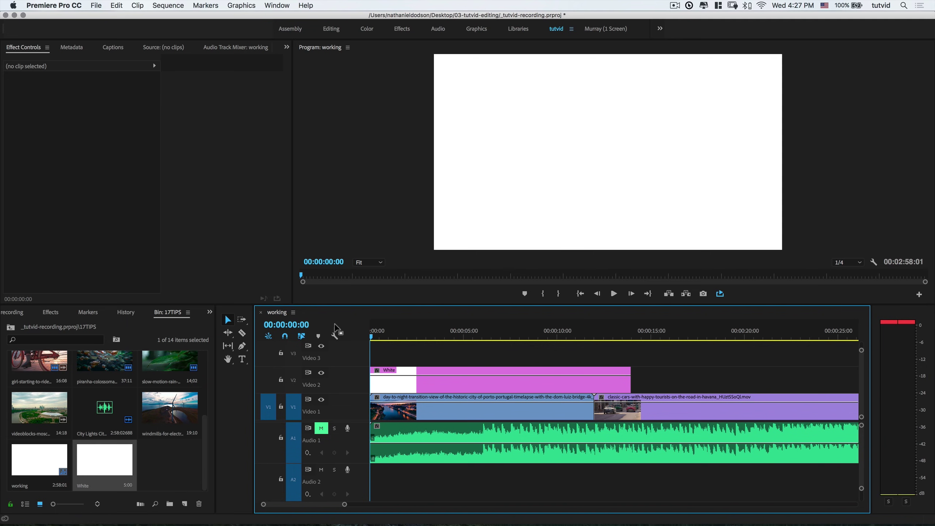
# Add a text layer reading "The Title of my Film" over the white frame at the start of the sequence.
pyautogui.click(243, 360)
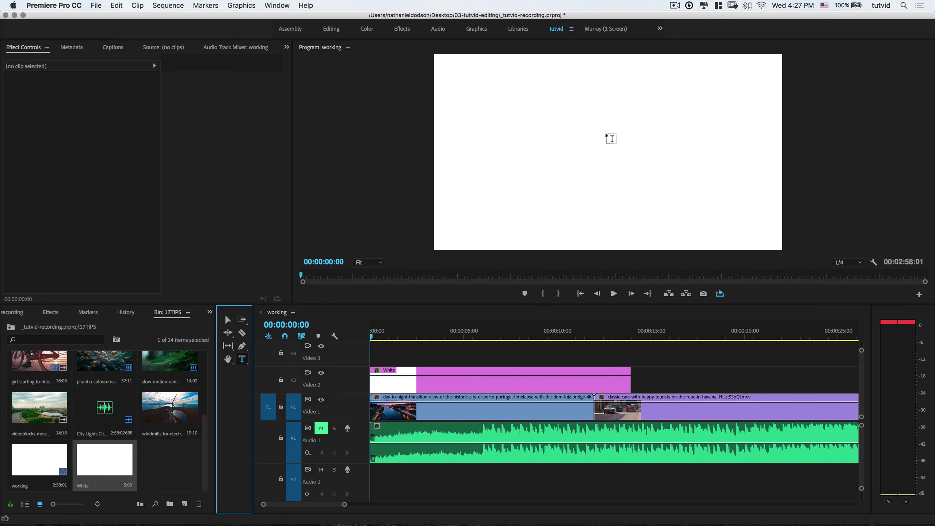
pyautogui.click(550, 158)
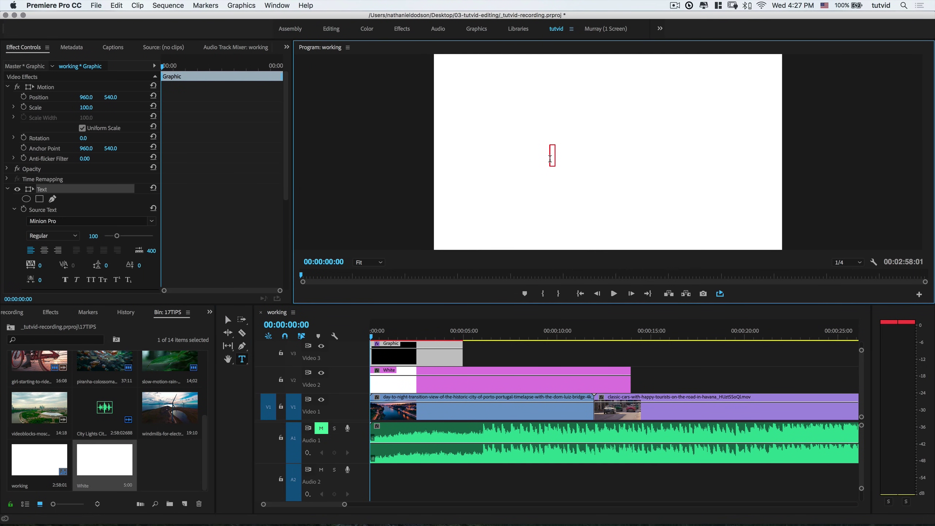
pyautogui.write('Poaphics')
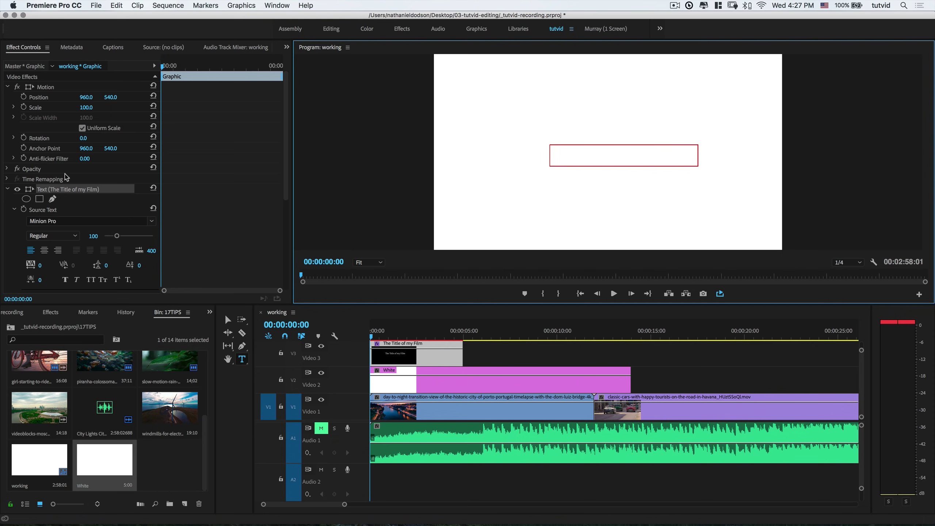
# Show the title's Essential Graphics settings and set the text fill to black (000000).
pyautogui.scroll(-5, 61, 191)
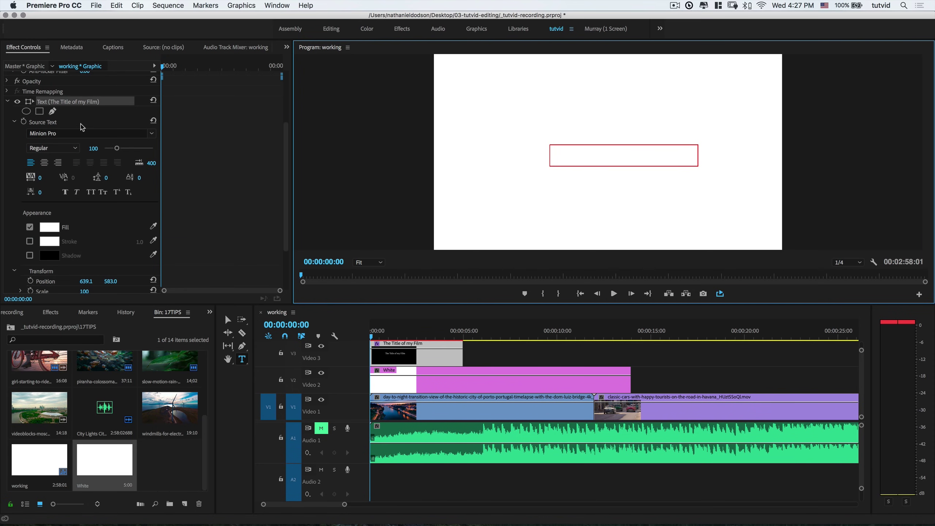
pyautogui.scroll(5, 82, 128)
pyautogui.click(277, 5)
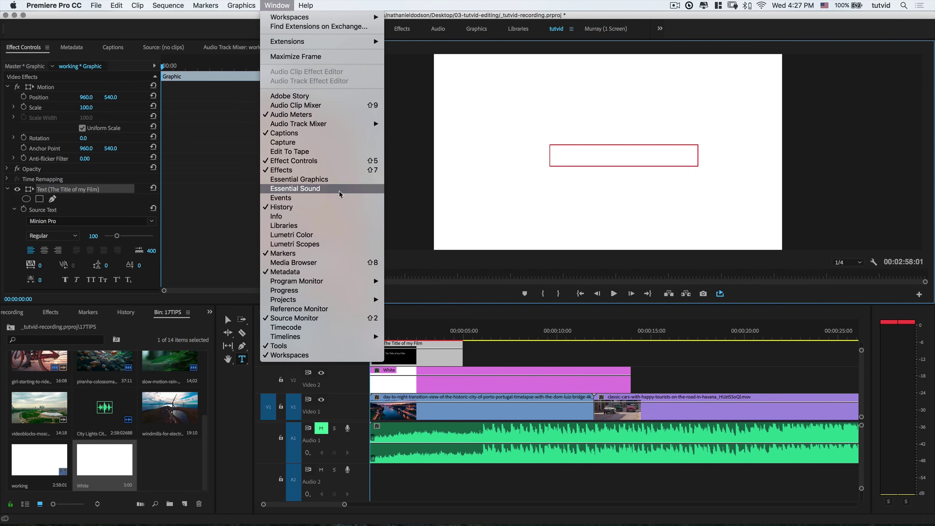
pyautogui.click(311, 180)
pyautogui.moveTo(216, 245); pyautogui.dragTo(208, 58)
pyautogui.click(183, 141)
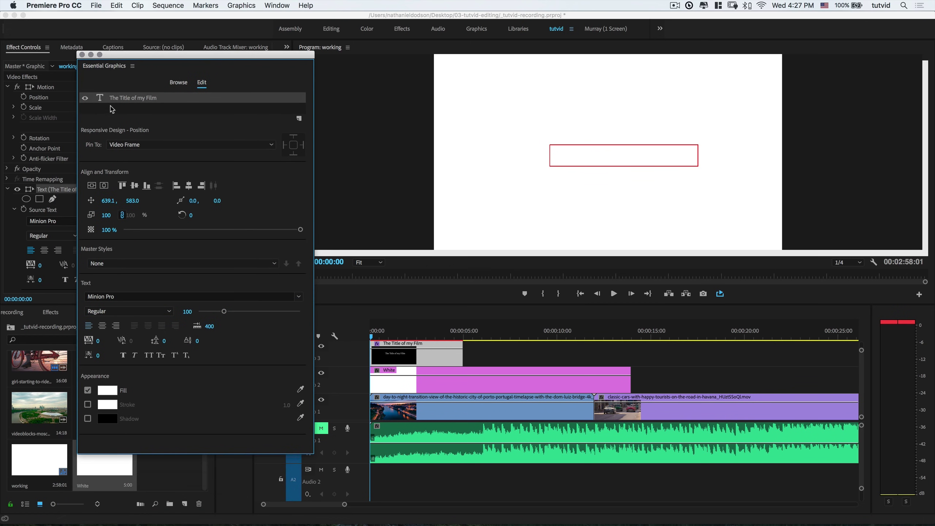
pyautogui.click(106, 394)
pyautogui.moveTo(386, 238); pyautogui.dragTo(354, 99)
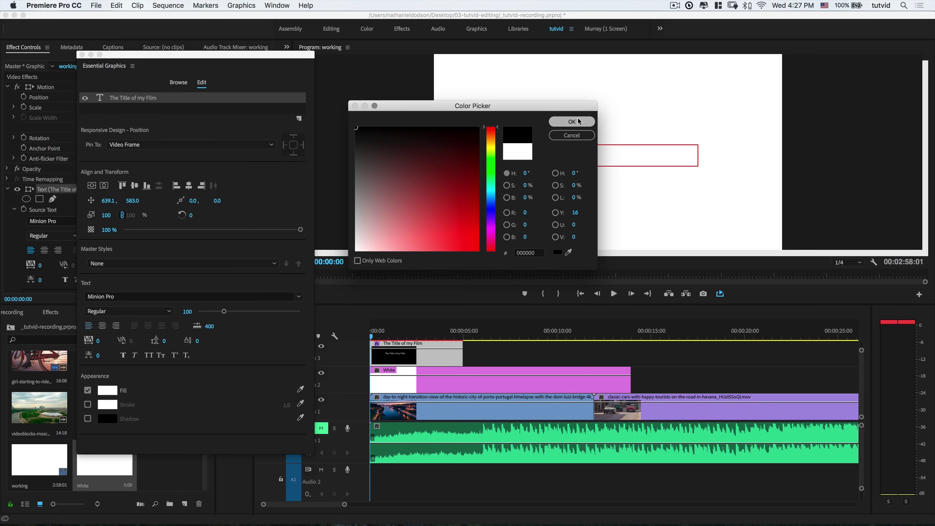
pyautogui.click(572, 122)
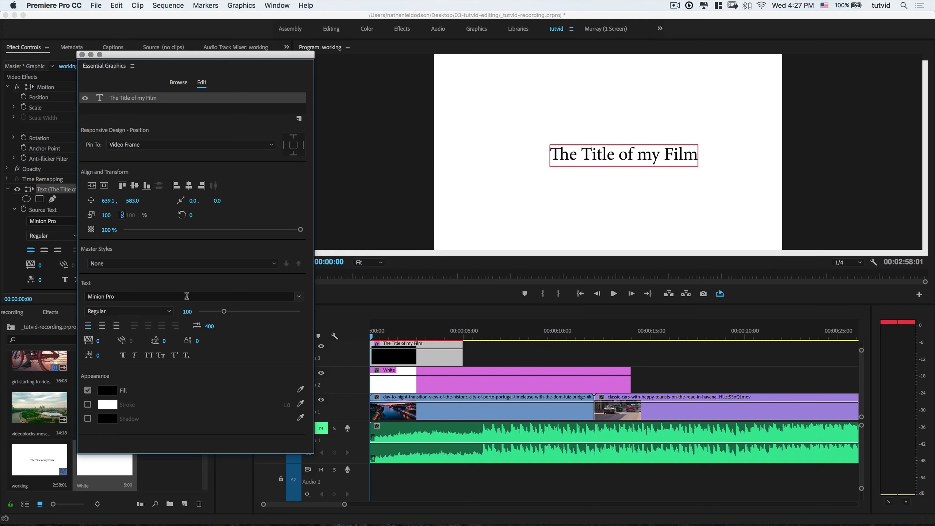
# Set the title's font to Montserrat with the Bold style.
pyautogui.click(298, 296)
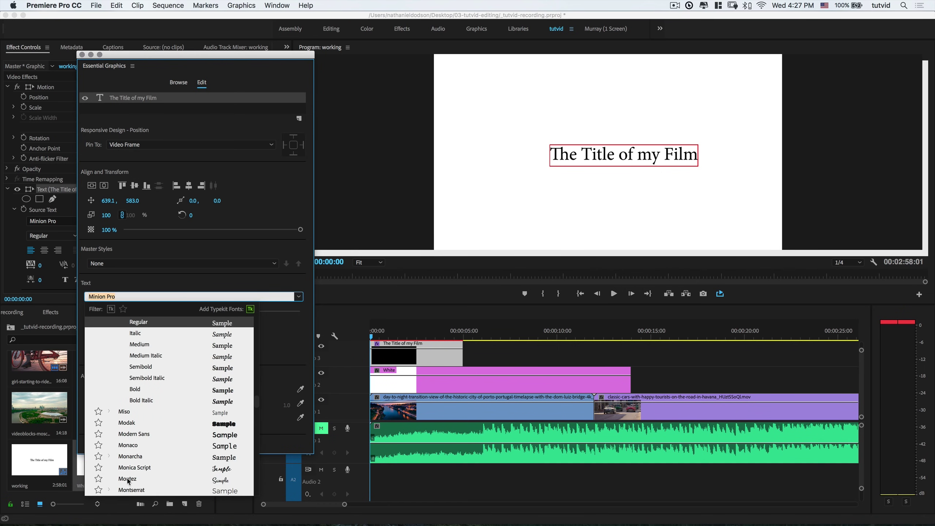
pyautogui.click(135, 490)
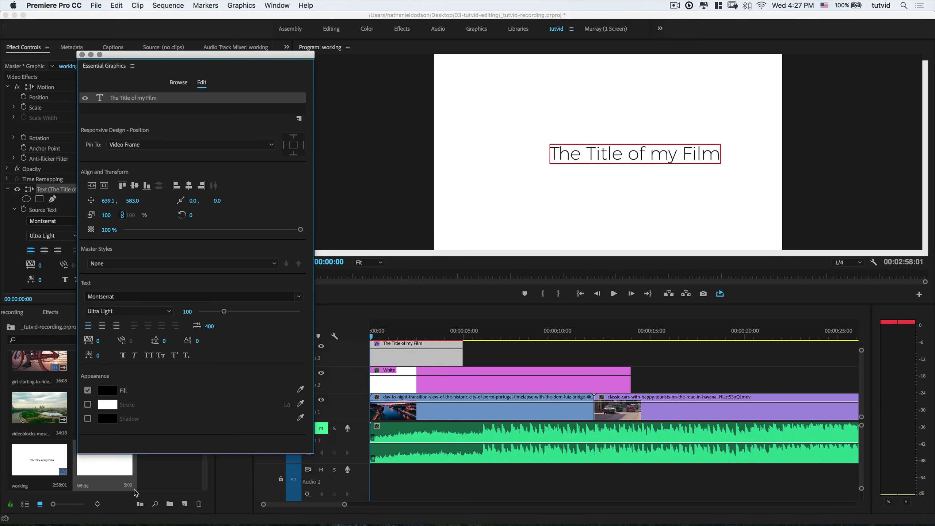
pyautogui.click(169, 313)
pyautogui.click(106, 366)
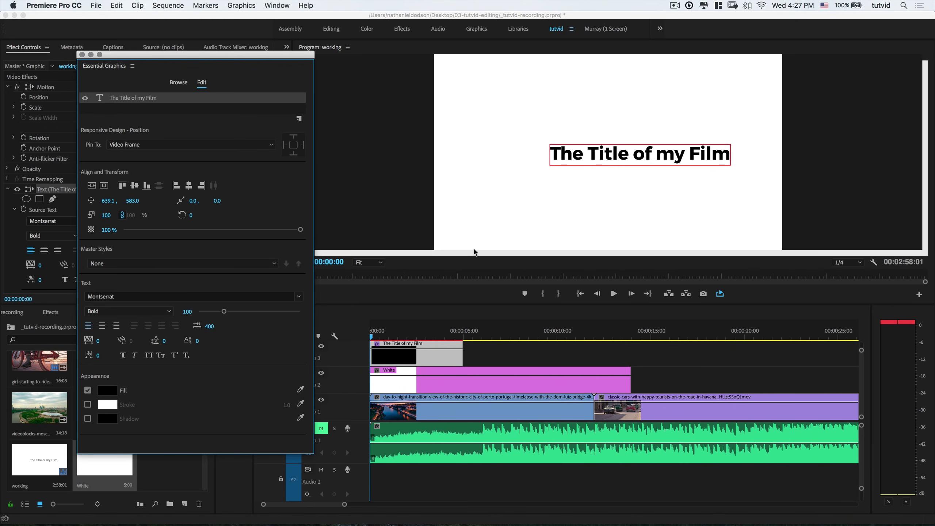
# Centre-align the title text, centre it vertically and horizontally in the frame, and close the Essential Graphics settings.
pyautogui.click(102, 327)
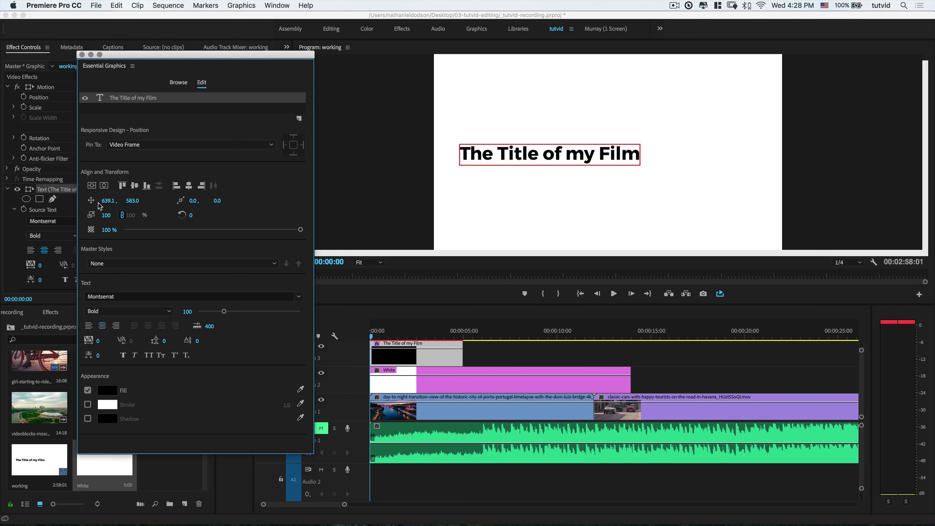
pyautogui.click(91, 185)
pyautogui.click(104, 185)
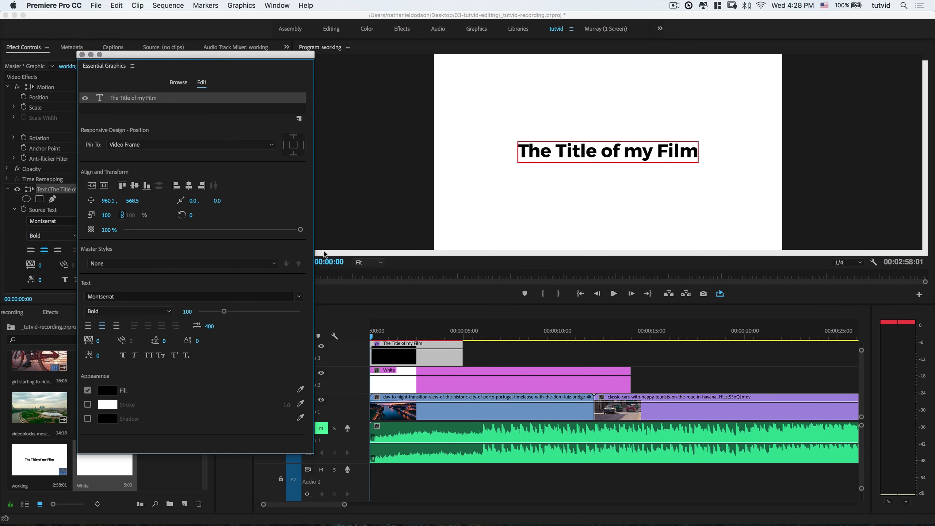
pyautogui.click(82, 55)
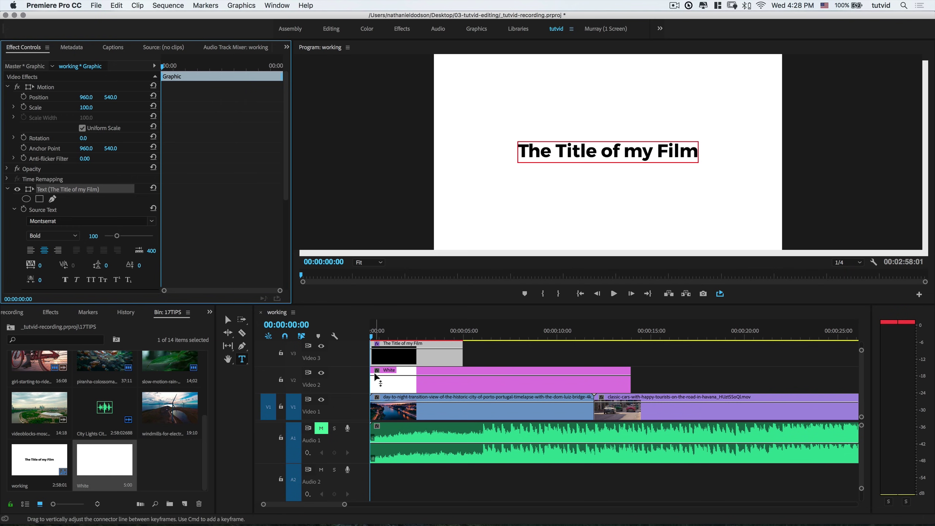
# Extend the title clip on Video 3 to end together with the White clip on Video 2.
pyautogui.click(511, 359)
pyautogui.moveTo(463, 354); pyautogui.dragTo(559, 380)
pyautogui.click(405, 408)
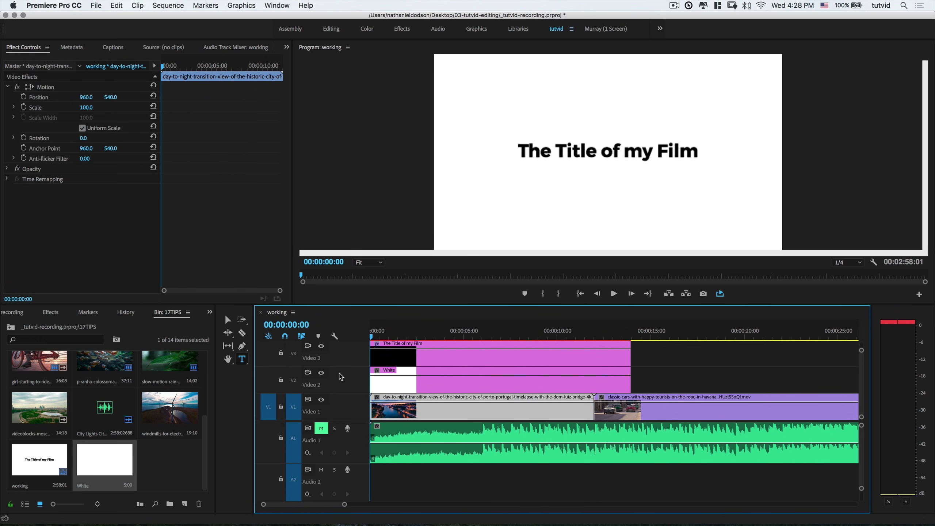
# Delete the title clip on Video 3 and the White clip on Video 2, and switch to the Selection tool.
pyautogui.moveTo(665, 356); pyautogui.dragTo(513, 389)
pyautogui.press('Delete')
pyautogui.press('v')
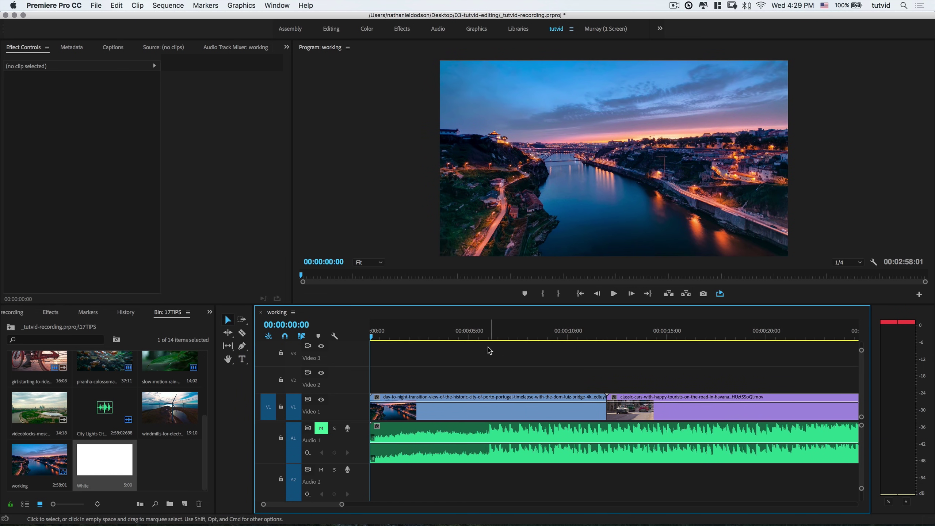
# Jump the playhead to the next and previous Video 1 edit points, and place it at 00:00:05:20.
pyautogui.click(486, 333)
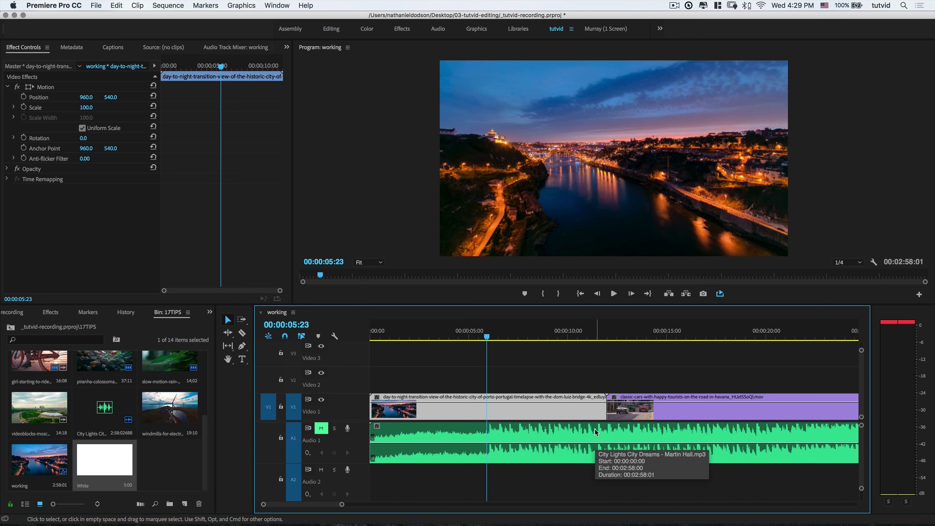
pyautogui.press('Down')
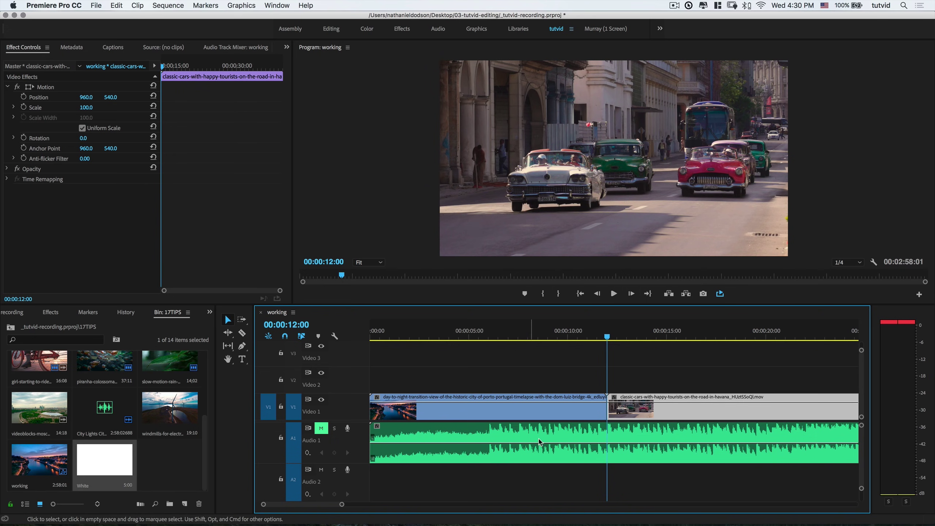
pyautogui.press('Up')
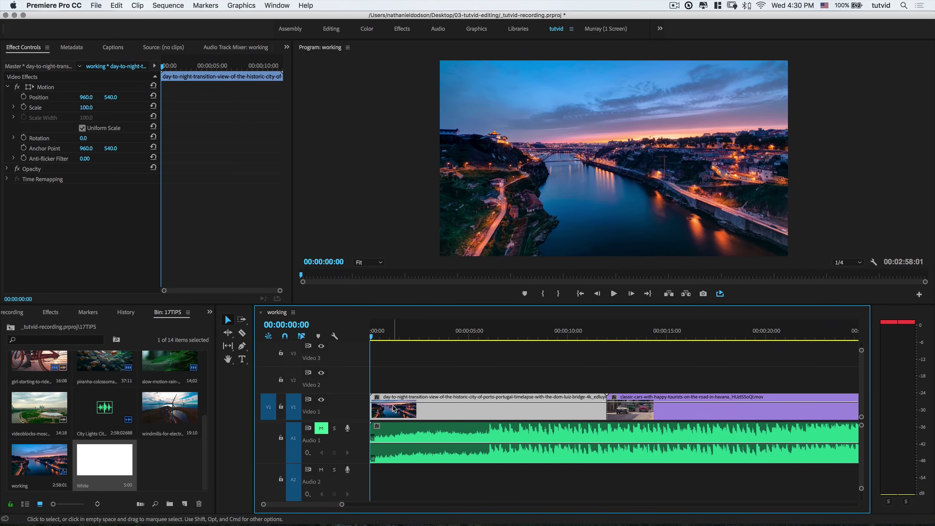
pyautogui.click(484, 335)
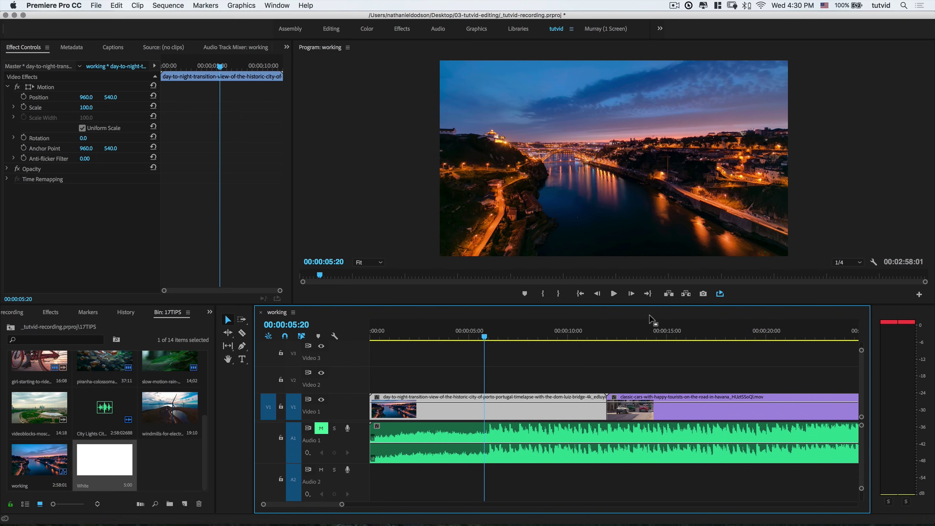
# Place staggered White clips on Video 2 and Video 3, and jump between the first clip's edit points on Video 1.
pyautogui.moveTo(97, 474); pyautogui.dragTo(258, 421)
pyautogui.moveTo(561, 344); pyautogui.dragTo(547, 350)
pyautogui.press('Down')
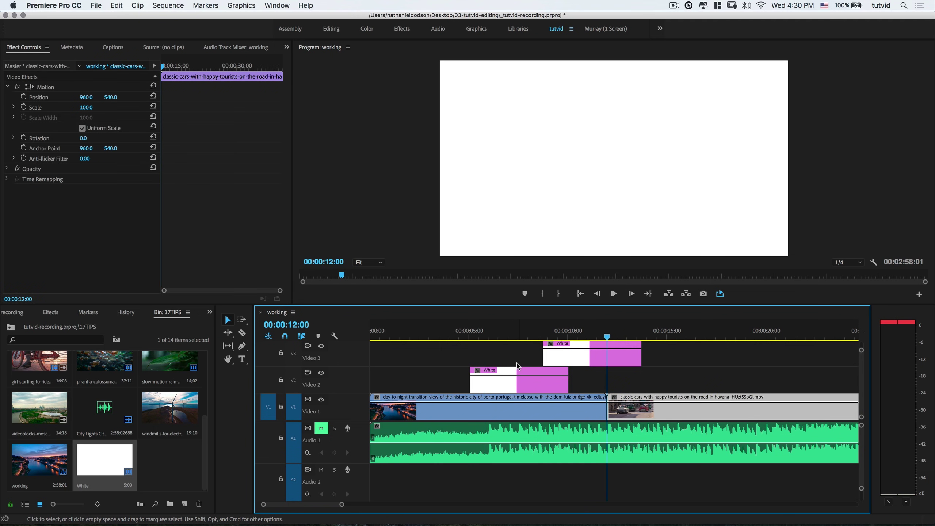
pyautogui.press('Up')
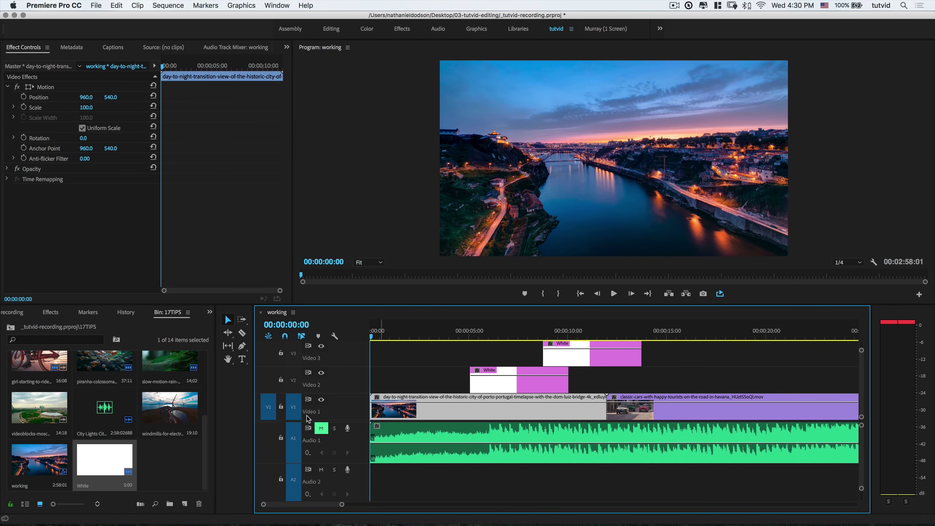
# Target Video 2 and Video 3, and step the playhead through the edit points to the end of the Video 3 White clip.
pyautogui.click(293, 380)
pyautogui.click(292, 364)
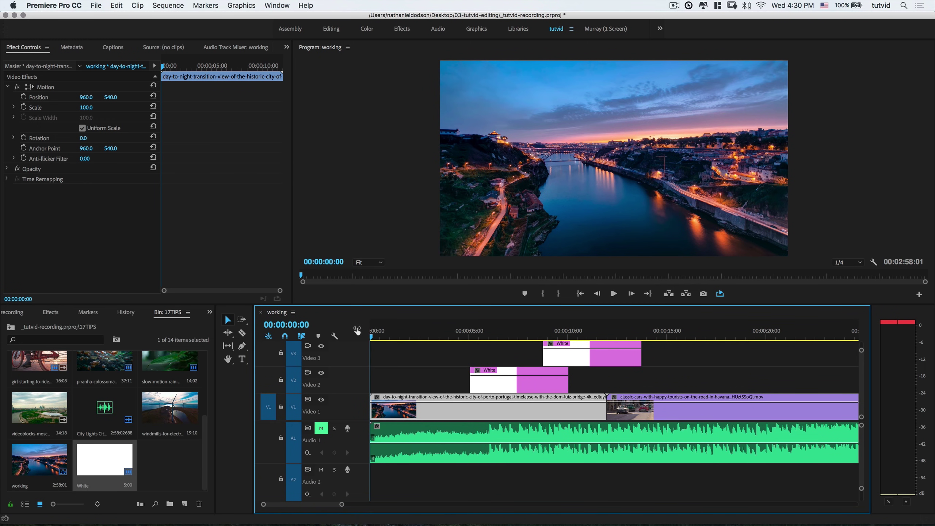
pyautogui.press('Down')
pyautogui.press('Down')
pyautogui.press('Down')
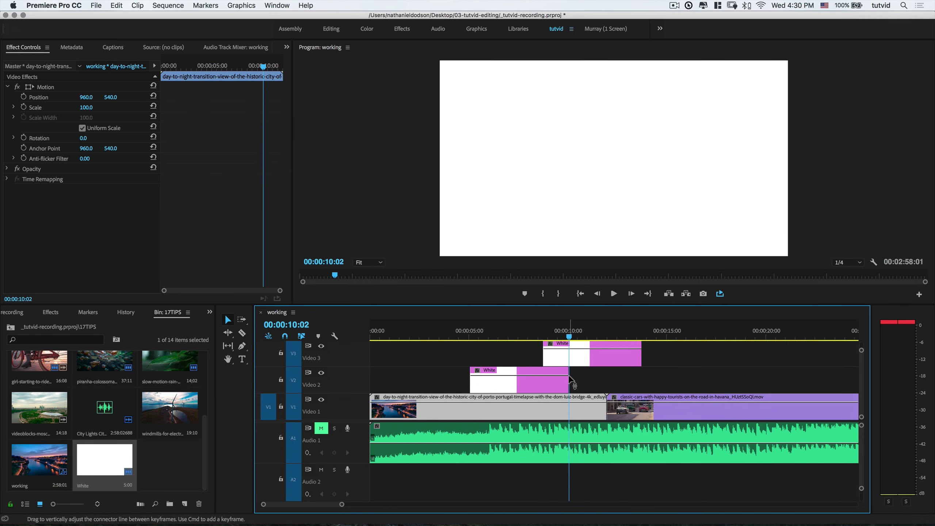
pyautogui.press('Down')
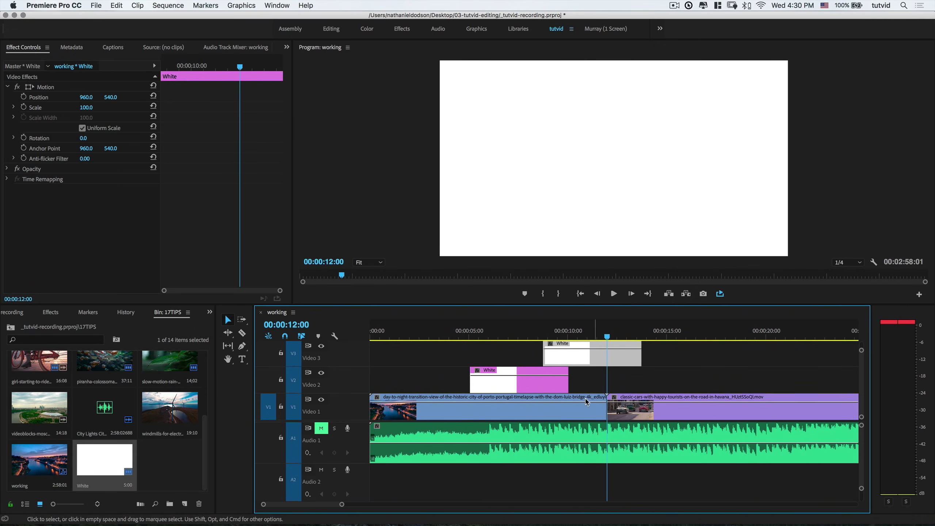
pyautogui.press('Down')
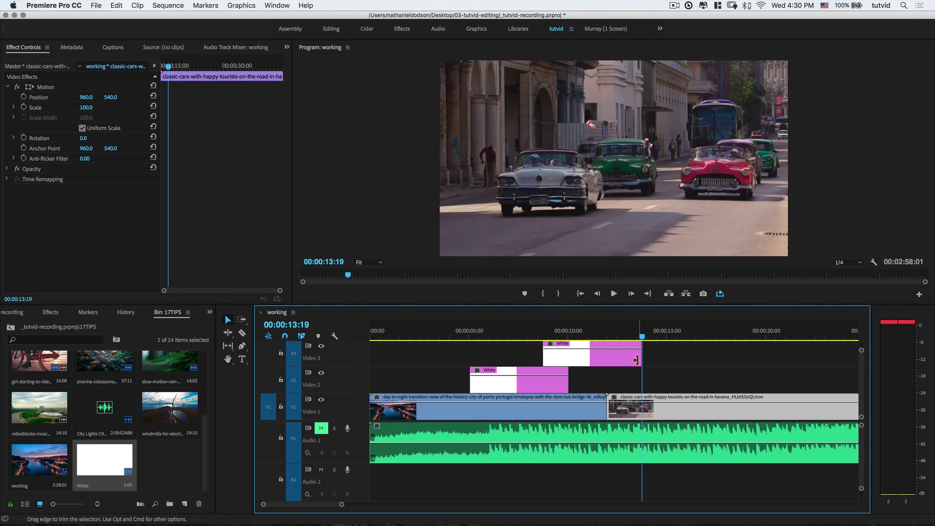
# Fit the whole sequence in the timeline, step forward through its edit points, and step back to the sequence start.
pyautogui.press('\\')
pyautogui.press('Down')
pyautogui.press('Down')
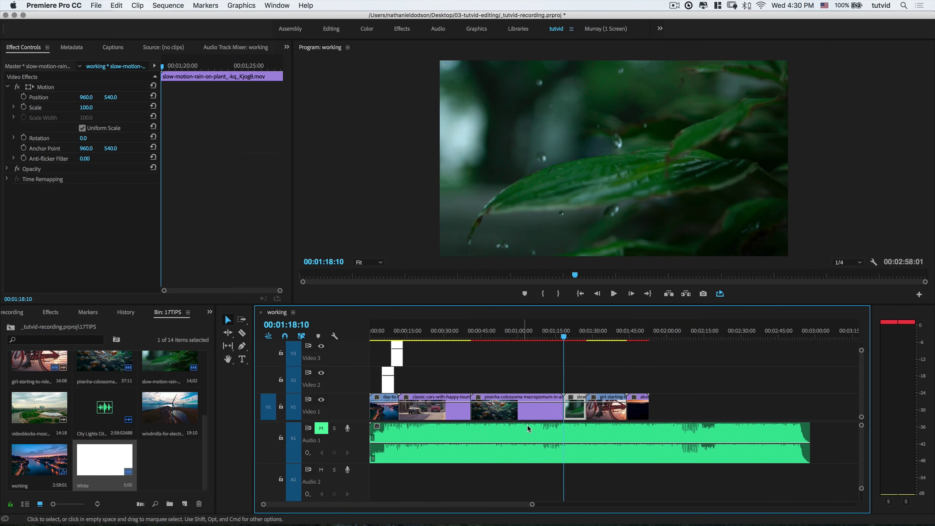
pyautogui.press('Down')
pyautogui.press('Down')
pyautogui.press('Up')
pyautogui.press('Up')
pyautogui.press('Up')
pyautogui.press('Up')
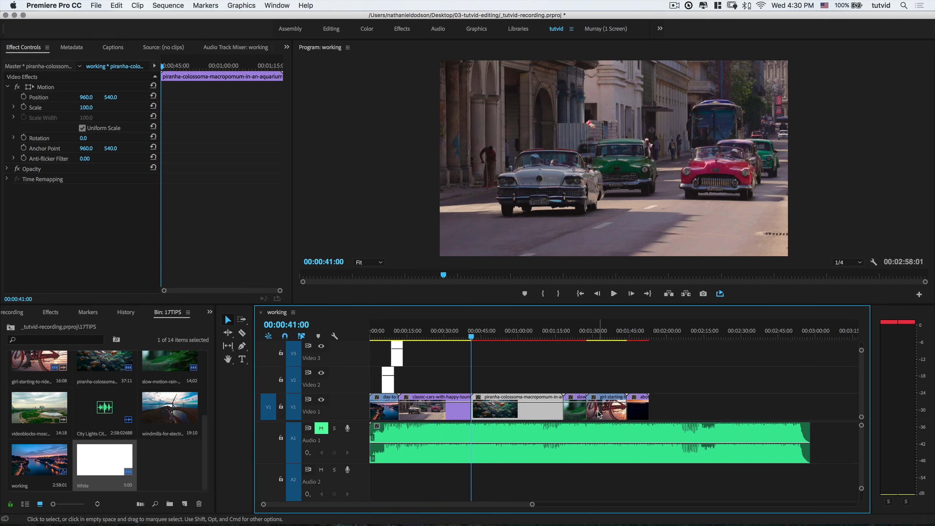
pyautogui.press('Up')
pyautogui.press('Up')
pyautogui.press('Up')
pyautogui.press('Up')
pyautogui.press('Up')
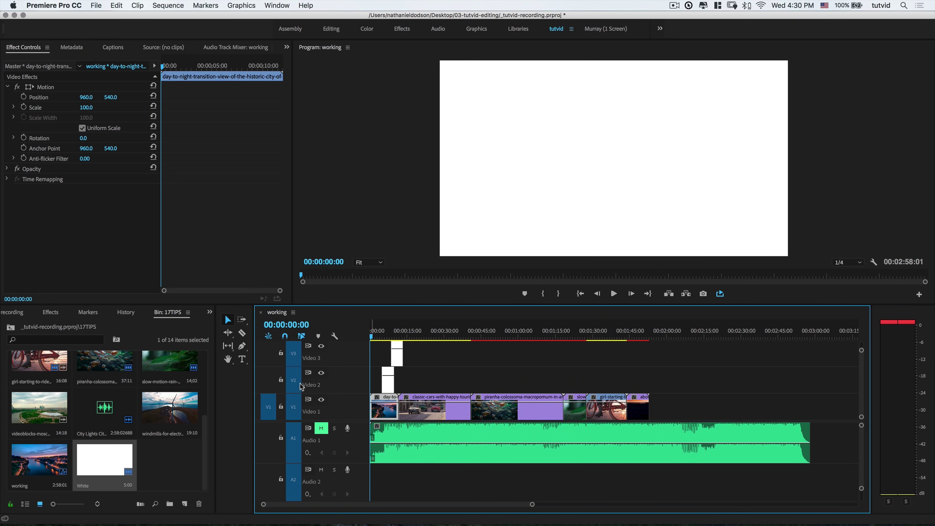
# Untarget Video 2 and Video 3, and delete both White clips from the timeline.
pyautogui.click(294, 380)
pyautogui.click(296, 358)
pyautogui.moveTo(427, 350); pyautogui.dragTo(377, 378)
pyautogui.press('Delete')
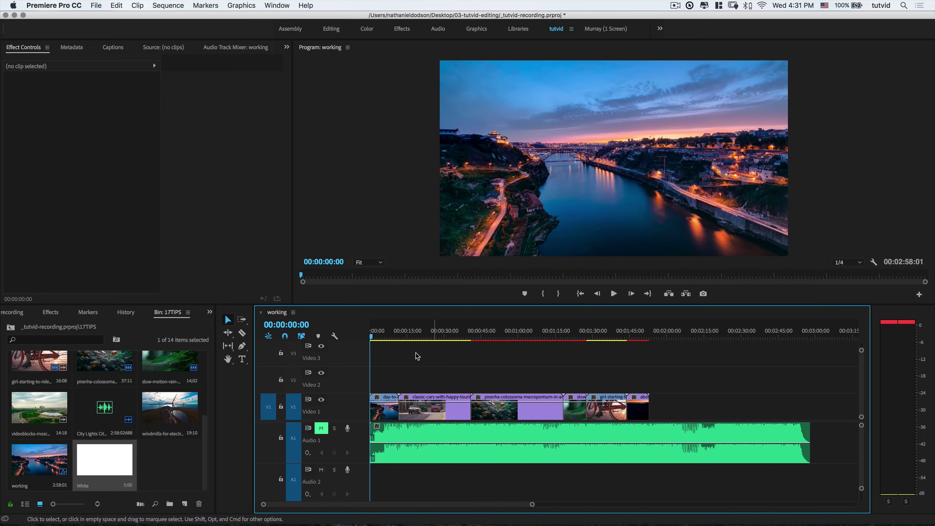
# Mark an In point at 00:00:40:01 in the classic cars clip and an Out point at 00:00:42:00 in the piranha clip.
pyautogui.click(468, 337)
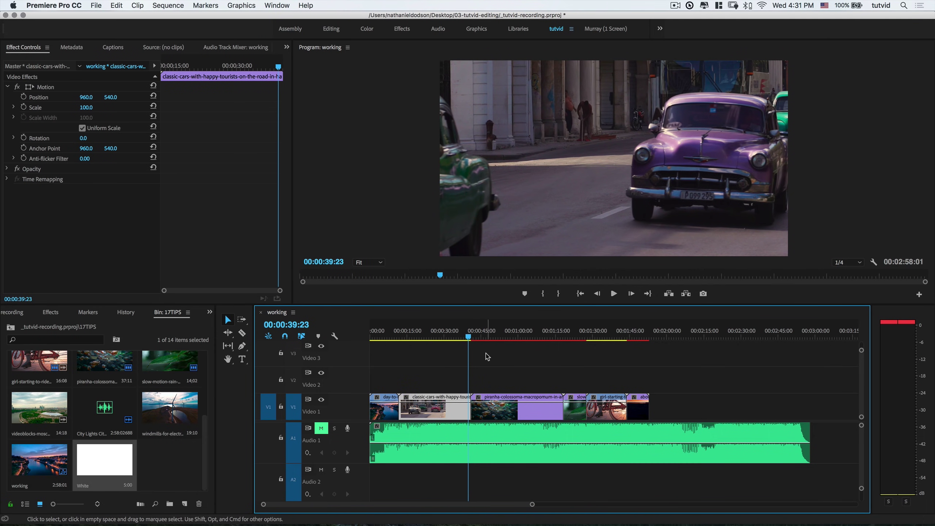
pyautogui.press('=')
pyautogui.press('=')
pyautogui.press('=')
pyautogui.press('=')
pyautogui.press('=')
pyautogui.hscroll(3, 678, 428)
pyautogui.press('Right')
pyautogui.press('Right')
pyautogui.press('Right')
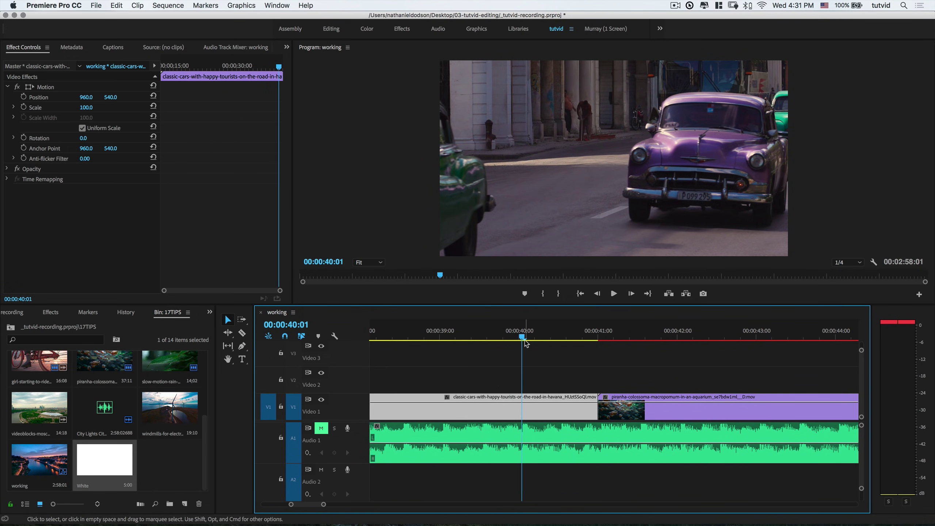
pyautogui.press('i')
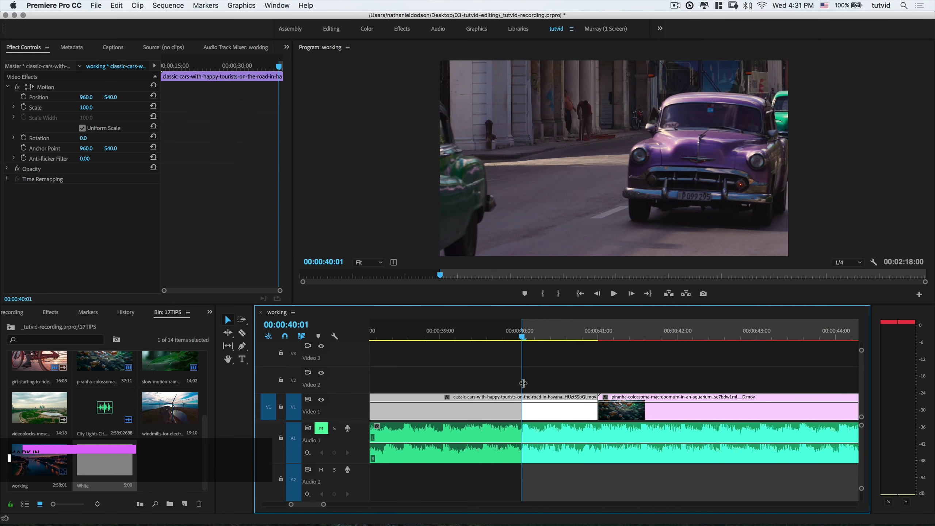
pyautogui.click(679, 340)
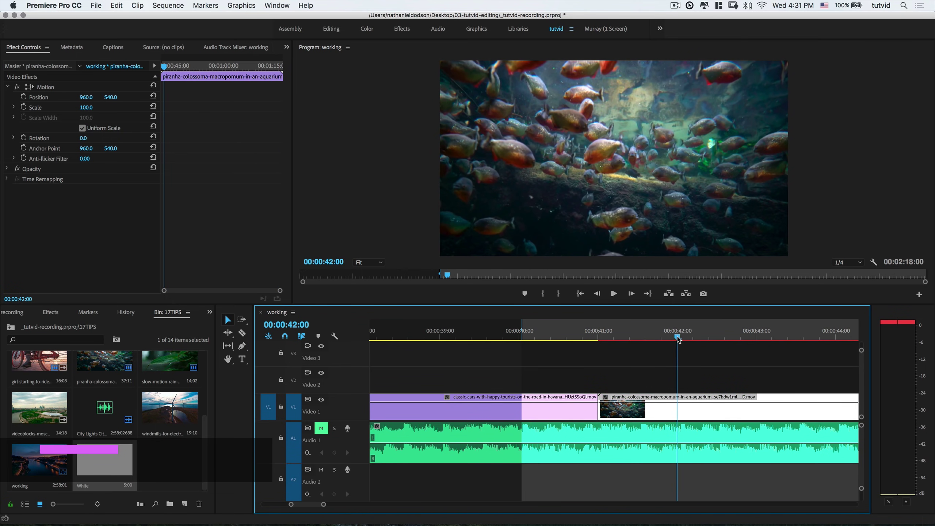
pyautogui.press('o')
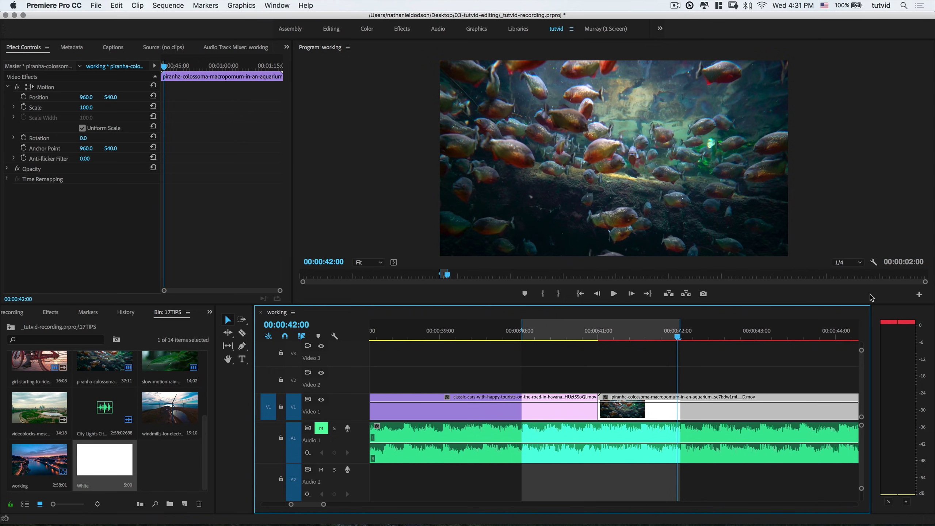
# Add the Loop Playback button to the Program monitor's transport controls and turn looping on.
pyautogui.click(919, 295)
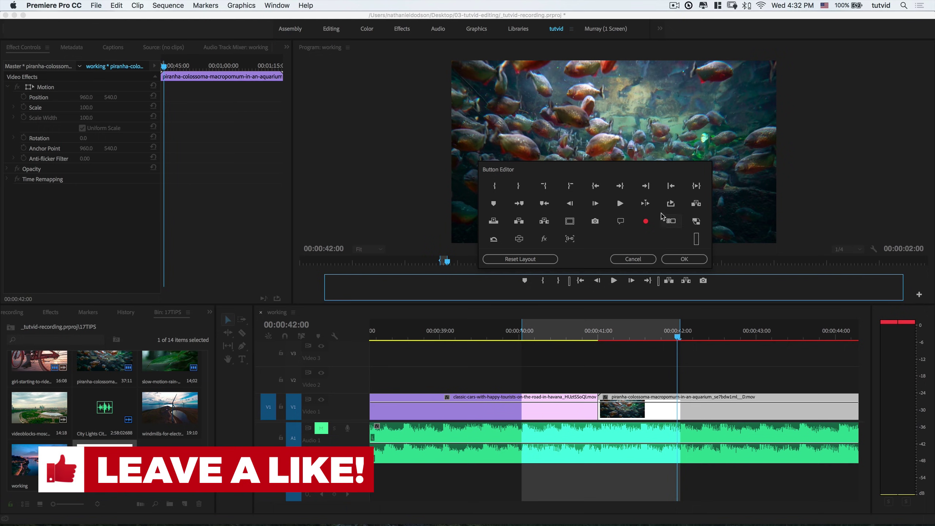
pyautogui.moveTo(672, 207); pyautogui.dragTo(713, 283)
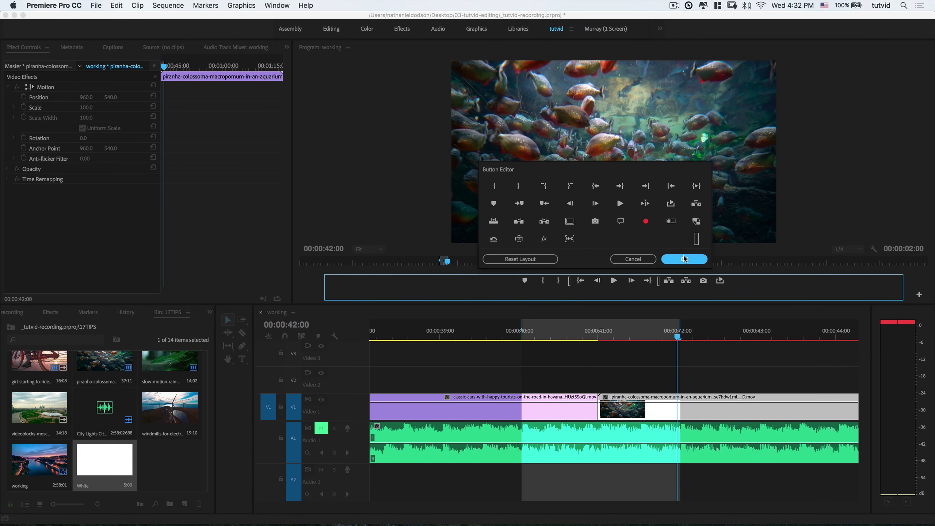
pyautogui.press('Return')
pyautogui.click(721, 295)
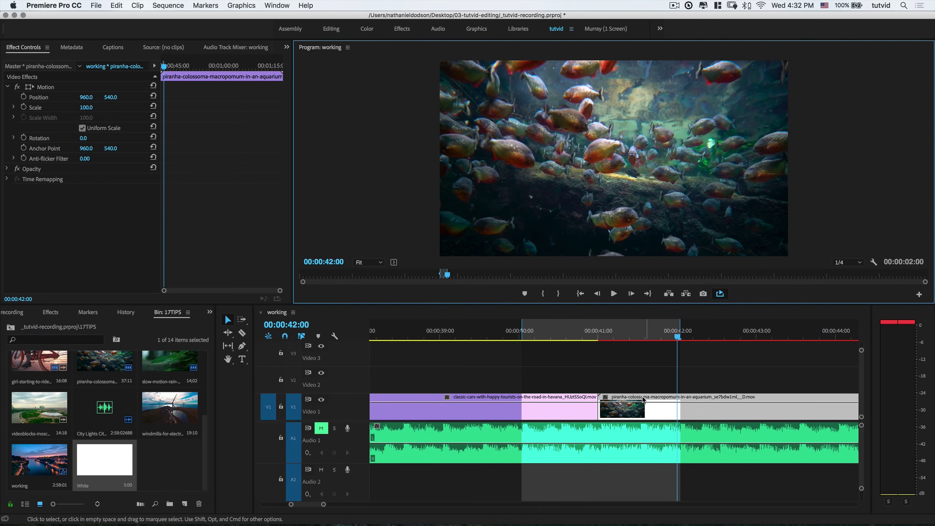
# Play the marked range as a loop, stop playback, and clear the In and Out points.
pyautogui.press('space')
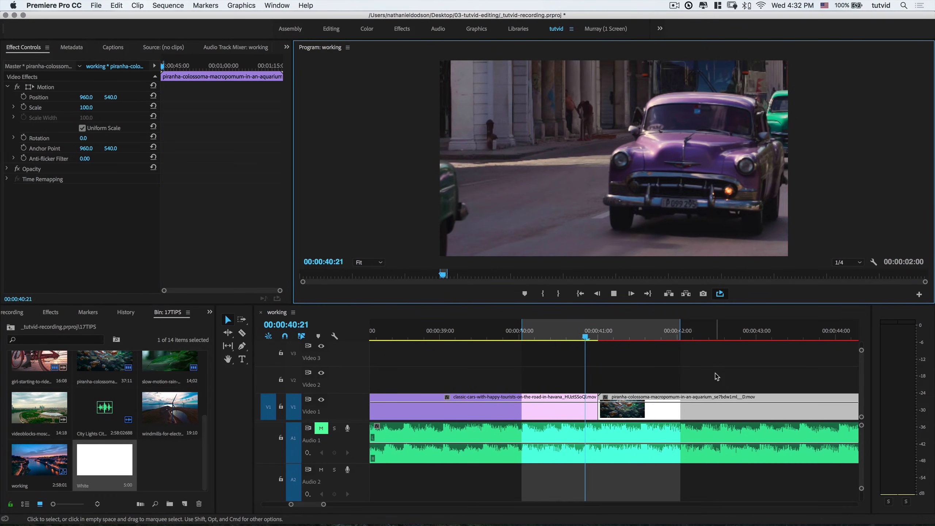
pyautogui.press('space')
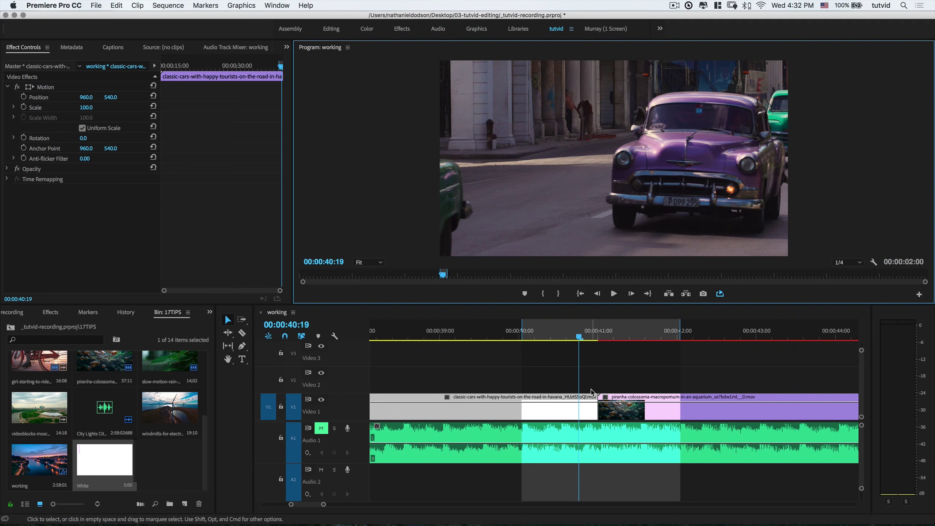
pyautogui.hotkey('alt', 'x')
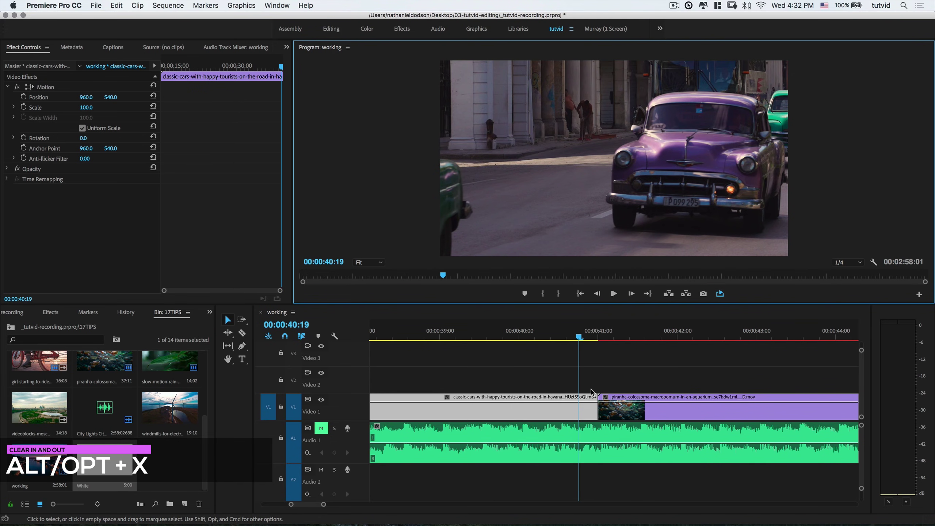
# Park the playhead at 00:00:12:08, just after the cut from the day-to-night clip to the classic cars clip.
pyautogui.click(512, 390)
pyautogui.press('\\')
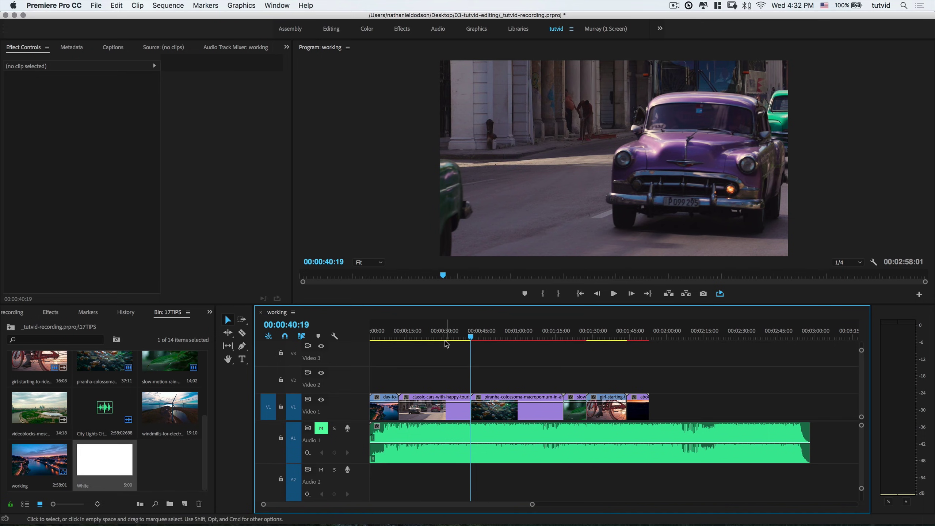
pyautogui.click(422, 407)
pyautogui.press('Up')
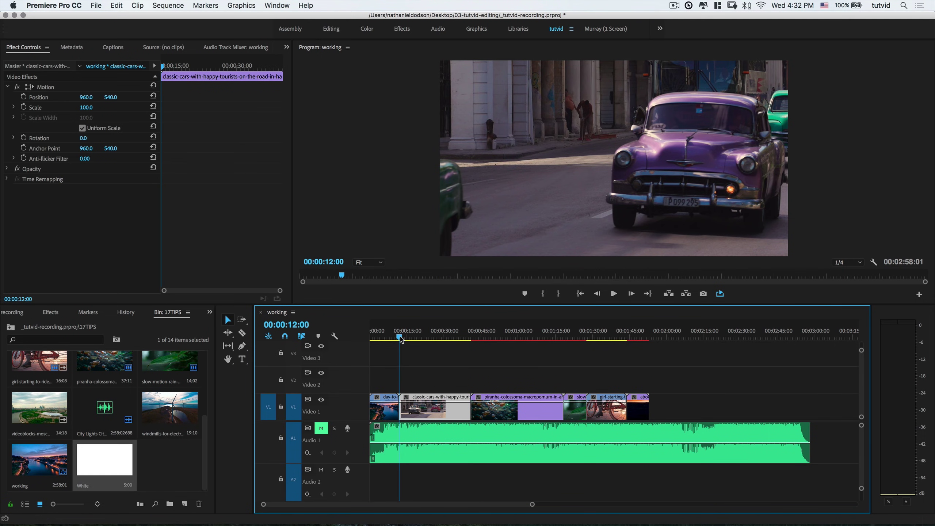
pyautogui.press('=')
pyautogui.press('=')
pyautogui.press('=')
pyautogui.press('=')
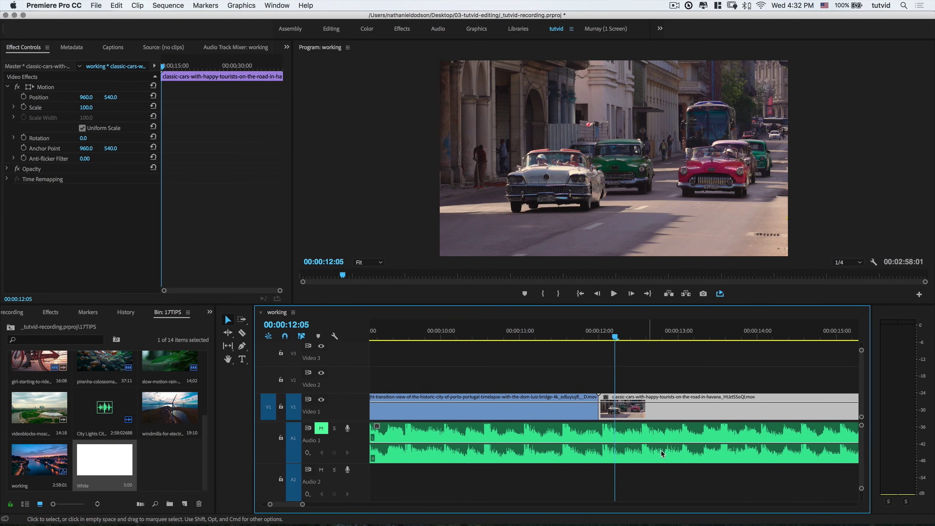
pyautogui.moveTo(614, 339); pyautogui.dragTo(624, 338)
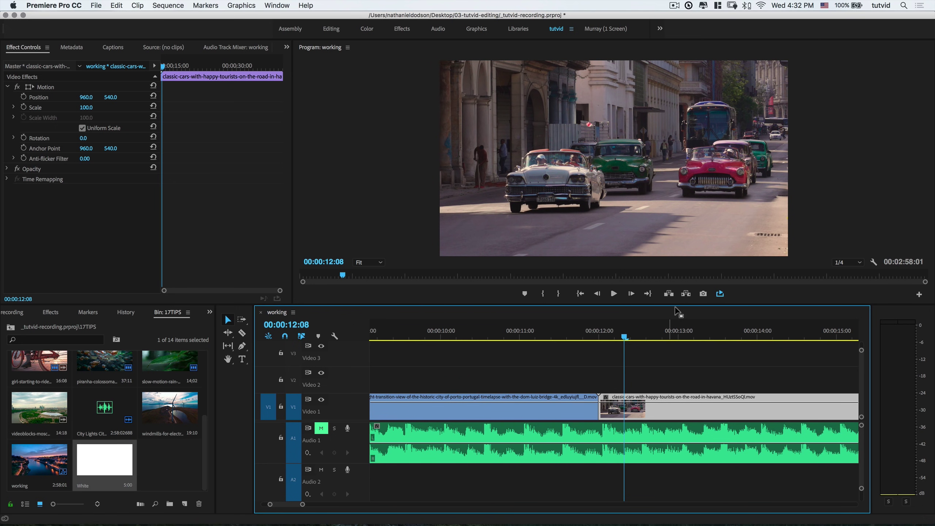
# Play around the playhead across the cut between the day-to-night and classic cars clips.
pyautogui.hotkey('shift', 'k')
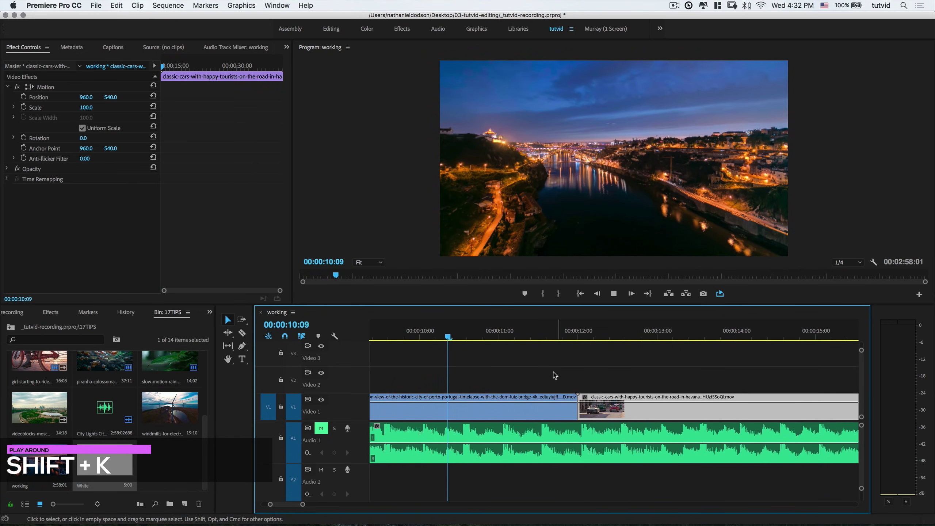
pyautogui.press('-')
pyautogui.press('-')
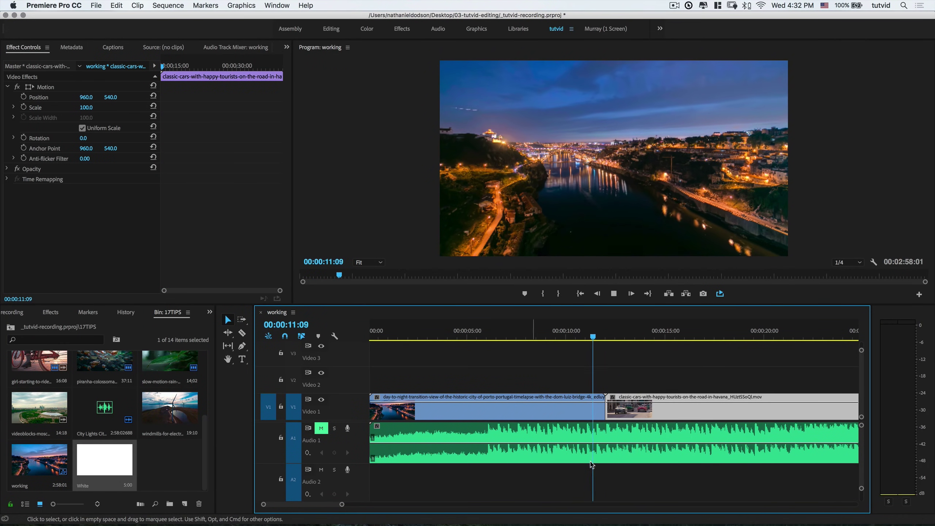
pyautogui.press('space')
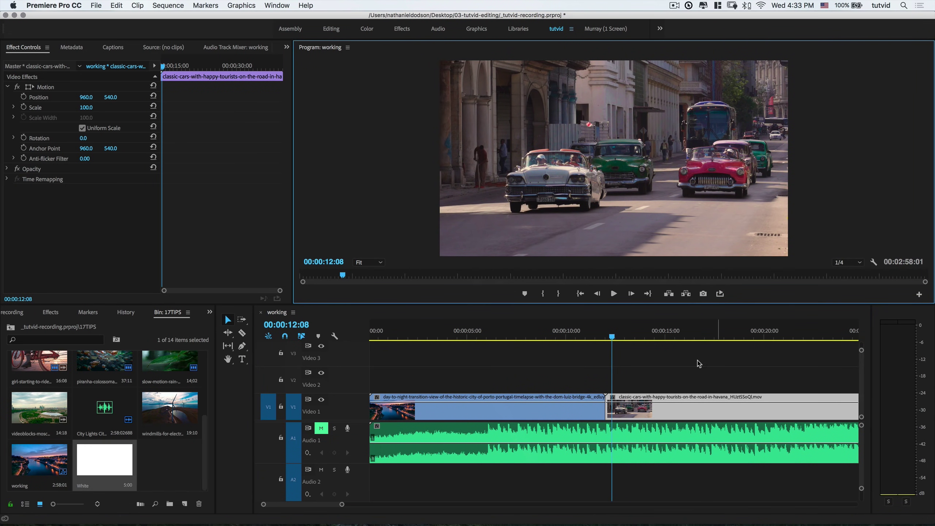
# Move the playhead to 00:00:12:16, play around that point, and deselect the classic cars clip.
pyautogui.click(601, 337)
pyautogui.moveTo(594, 342); pyautogui.dragTo(617, 357)
pyautogui.hotkey('shift', 'k')
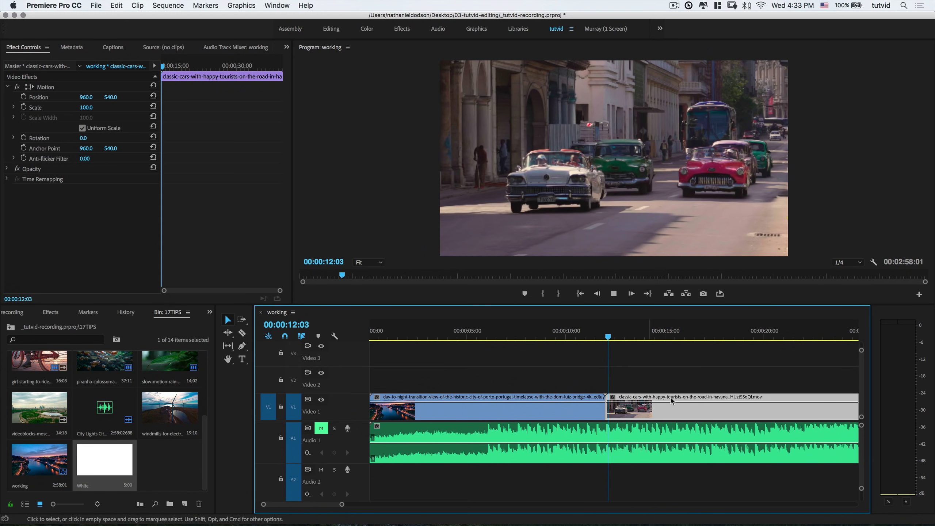
pyautogui.click(616, 371)
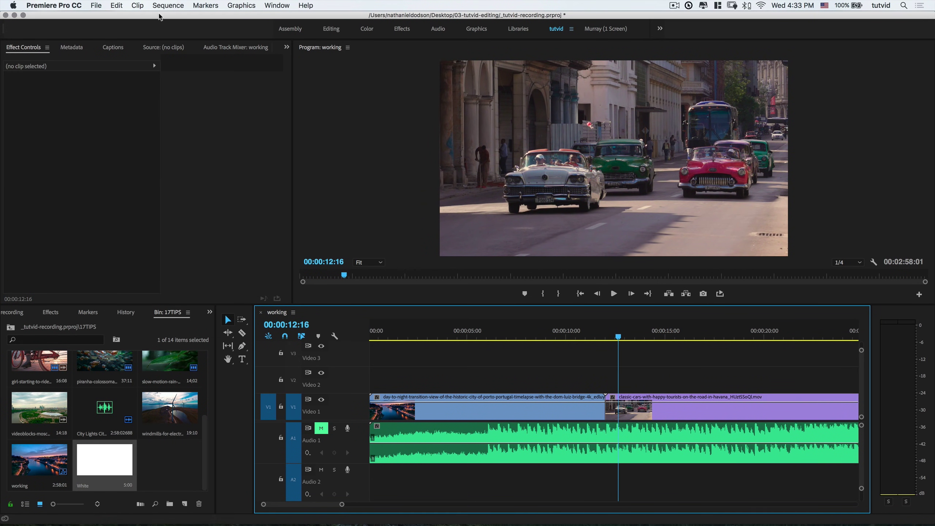
# Review the preroll and postroll durations in the Playback preferences, and play around the playhead again.
pyautogui.click(52, 6)
pyautogui.moveTo(56, 32)
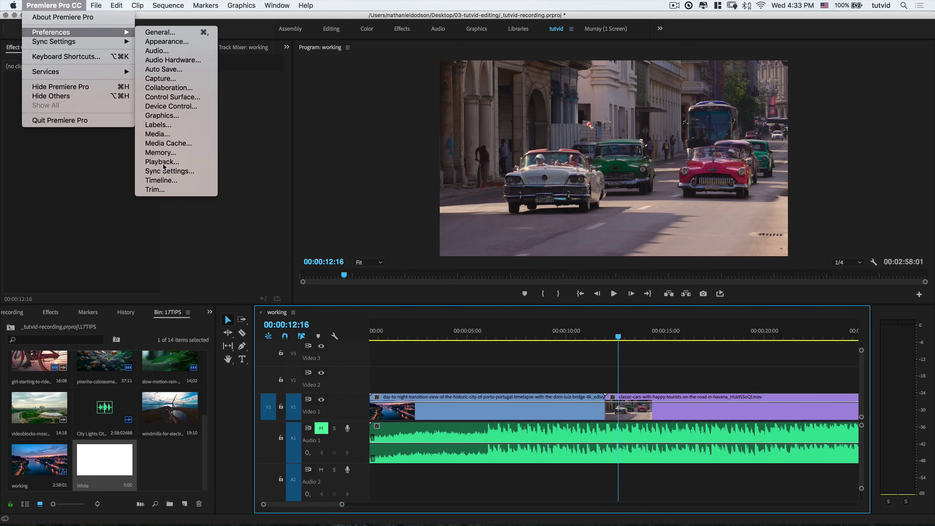
pyautogui.click(164, 162)
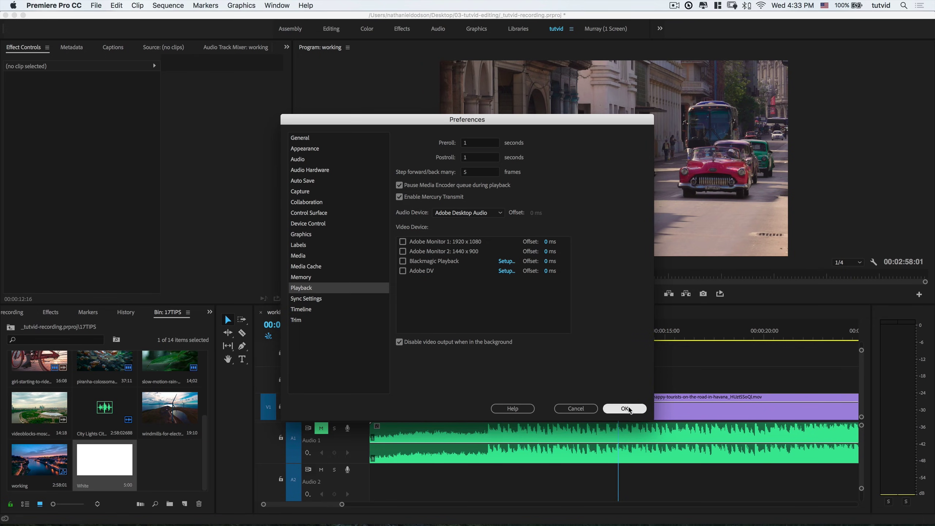
pyautogui.click(627, 409)
pyautogui.hotkey('shift', 'space')
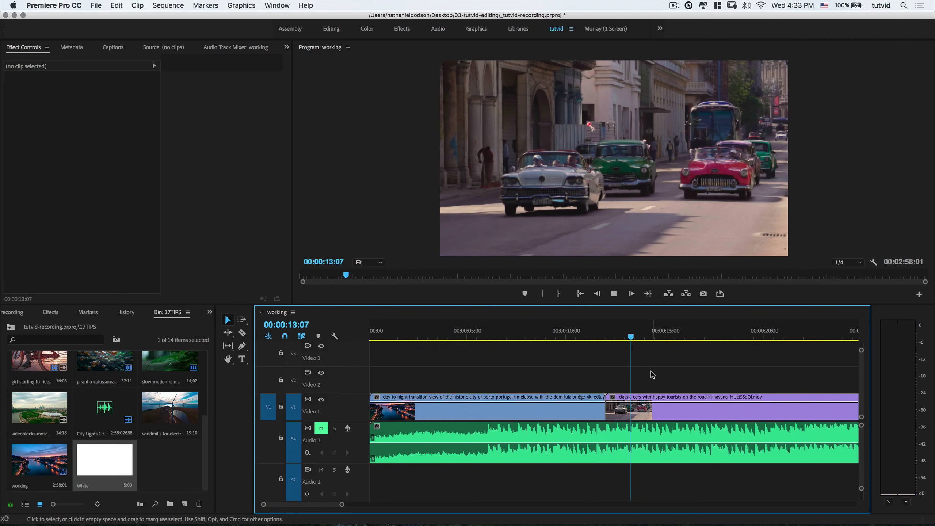
pyautogui.hotkey('shift', 'space')
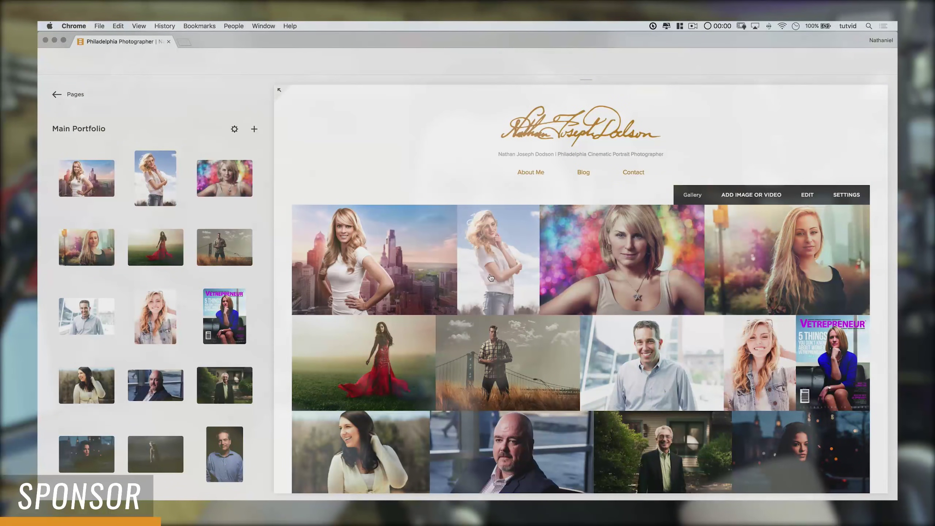
# In Chrome's website editor, move the second Main Portfolio image, the woman against the sky, to sixth and then to eighth place.
pyautogui.moveTo(161, 192); pyautogui.dragTo(241, 262)
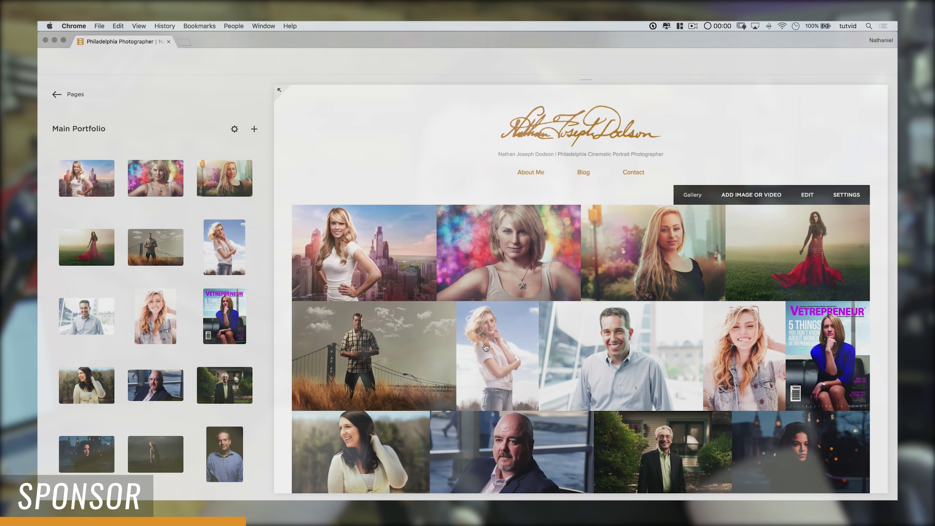
pyautogui.moveTo(225, 251); pyautogui.dragTo(154, 316)
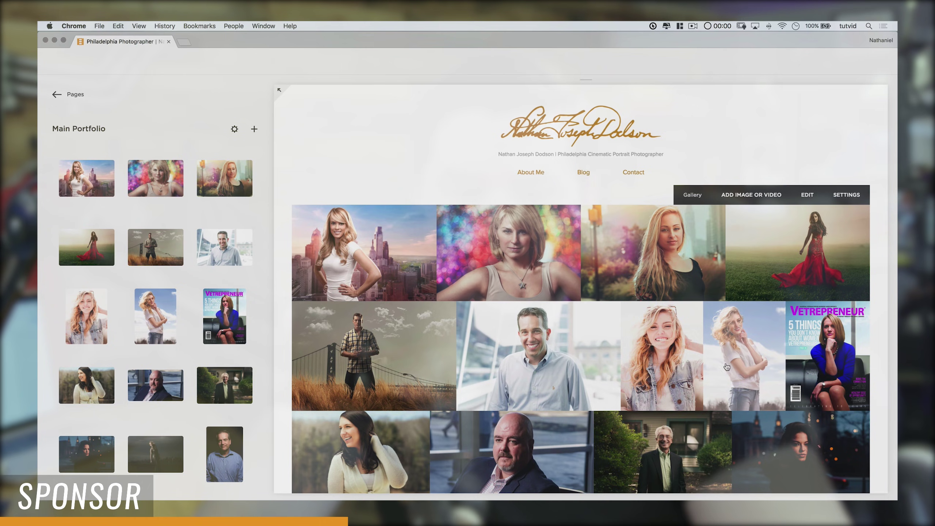
pyautogui.scroll(-7, 186, 403)
pyautogui.scroll(7, 186, 398)
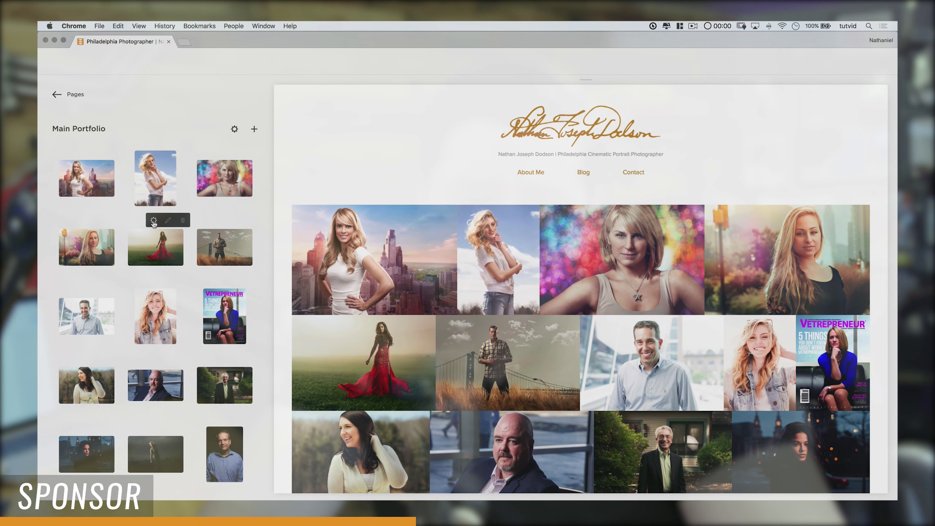
# Title the portfolio image of the woman in the red dress "Valley Forge Natl. Park Portrait" and save it.
pyautogui.click(154, 220)
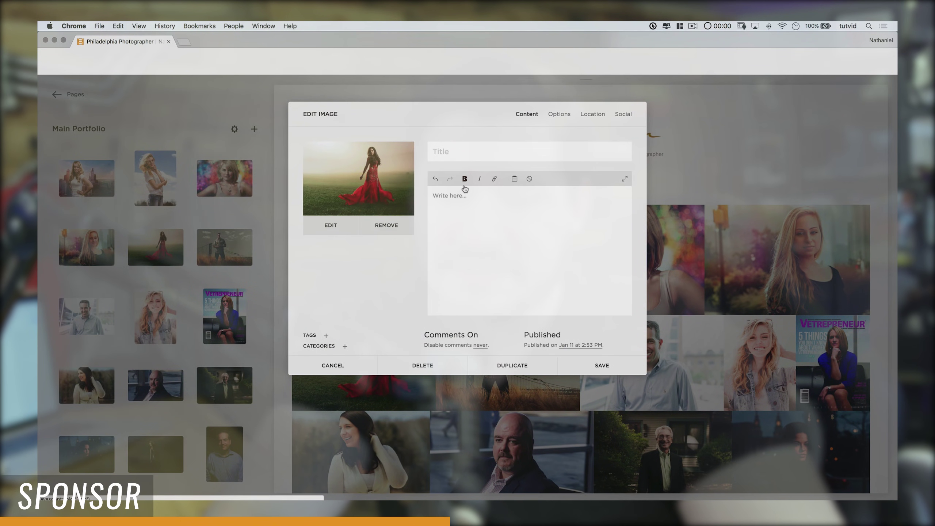
pyautogui.click(453, 153)
pyautogui.write('Valley For')
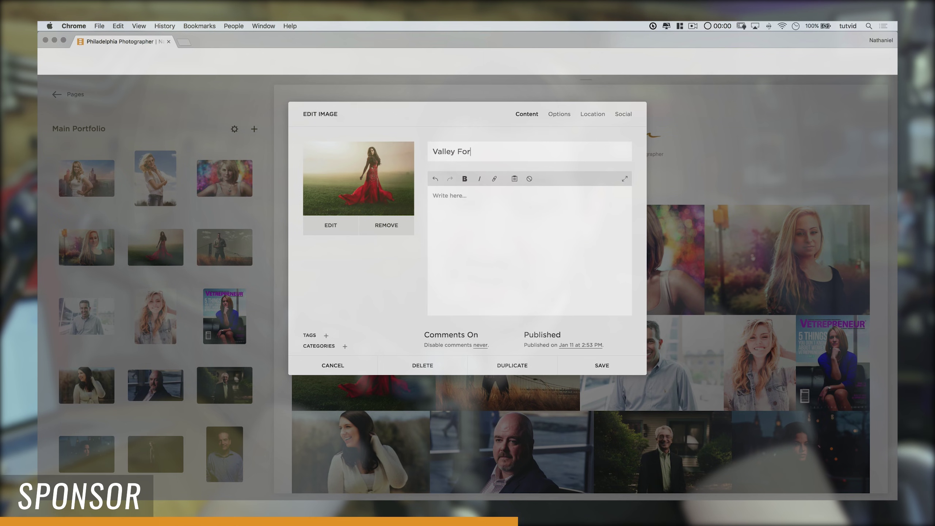
pyautogui.write('ge Natl. Park Portrait')
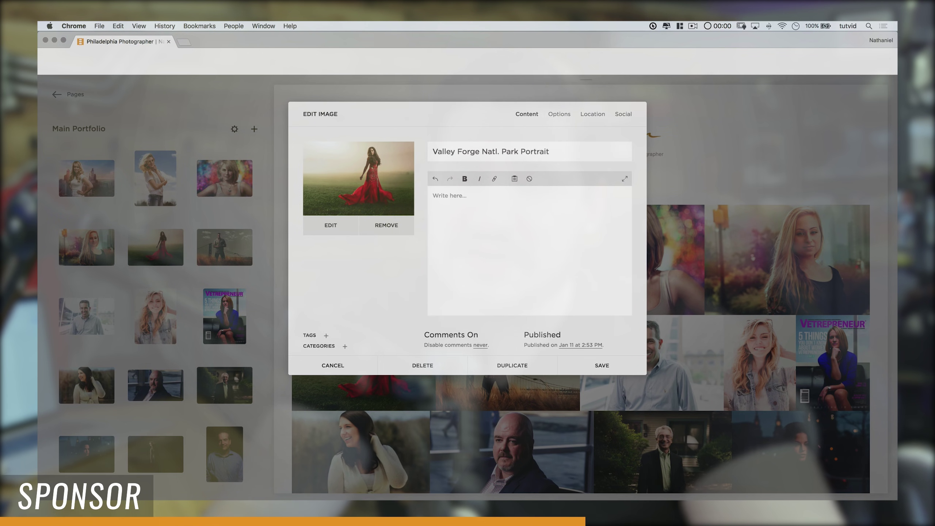
pyautogui.click(603, 365)
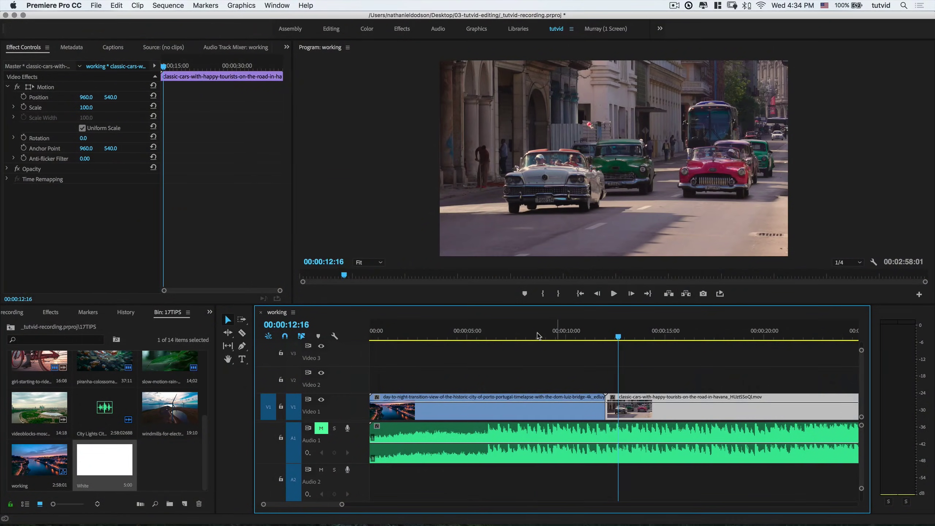
# In Premiere Pro, return the playhead to the sequence start, and maximize and restore the timeline and Program monitor in turn.
pyautogui.moveTo(559, 341); pyautogui.dragTo(337, 345)
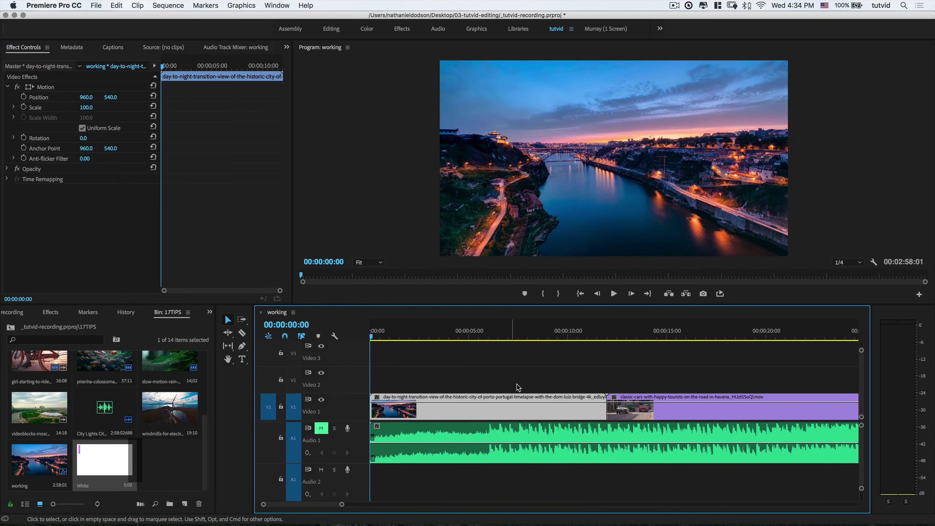
pyautogui.press('`')
pyautogui.press('`')
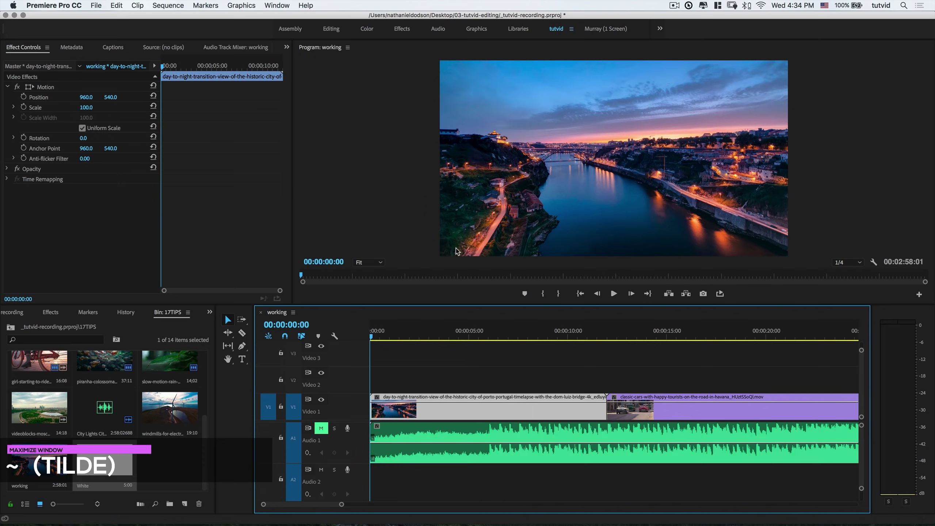
pyautogui.press('`')
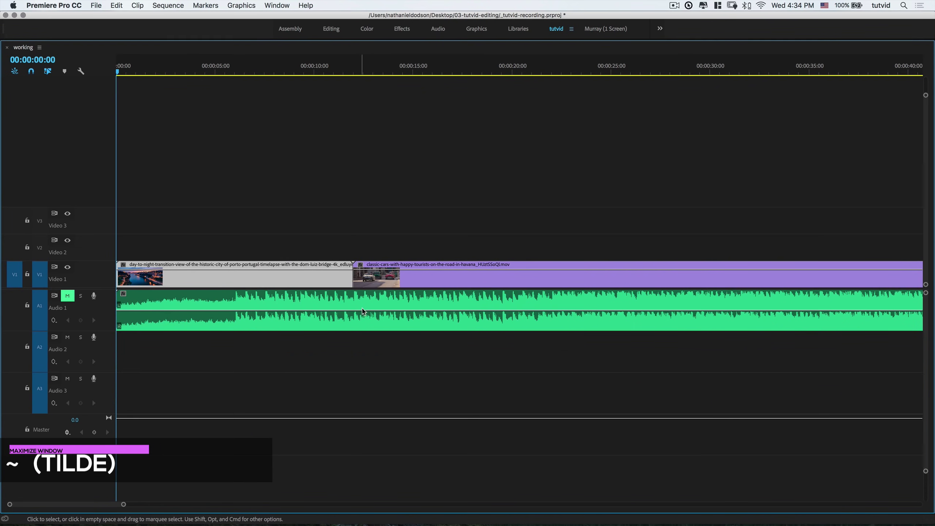
pyautogui.press('`')
pyautogui.press('`')
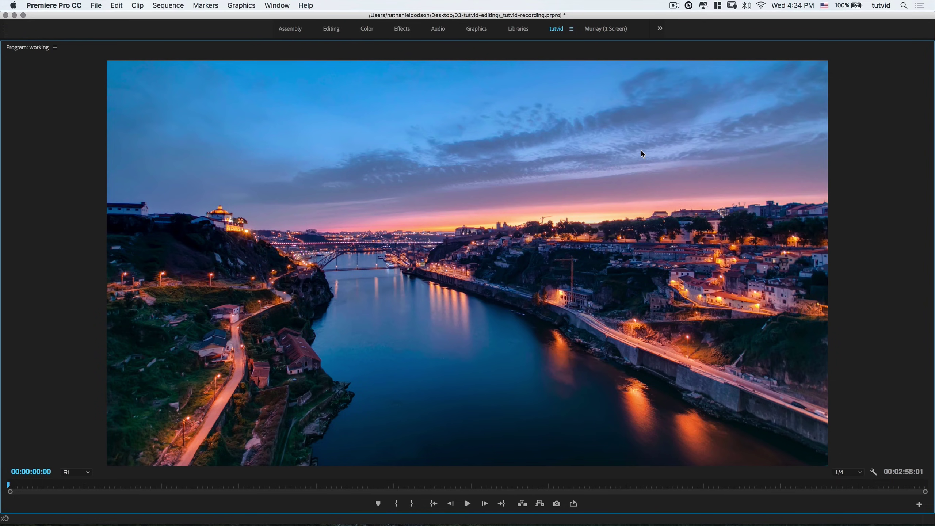
pyautogui.press('`')
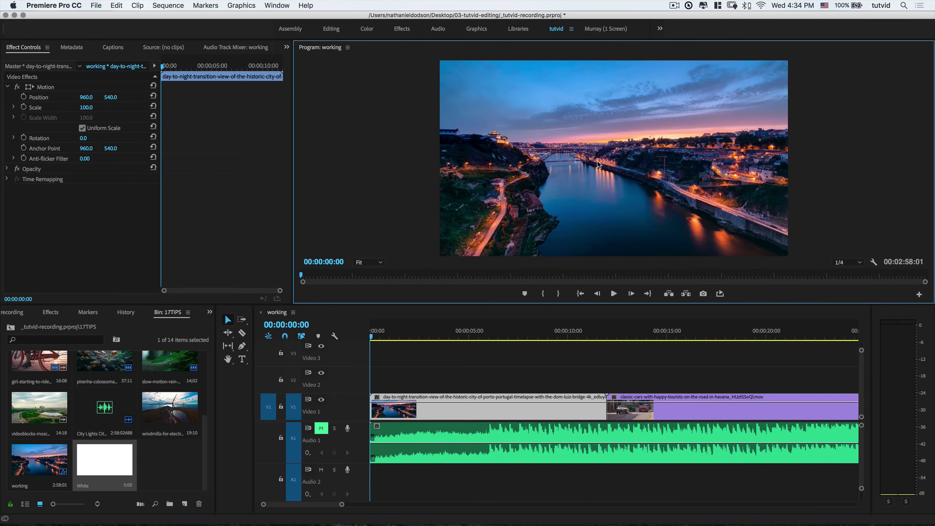
# Look up "Toggle Full" in the keyboard shortcuts to examine the shortcut for Toggle Full Screen, and close the shortcut editor.
pyautogui.click(54, 5)
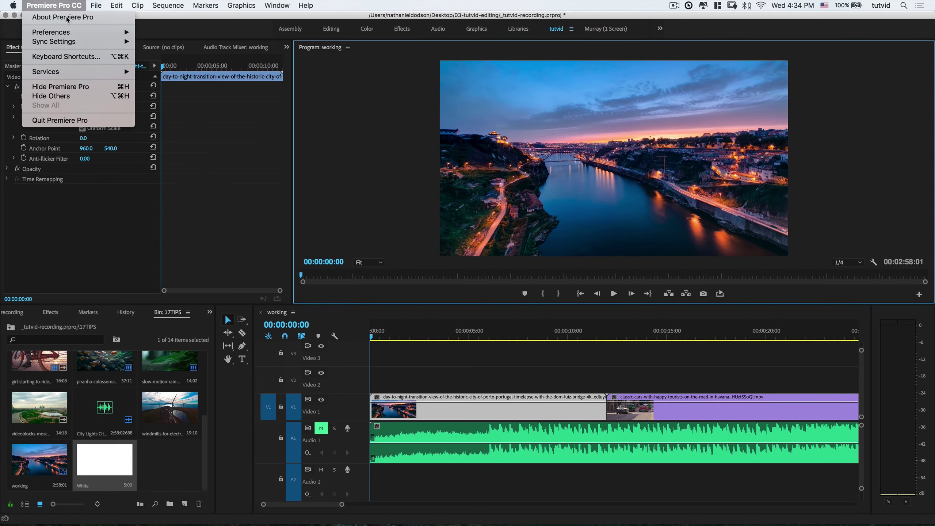
pyautogui.click(69, 59)
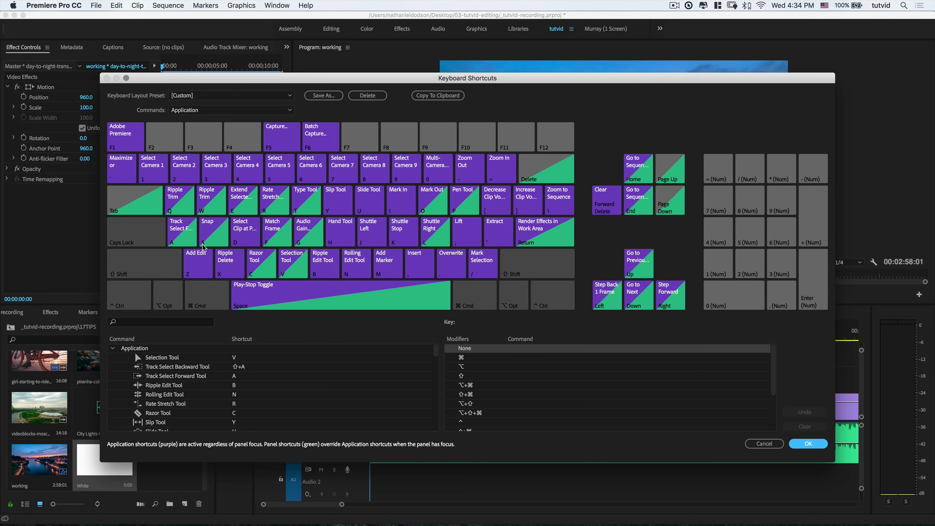
pyautogui.click(129, 325)
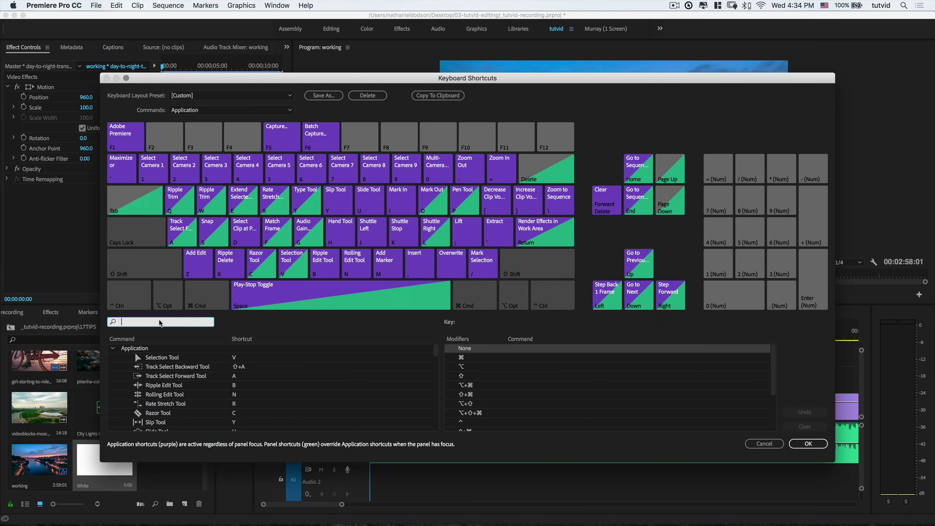
pyautogui.write('Toggle')
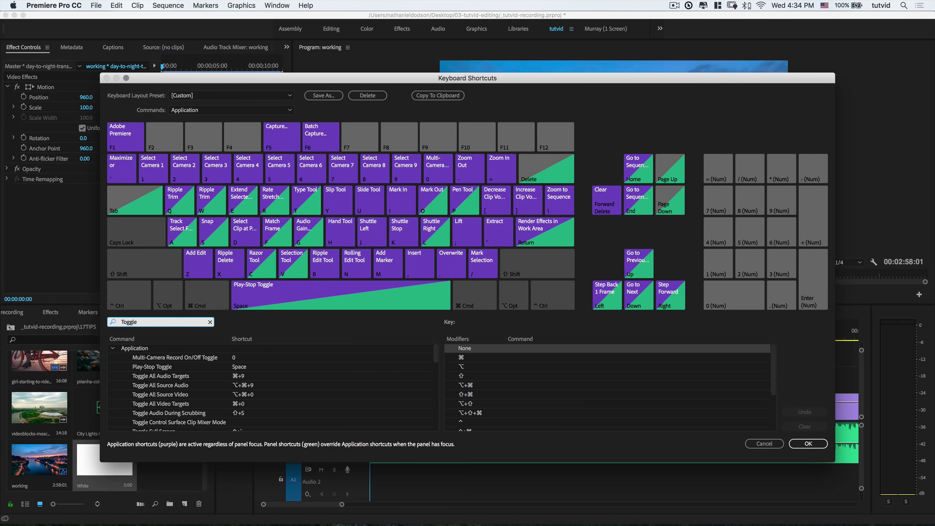
pyautogui.write(' Full')
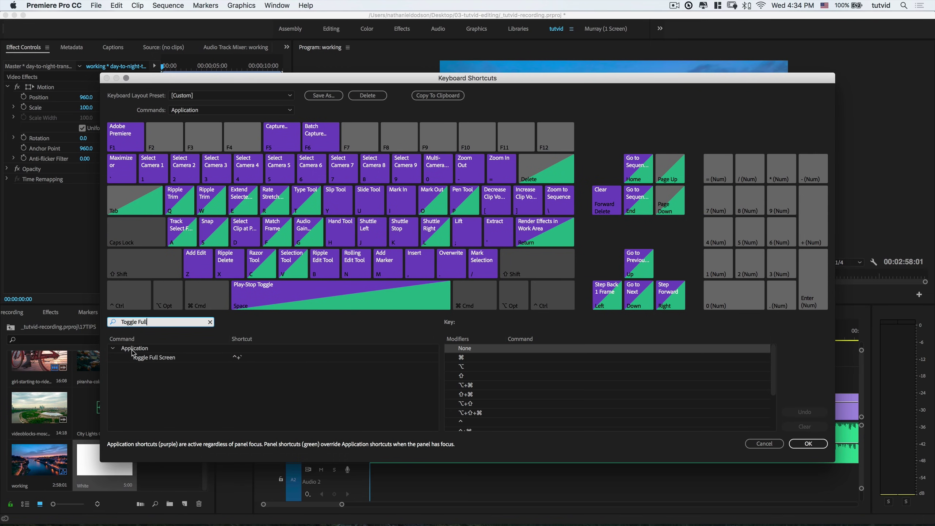
pyautogui.click(239, 360)
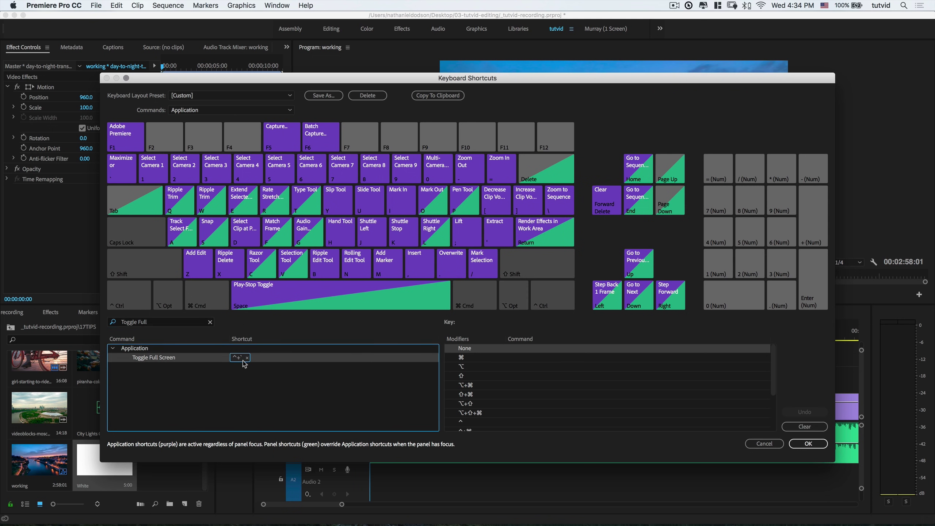
pyautogui.click(258, 389)
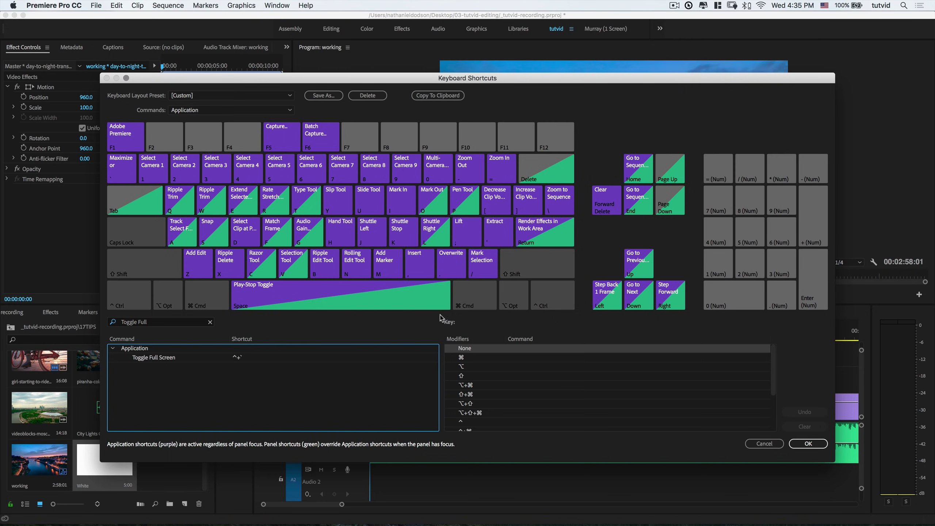
pyautogui.click(808, 444)
# Play the sequence in full screen from its start, and return to the normal workspace.
pyautogui.hotkey('ctrl', '`')
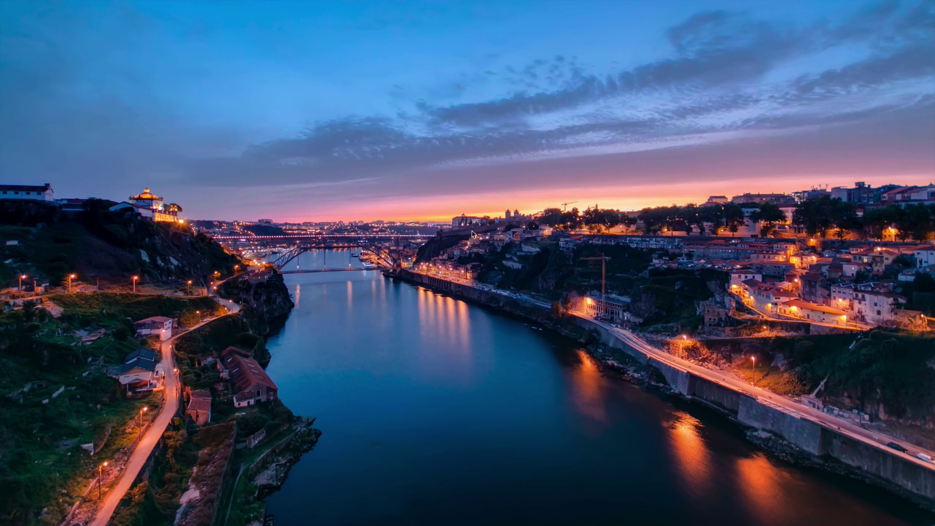
pyautogui.press('space')
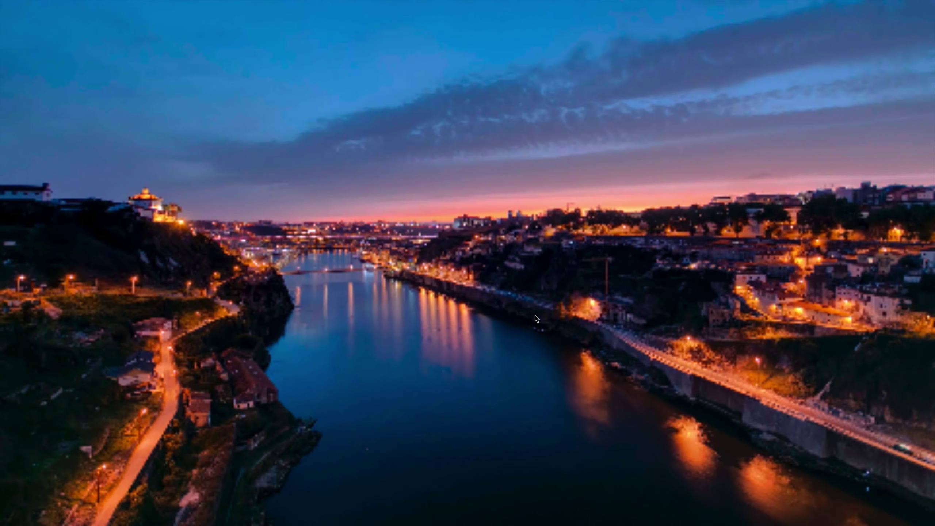
pyautogui.hotkey('ctrl', '`')
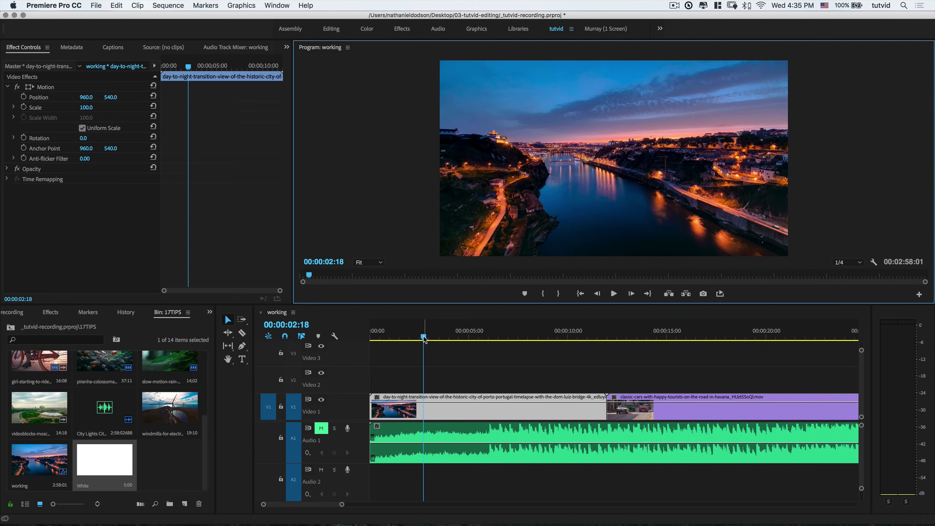
# Place the playhead at 00:00:02:10 and examine the shortcut listed for the Add Edit command.
pyautogui.moveTo(424, 338); pyautogui.dragTo(417, 336)
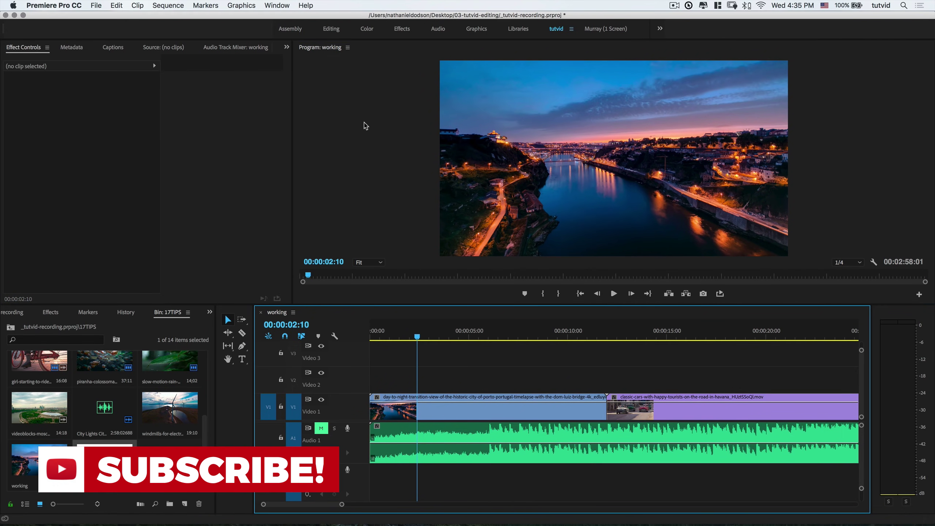
pyautogui.click(180, 4)
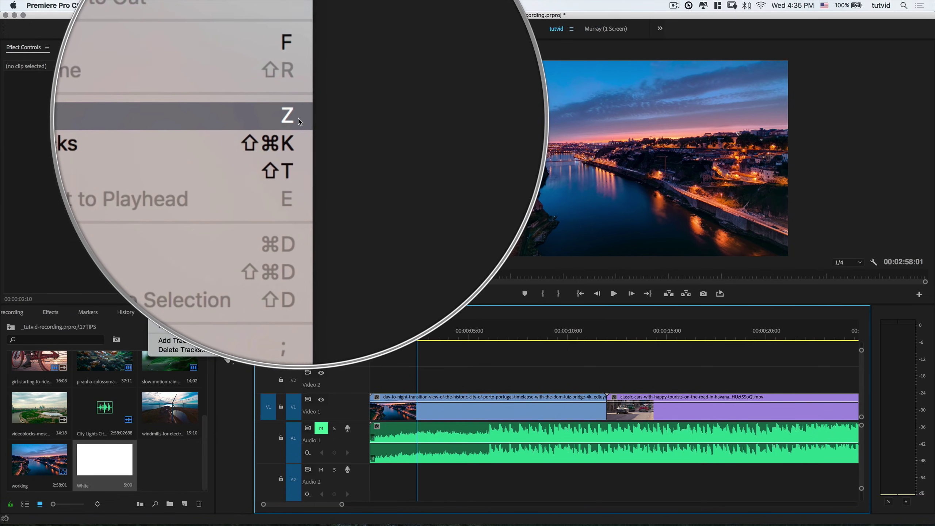
pyautogui.click(297, 118)
# Cut the river clip on Video 1 at 00:00:03:20, undo the cut, and park the playhead at 00:00:02:20.
pyautogui.click(429, 338)
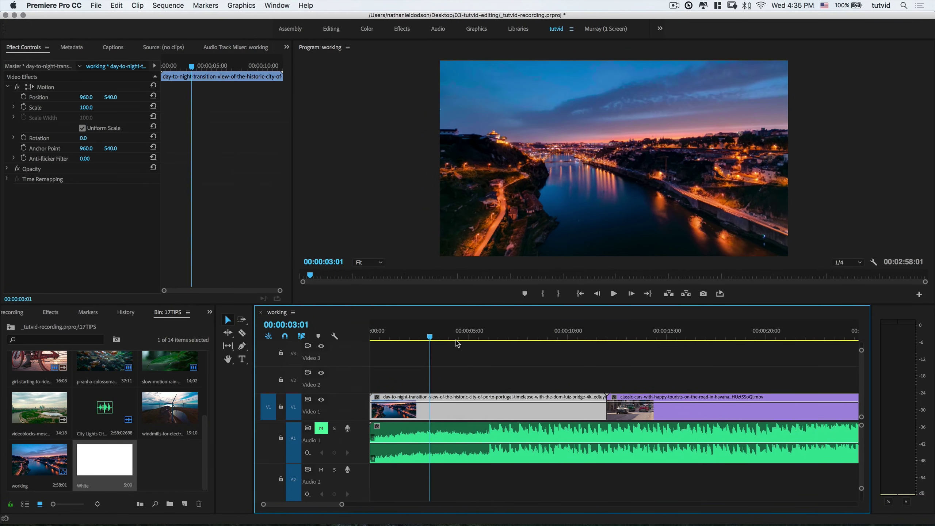
pyautogui.moveTo(429, 343); pyautogui.dragTo(444, 341)
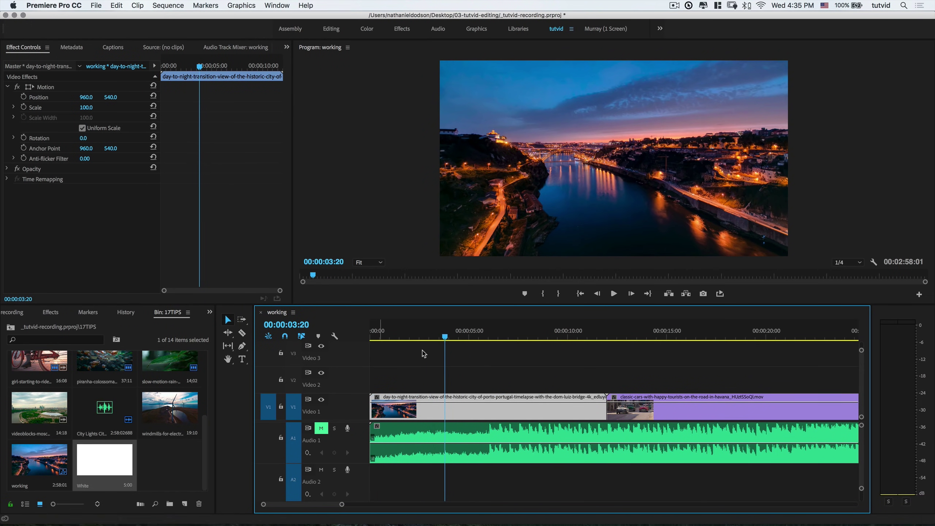
pyautogui.press('super+k')
pyautogui.click(483, 366)
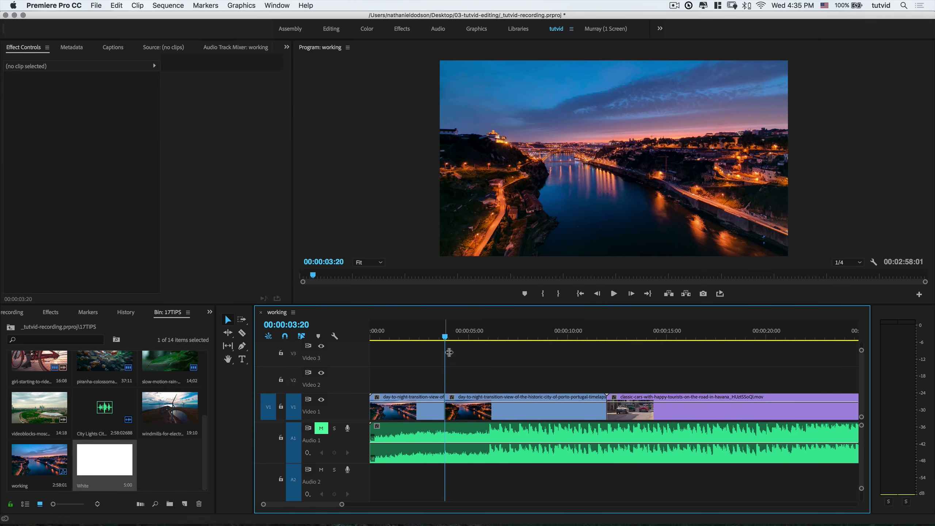
pyautogui.click(418, 331)
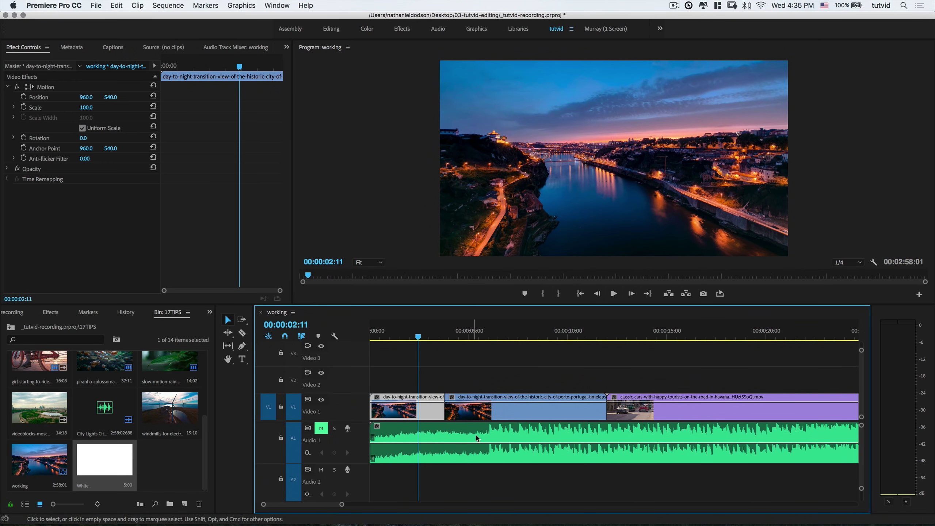
pyautogui.press('super+z')
pyautogui.moveTo(445, 342); pyautogui.dragTo(424, 337)
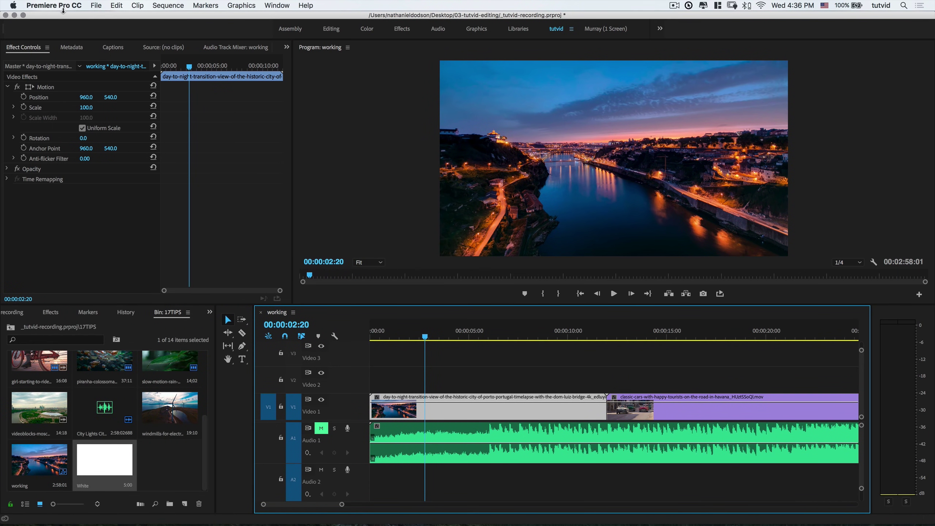
# Search the keyboard shortcuts for "Add Edit" and "Ripple" to read their key assignments, and close the editor without saving.
pyautogui.press('alt+super+k')
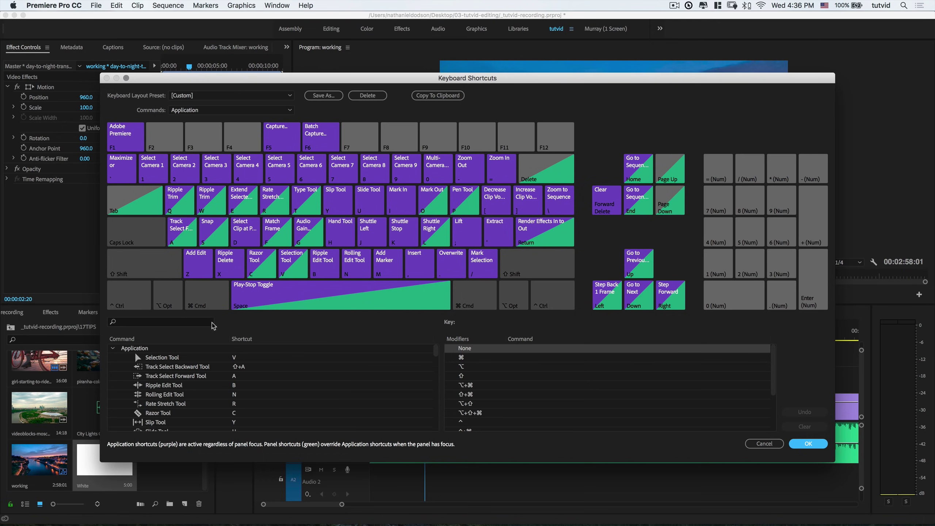
pyautogui.write('Add Edit')
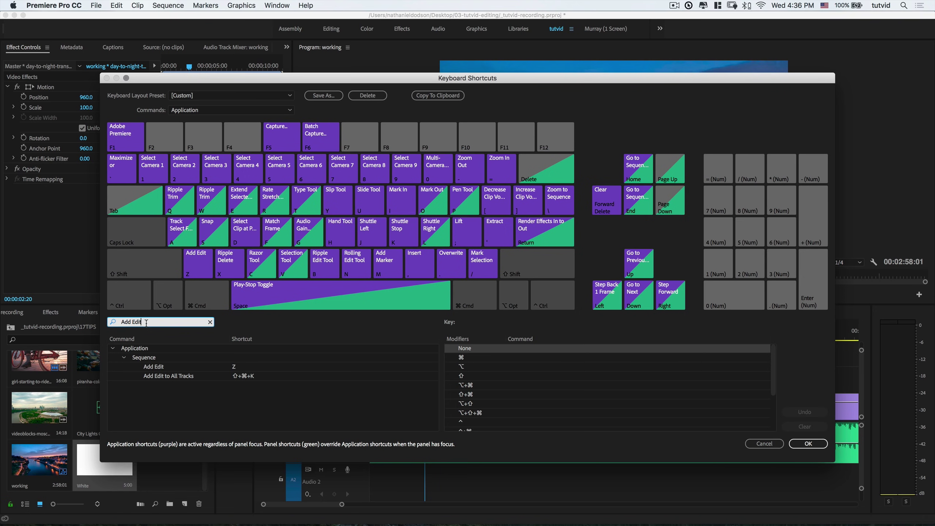
pyautogui.write('Ripple')
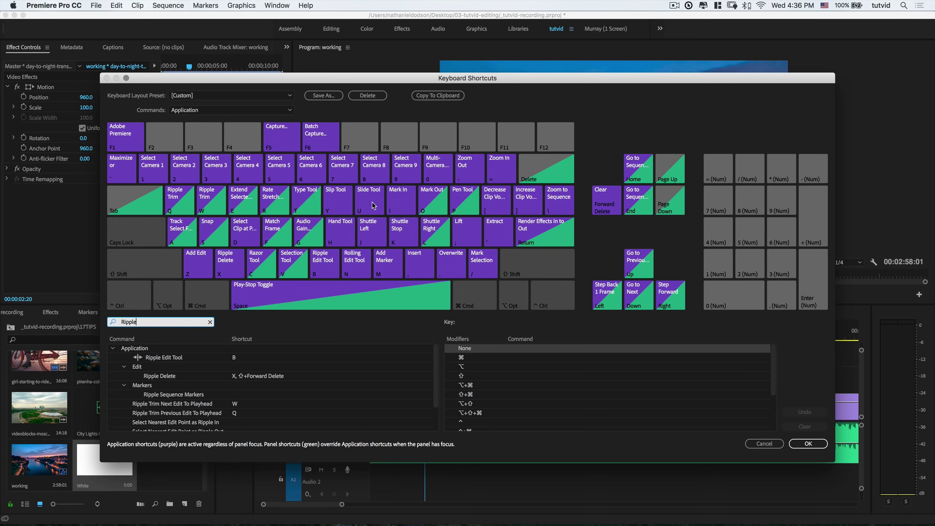
pyautogui.click(763, 444)
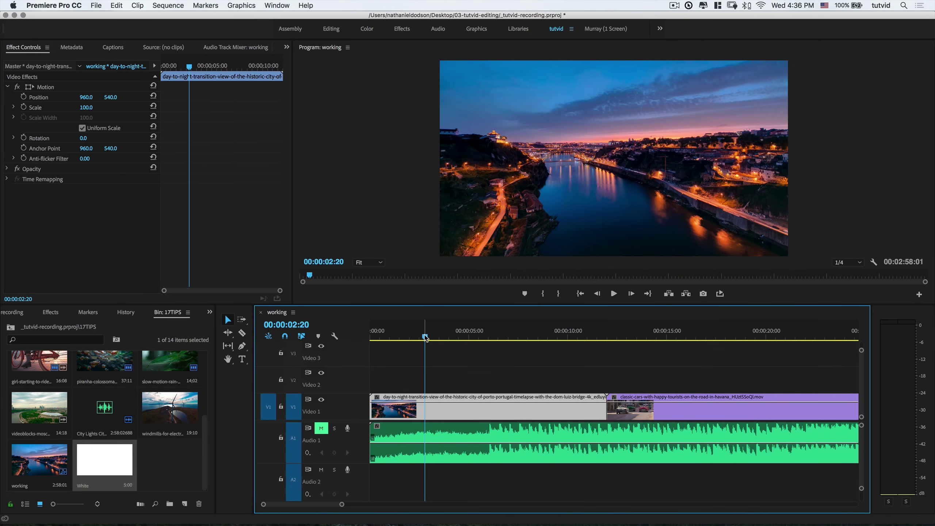
# Cut the river clip at 00:00:02:20 and 00:00:07:03, ripple trim the middle piece away, and undo these edits.
pyautogui.press('super+k')
pyautogui.moveTo(425, 338); pyautogui.dragTo(503, 340)
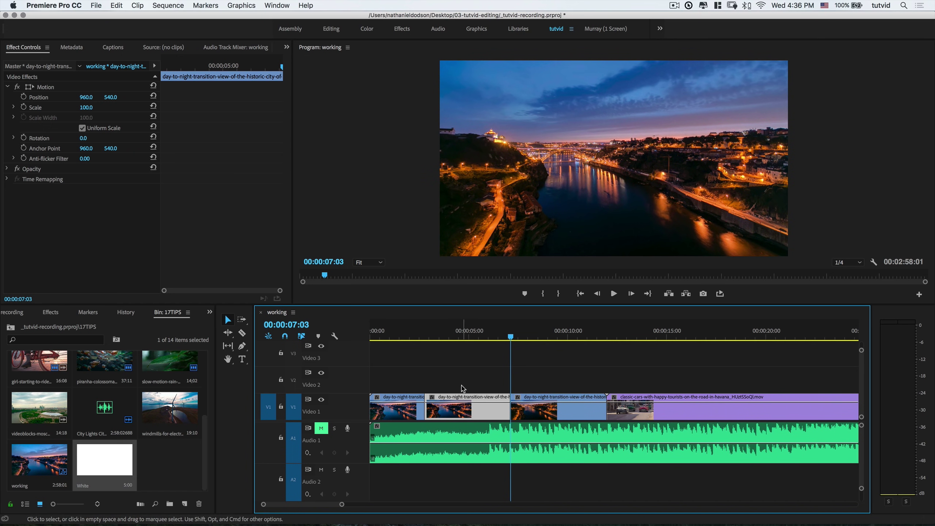
pyautogui.press('q')
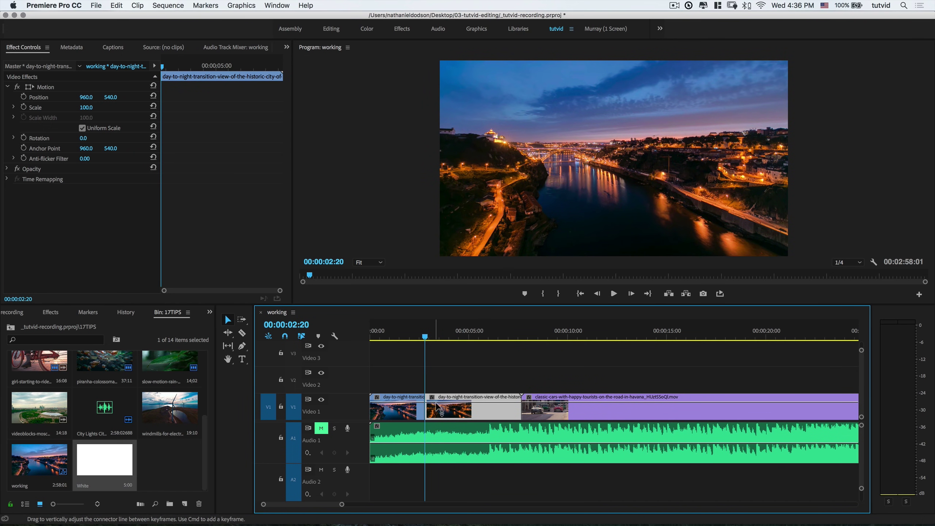
pyautogui.press('super+z')
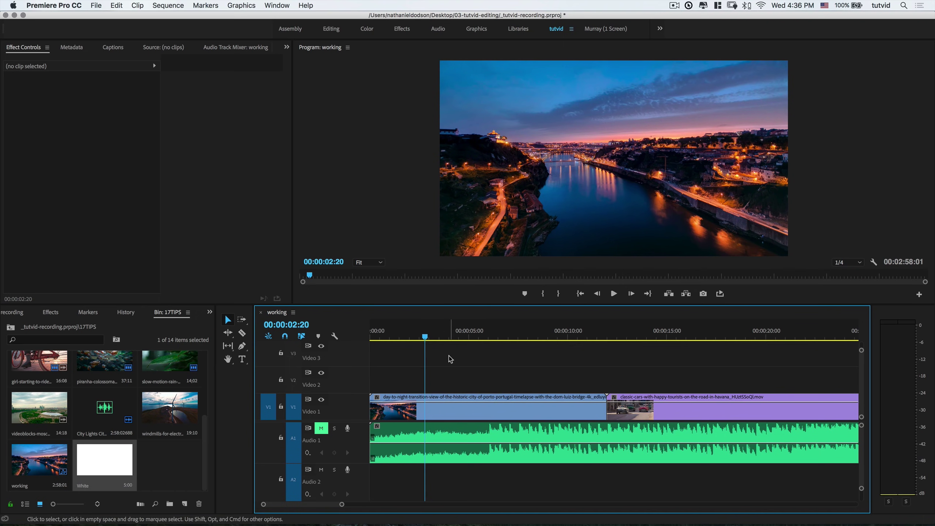
# Split the river clip on Video 1 into six pieces with five cuts, the last at 00:00:10:06, and deselect everything.
pyautogui.moveTo(425, 337); pyautogui.dragTo(397, 336)
pyautogui.press('super+k')
pyautogui.click(434, 336)
pyautogui.press('super+k')
pyautogui.click(486, 336)
pyautogui.press('super+k')
pyautogui.moveTo(524, 336); pyautogui.dragTo(572, 336)
pyautogui.press('super+k')
pyautogui.press('super+k')
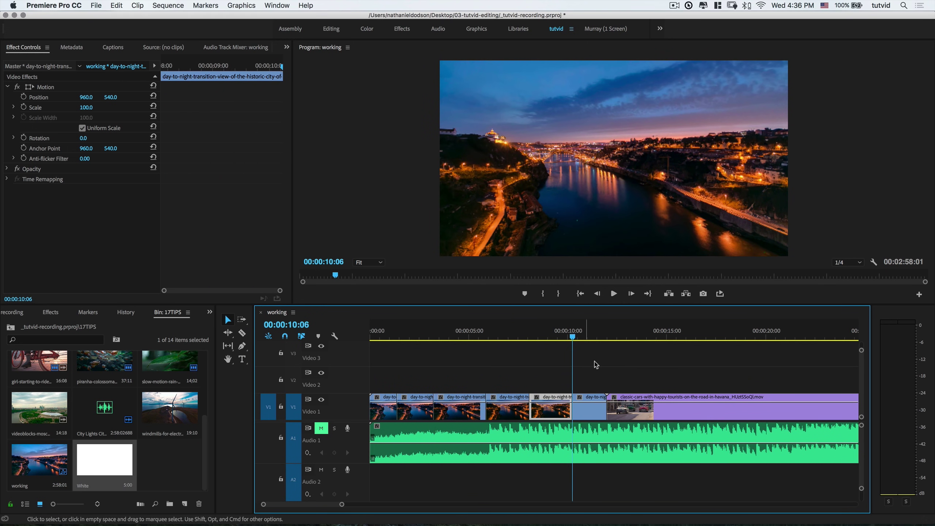
pyautogui.click(456, 359)
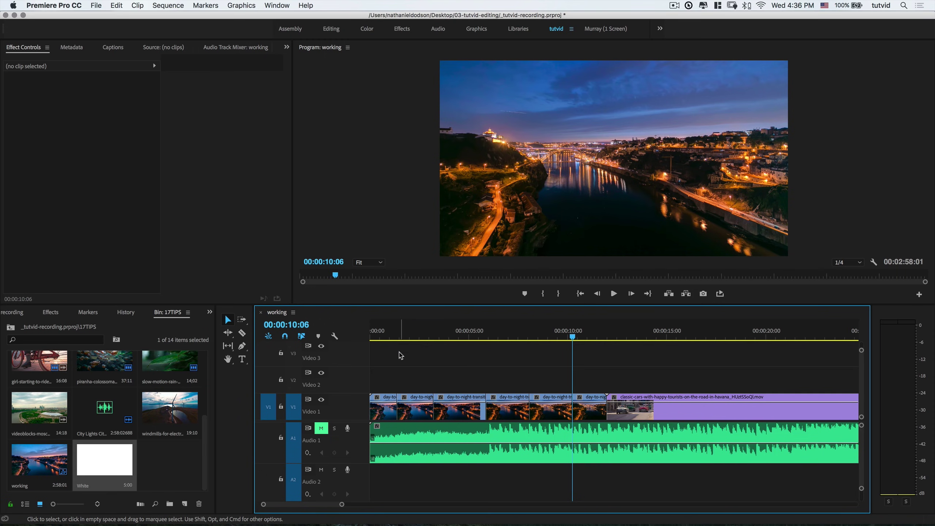
# Select all five cuts between the river clip pieces, delete them to rejoin the clip, and undo the deletion.
pyautogui.moveTo(387, 379); pyautogui.dragTo(592, 408)
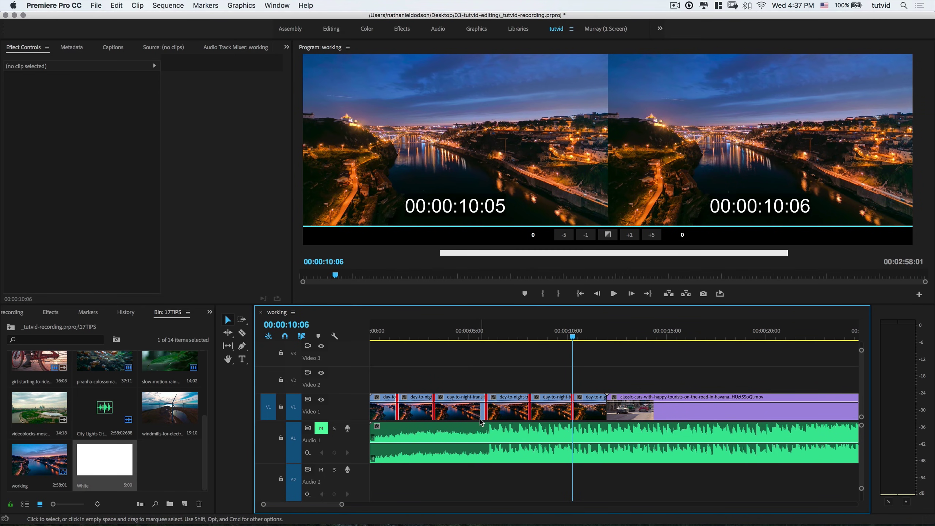
pyautogui.press('Delete')
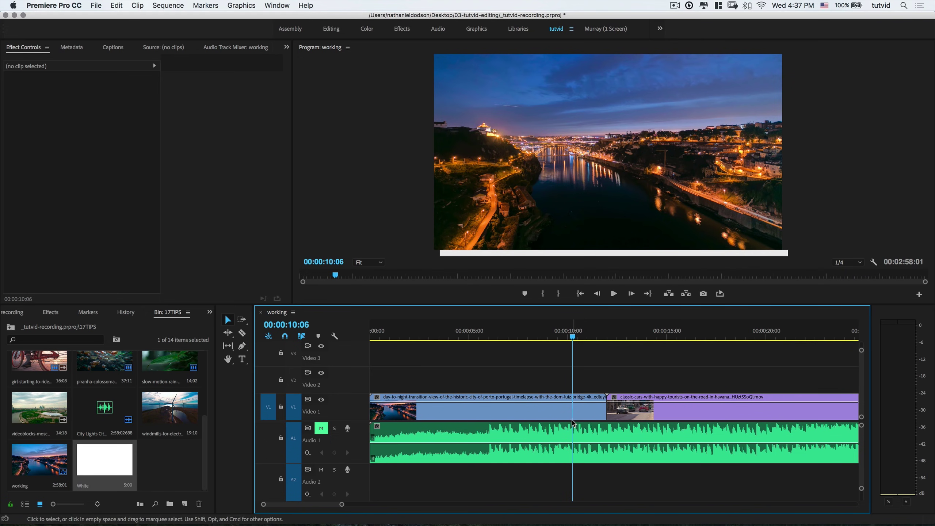
pyautogui.press('super+z')
# Apply the default transition to all five river clip cuts at once, and undo it after scrubbing through to 00:00:06:11.
pyautogui.moveTo(388, 375); pyautogui.dragTo(590, 413)
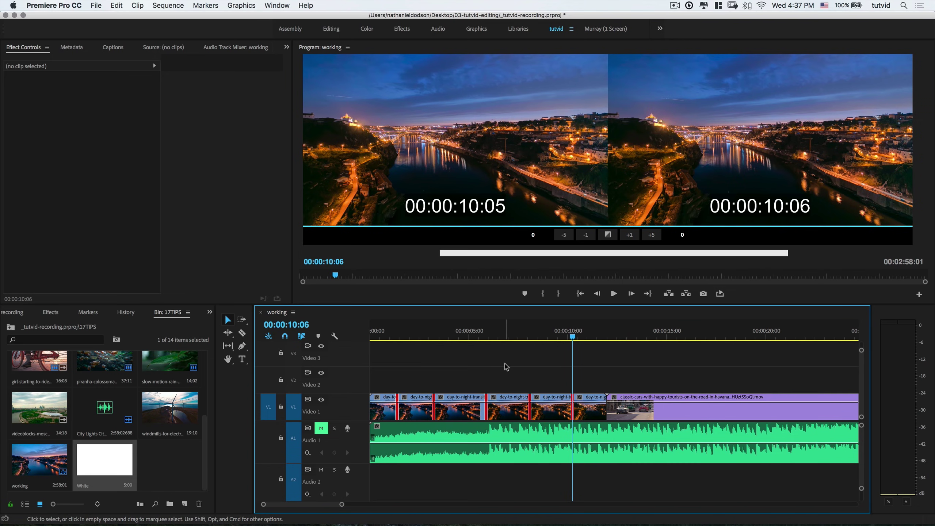
pyautogui.press('super+d')
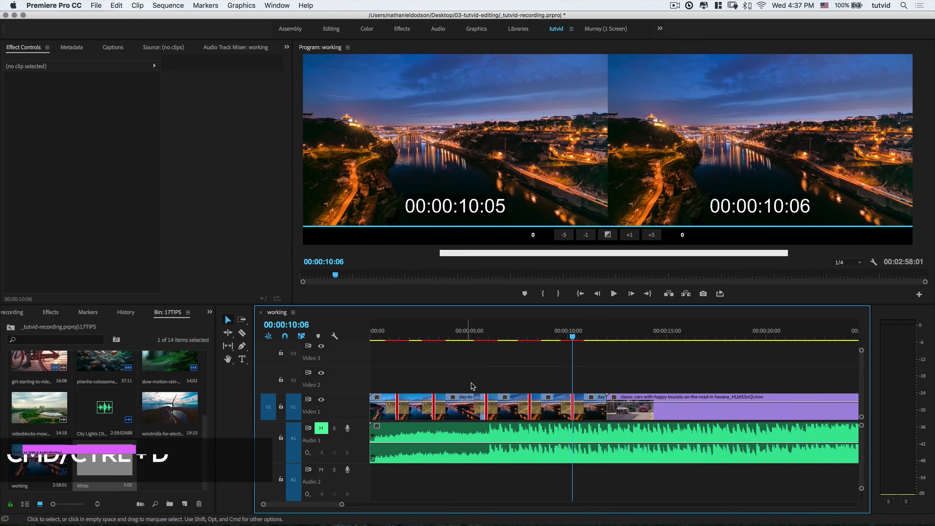
pyautogui.click(376, 336)
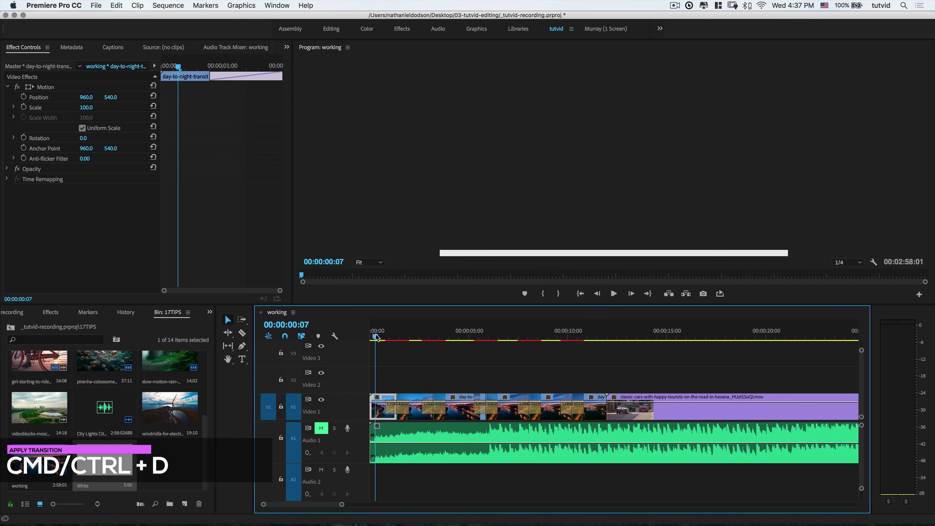
pyautogui.moveTo(376, 337); pyautogui.dragTo(497, 356)
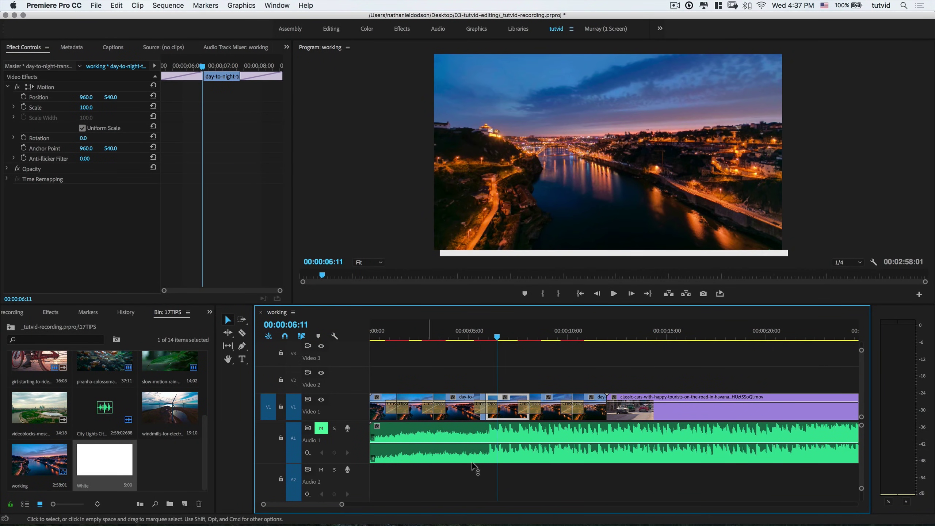
pyautogui.press('super+z')
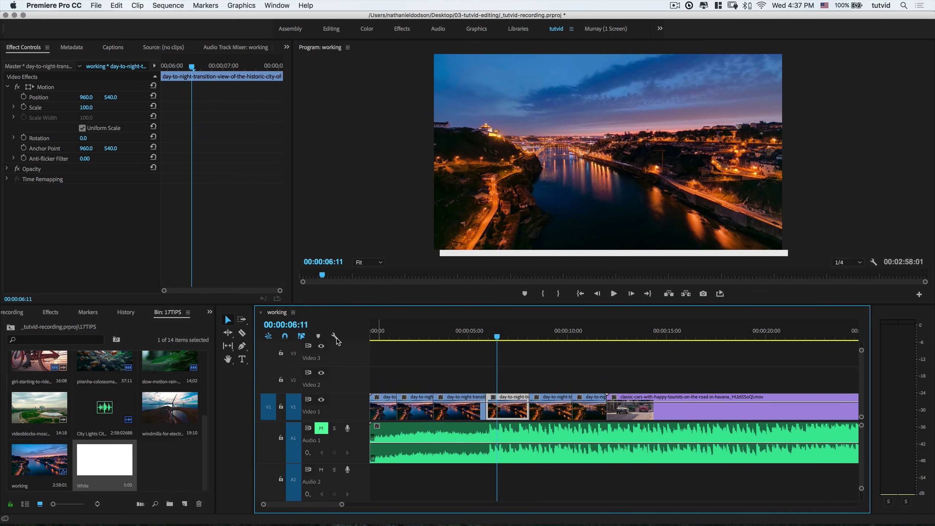
# Look up the Dissolve video transitions and the option for setting a selected one as the default transition.
pyautogui.click(52, 312)
pyautogui.doubleClick(43, 389)
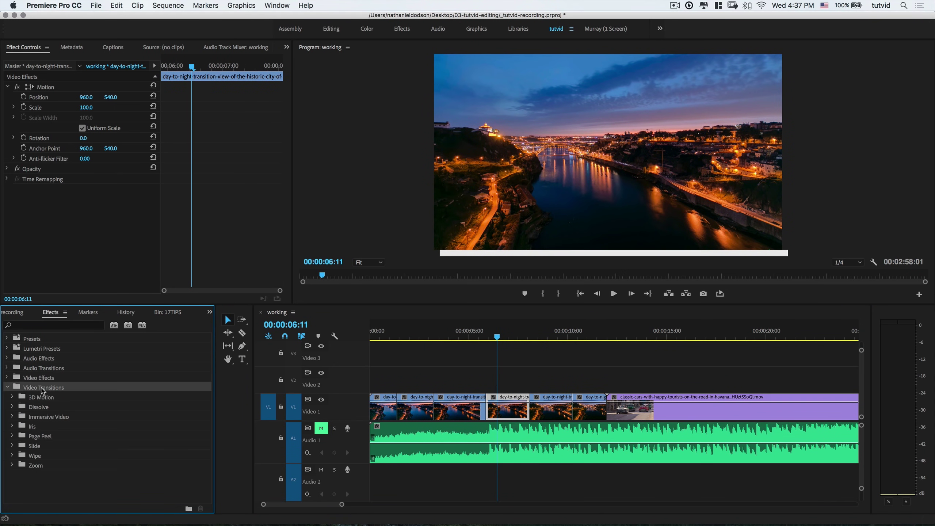
pyautogui.doubleClick(45, 406)
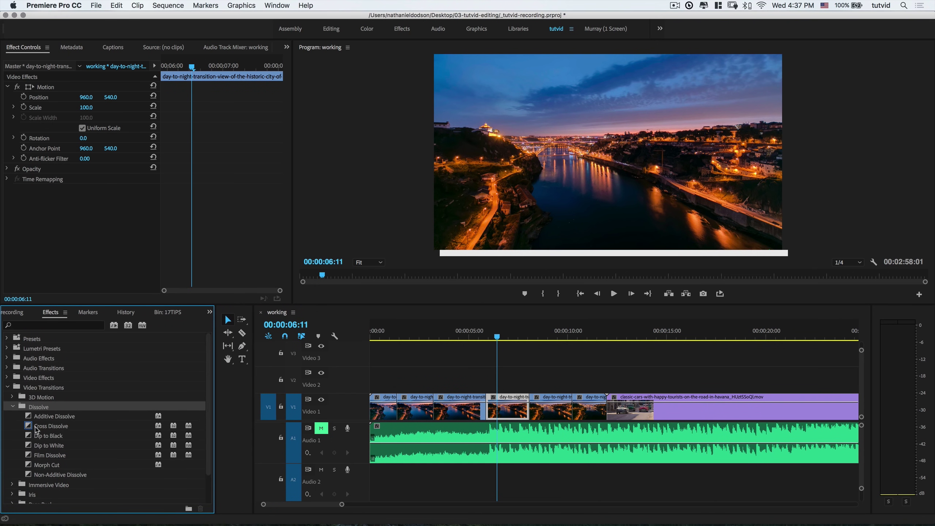
pyautogui.rightClick(44, 465)
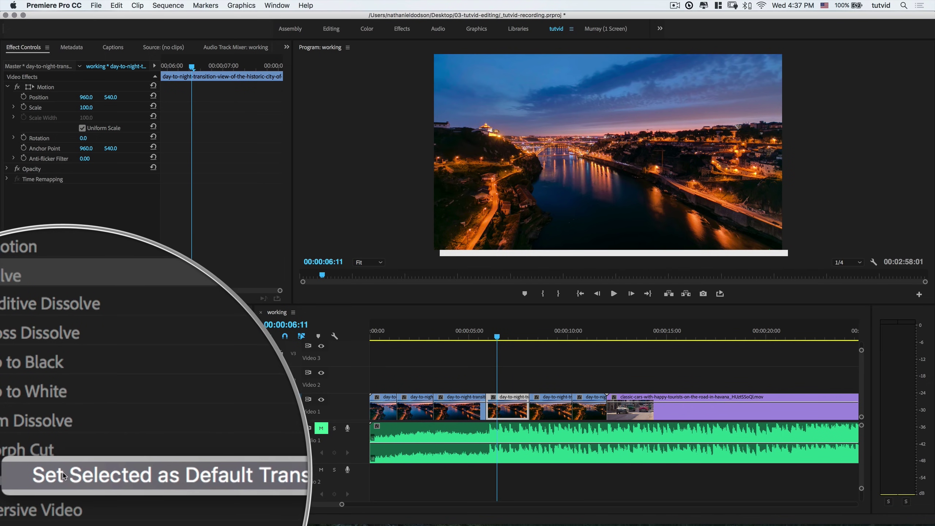
pyautogui.click(37, 408)
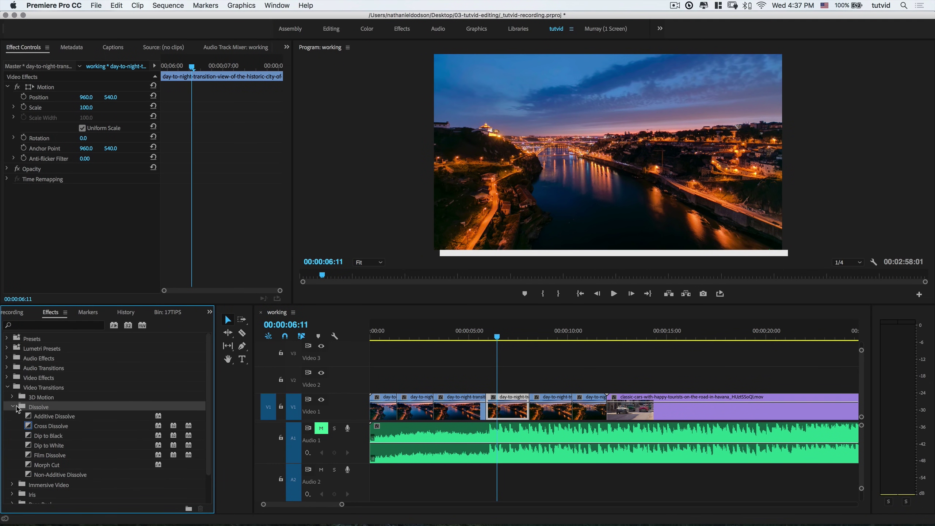
pyautogui.click(14, 406)
# Select all five cuts between the river clip pieces on Video 1 and delete them to rejoin the clip.
pyautogui.click(448, 380)
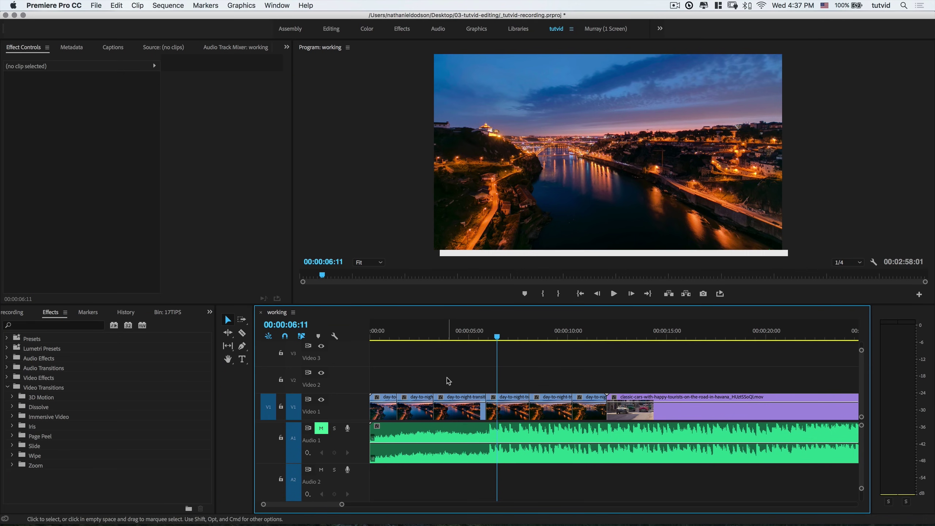
pyautogui.moveTo(389, 375); pyautogui.dragTo(595, 403)
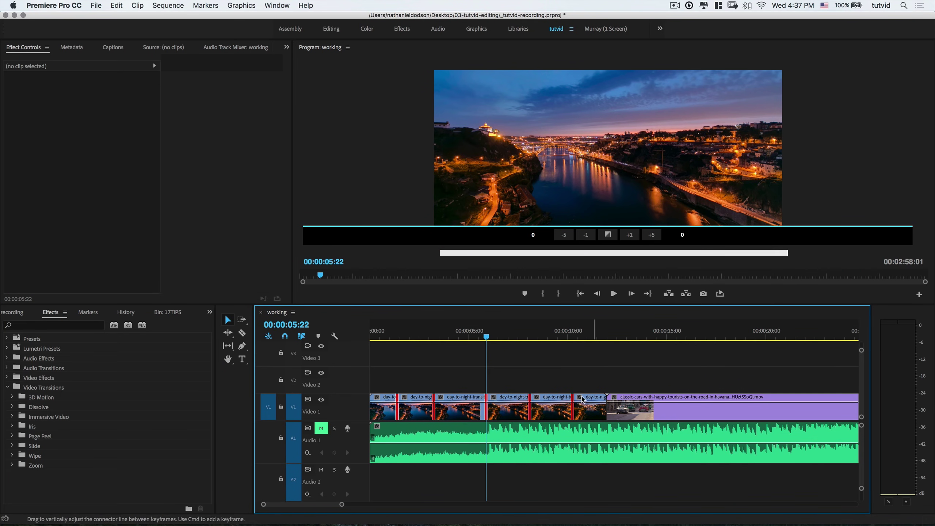
pyautogui.press('Delete')
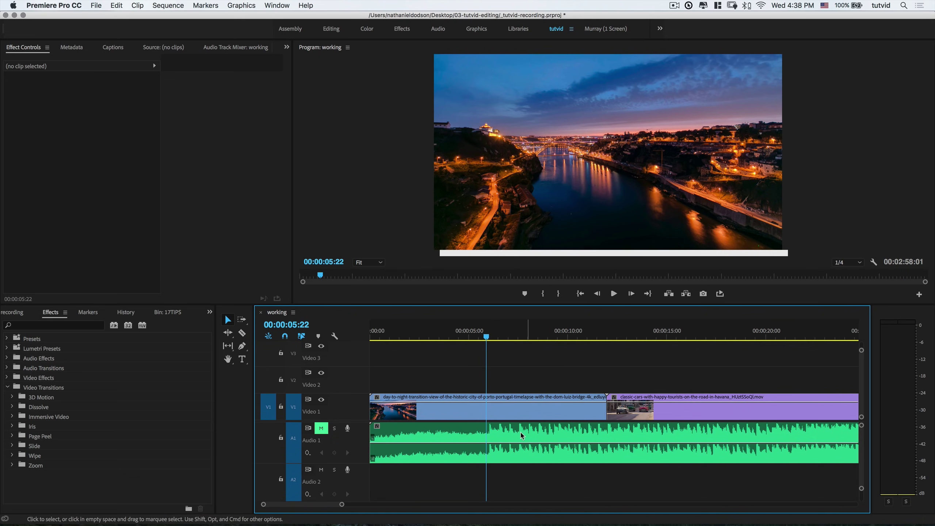
# Lock the Video 1 track and unmute Audio 1.
pyautogui.click(280, 406)
pyautogui.click(316, 429)
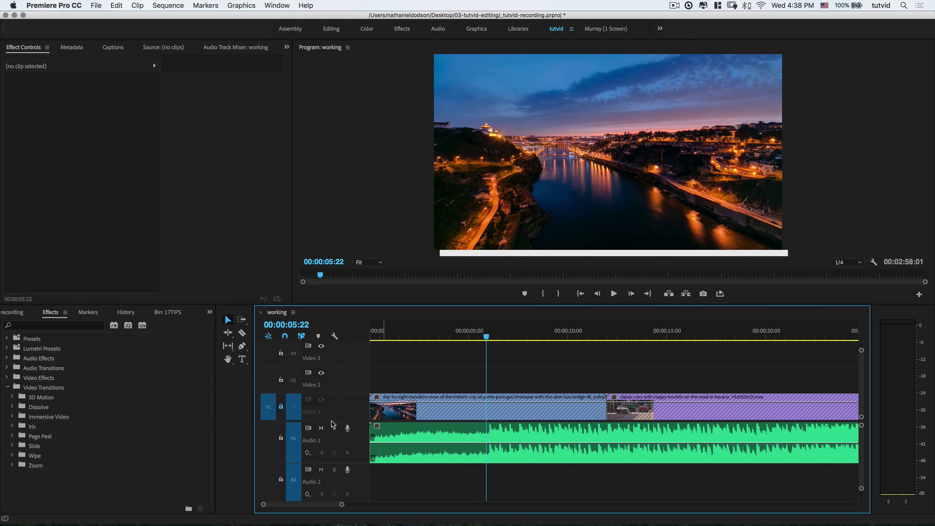
# Split the music clip on Audio 1 into eight pieces with seven cuts, including 00:00:06:15, 00:00:11:03, 00:00:16:20 and 00:00:04:15, and deselect everything.
pyautogui.click(499, 337)
pyautogui.press('super+k')
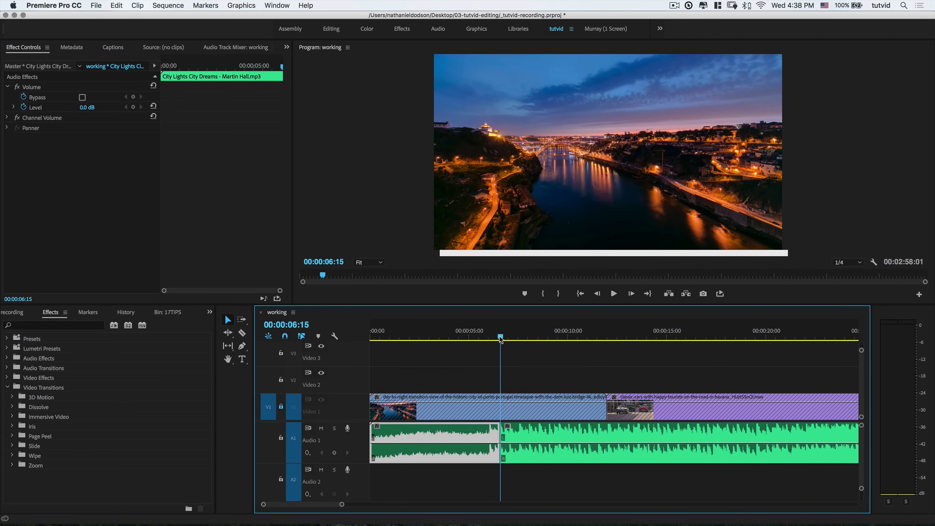
pyautogui.click(530, 338)
pyautogui.press('super+k')
pyautogui.click(590, 338)
pyautogui.press('super+k')
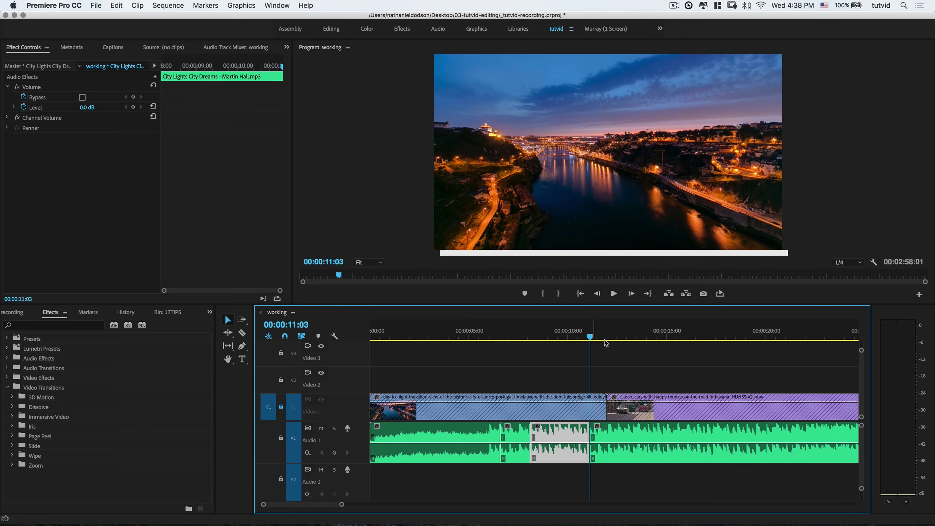
pyautogui.click(644, 337)
pyautogui.press('super+k')
pyautogui.click(703, 337)
pyautogui.press('super+k')
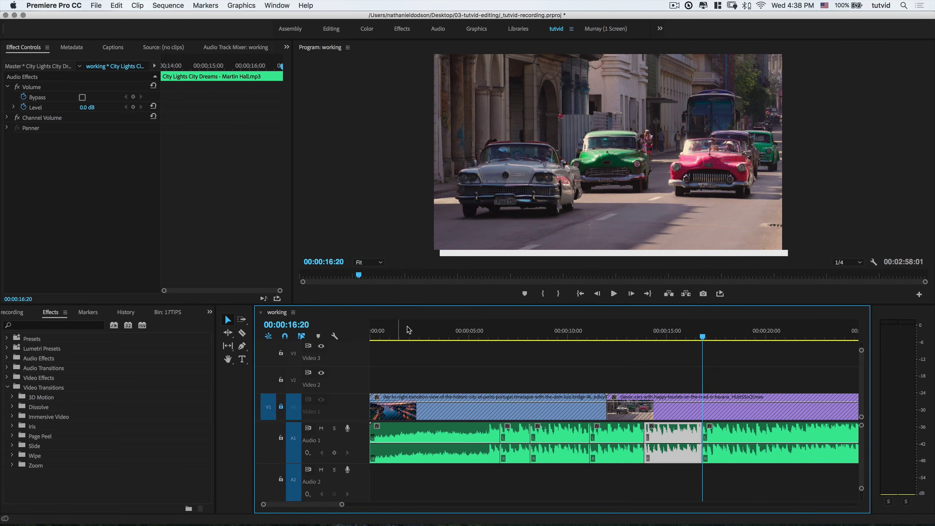
pyautogui.click(416, 338)
pyautogui.press('super+k')
pyautogui.click(464, 338)
pyautogui.press('super+k')
pyautogui.click(435, 457)
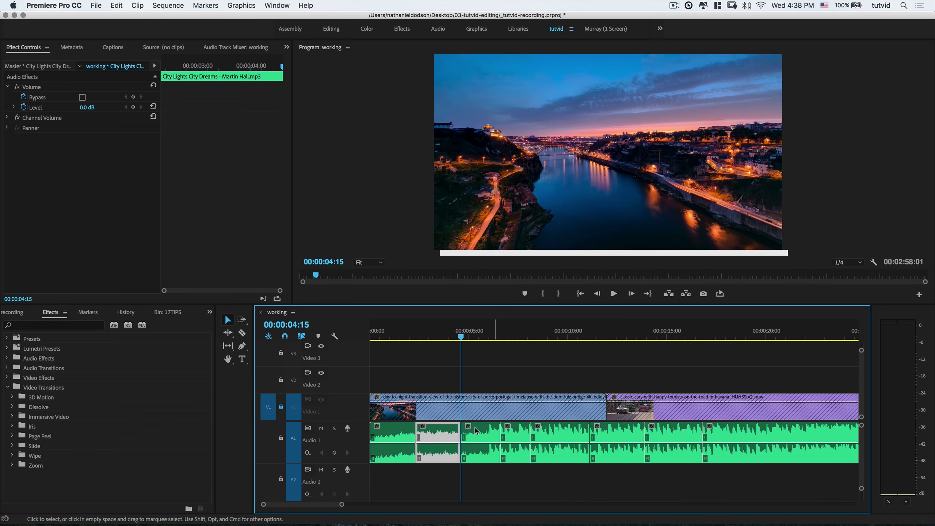
pyautogui.click(413, 484)
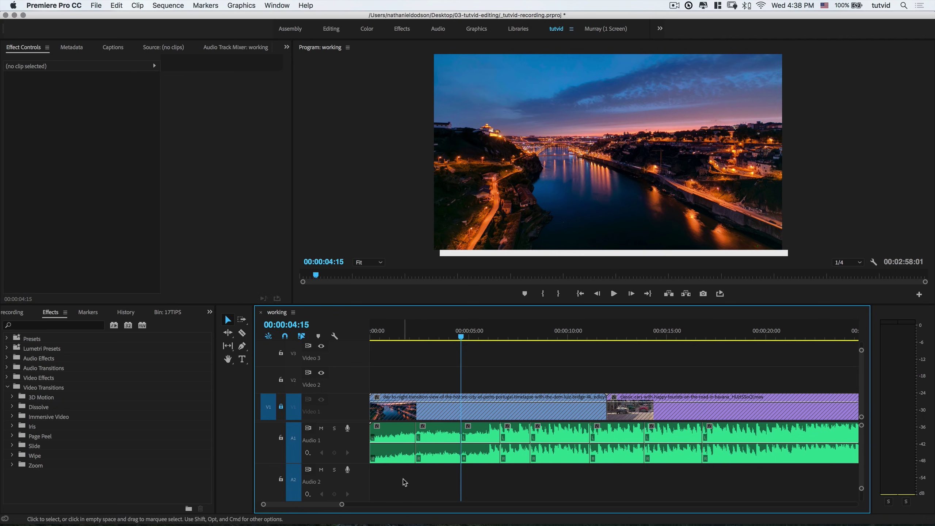
# Apply the default audio transition to all seven cuts in the music clip at once and inspect the first one closely.
pyautogui.moveTo(403, 478); pyautogui.dragTo(727, 444)
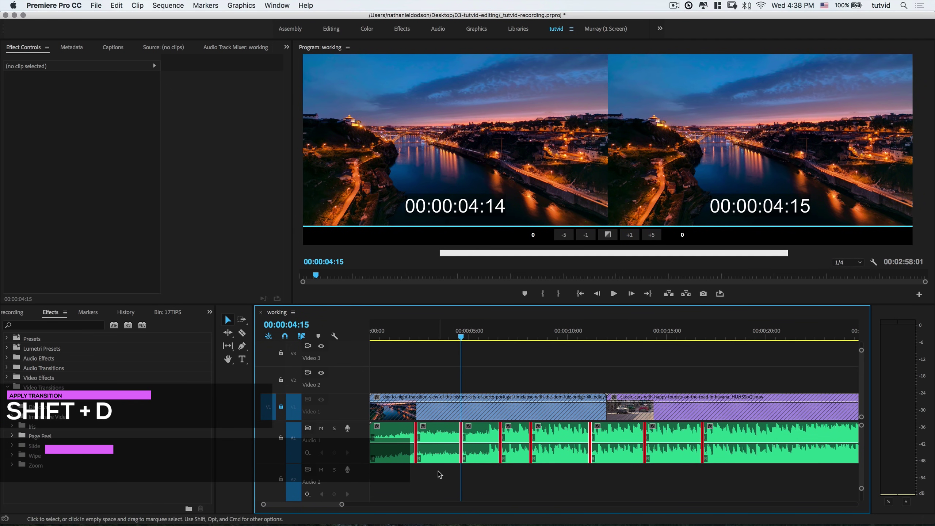
pyautogui.press('=')
pyautogui.press('=')
pyautogui.press('=')
pyautogui.press('=')
pyautogui.hscroll(-10, 438, 471)
pyautogui.hscroll(-8, 438, 471)
pyautogui.hscroll(6, 459, 467)
pyautogui.hscroll(-3, 445, 442)
pyautogui.scroll(-1, 444, 443)
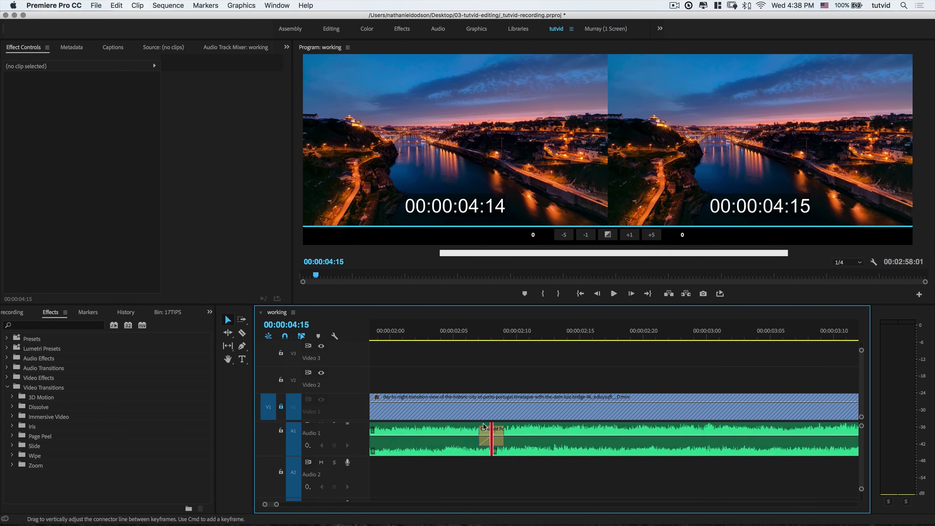
pyautogui.scroll(1, 508, 442)
pyautogui.hscroll(-2, 508, 442)
# Look up the Crossfade group of audio transitions to check which one is the default.
pyautogui.click(7, 387)
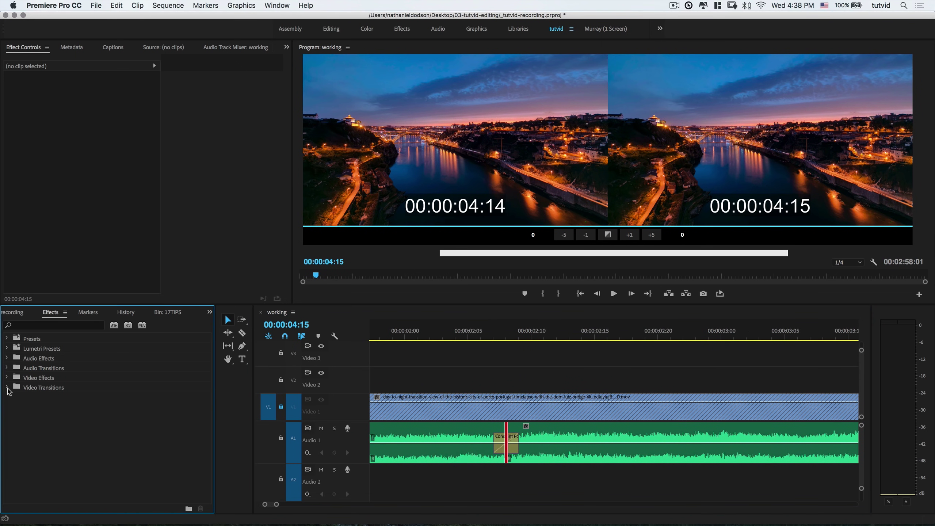
pyautogui.click(7, 367)
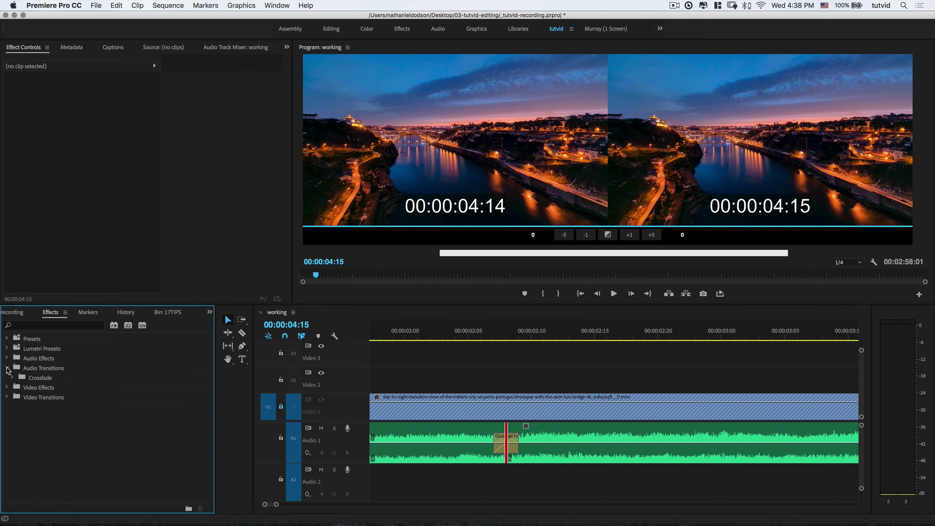
pyautogui.click(12, 377)
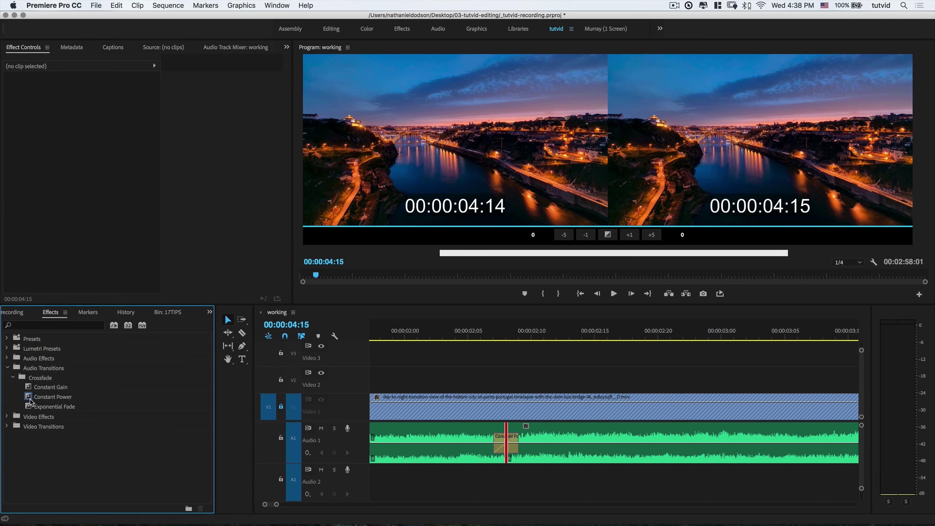
pyautogui.click(7, 368)
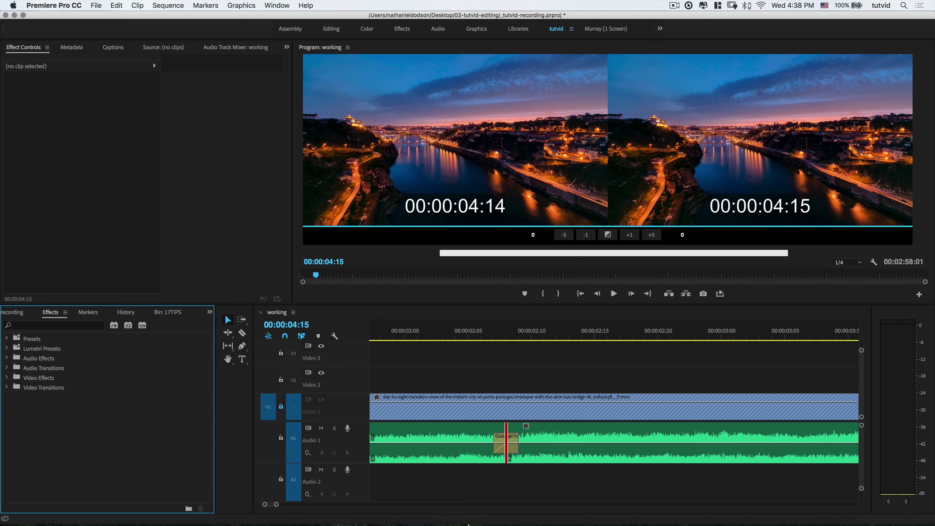
pyautogui.scroll(-10, 560, 424)
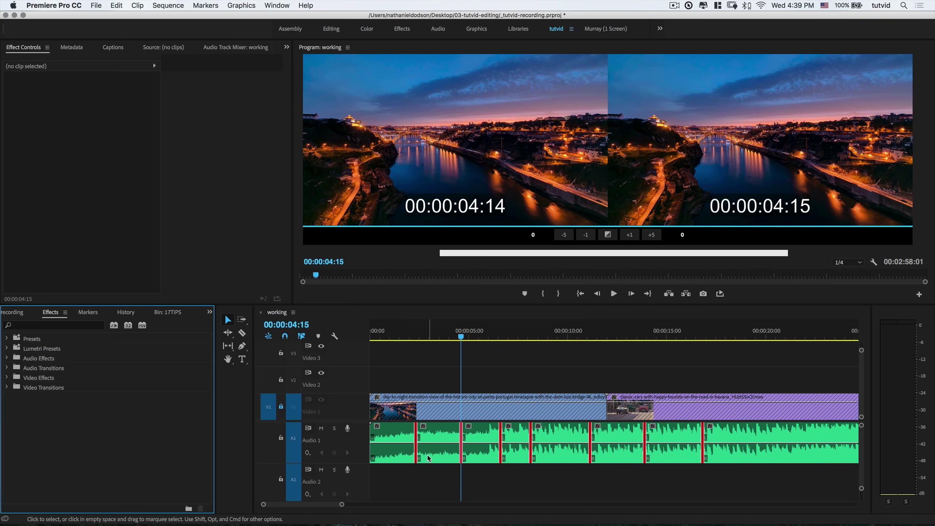
# Set the Audio Transition Default Duration to 30 frames in the Timeline preferences.
pyautogui.click(64, 4)
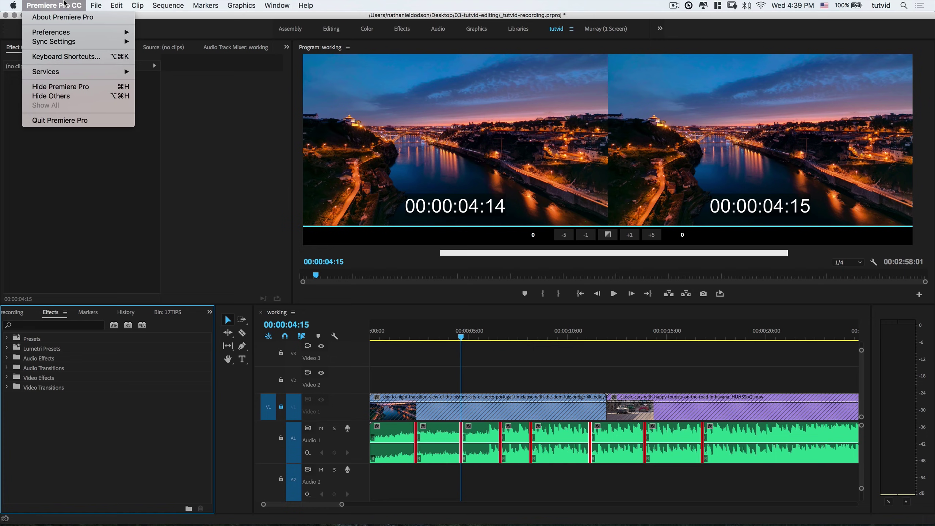
pyautogui.moveTo(61, 35)
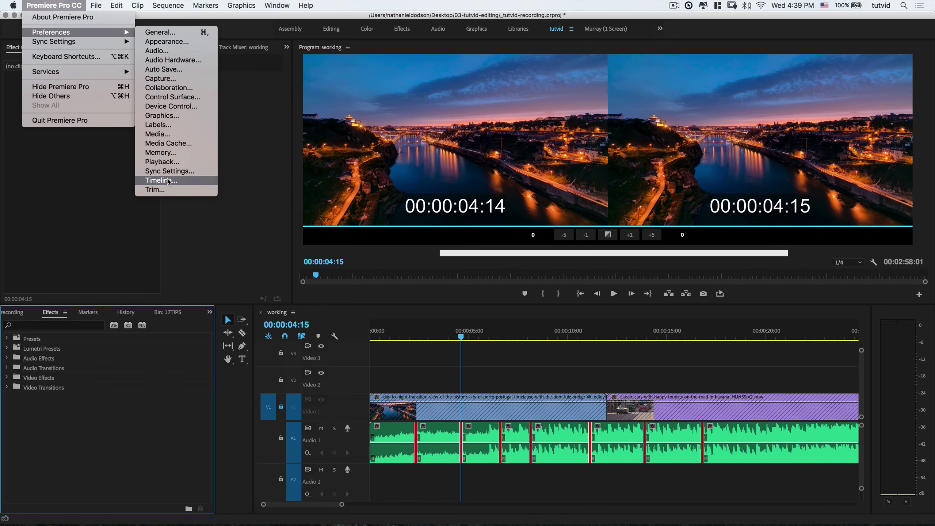
pyautogui.click(168, 180)
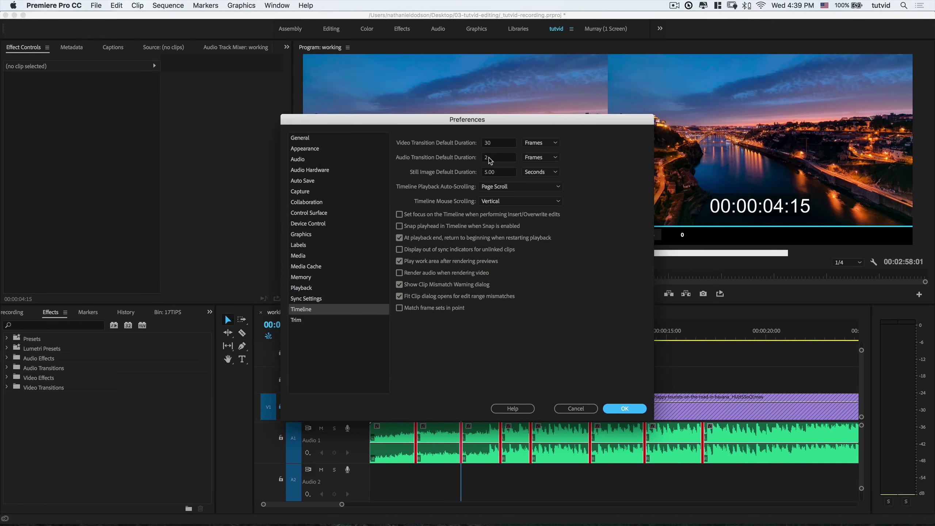
pyautogui.click(489, 158)
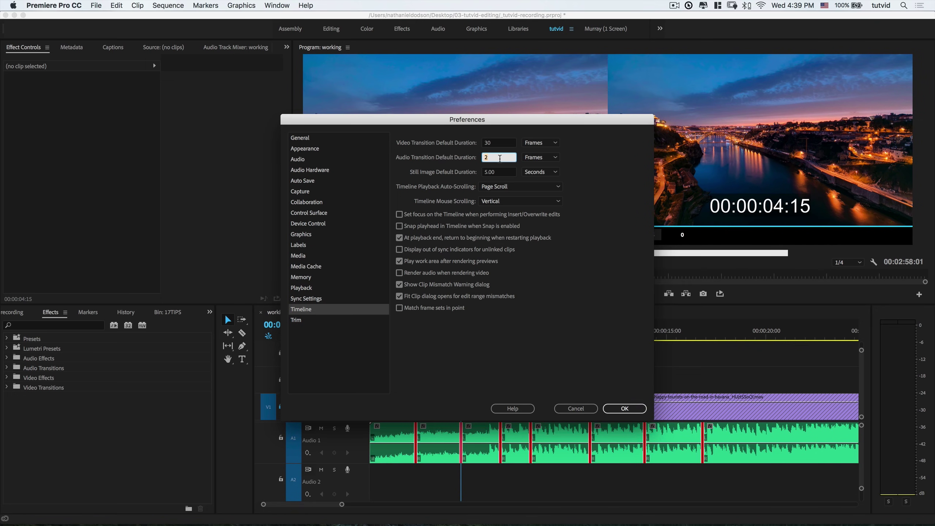
pyautogui.write('30')
pyautogui.press('Tab')
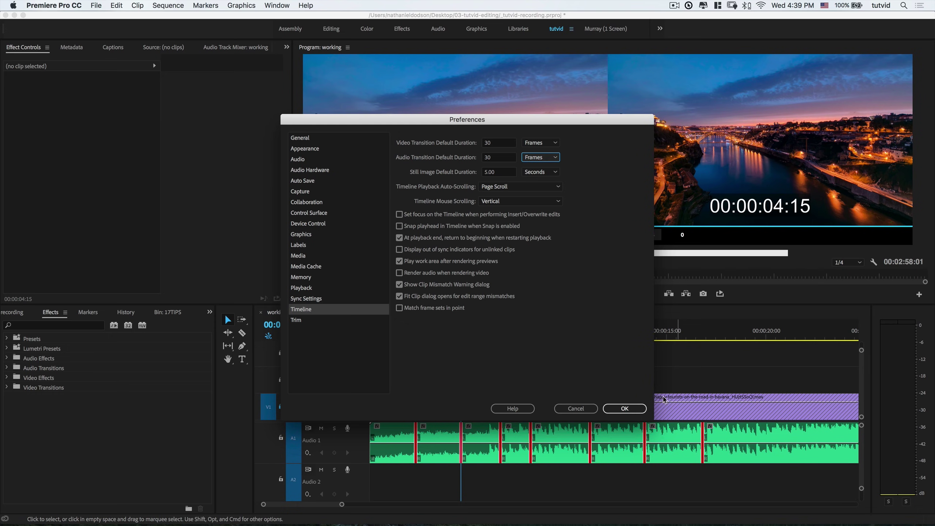
pyautogui.click(623, 408)
# Undo the transitions on the music clip and recut it at 00:00:04:13.
pyautogui.press('super+z')
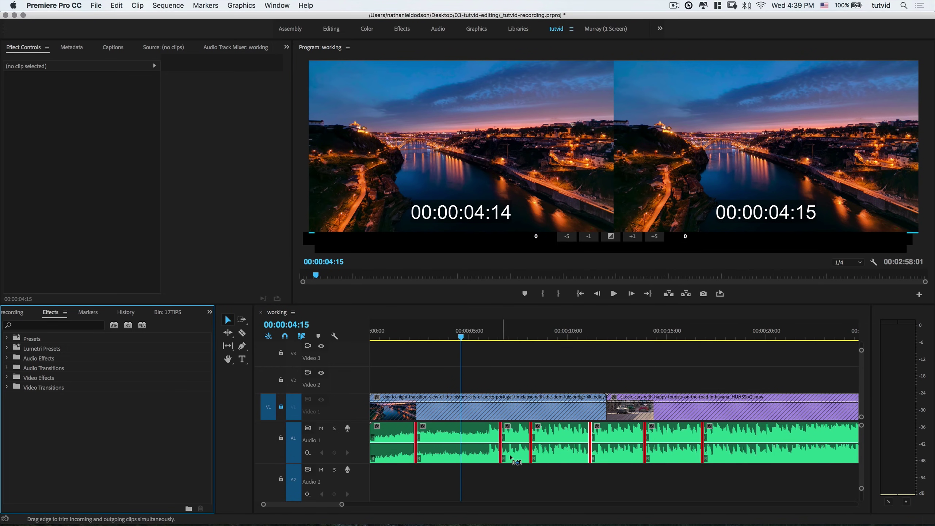
pyautogui.click(458, 328)
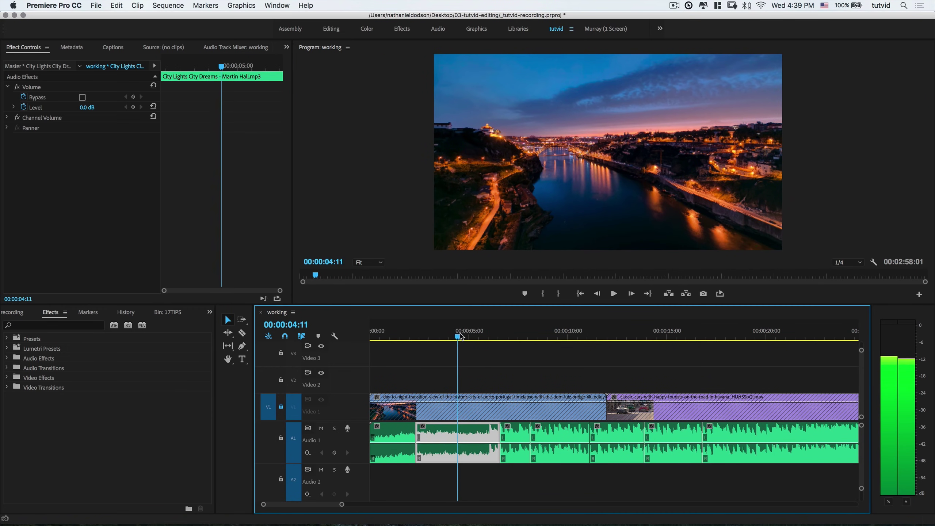
pyautogui.press('super+k')
# Apply the default transition to all seven music cuts with the 30-frame duration, and undo it along with the cuts.
pyautogui.moveTo(404, 479); pyautogui.dragTo(731, 437)
pyautogui.press('super+shift+d')
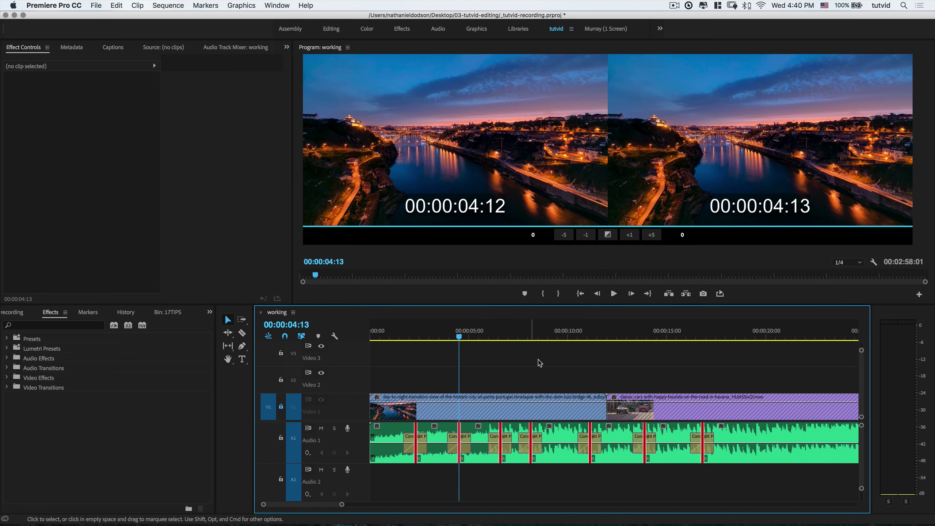
pyautogui.press('super+z')
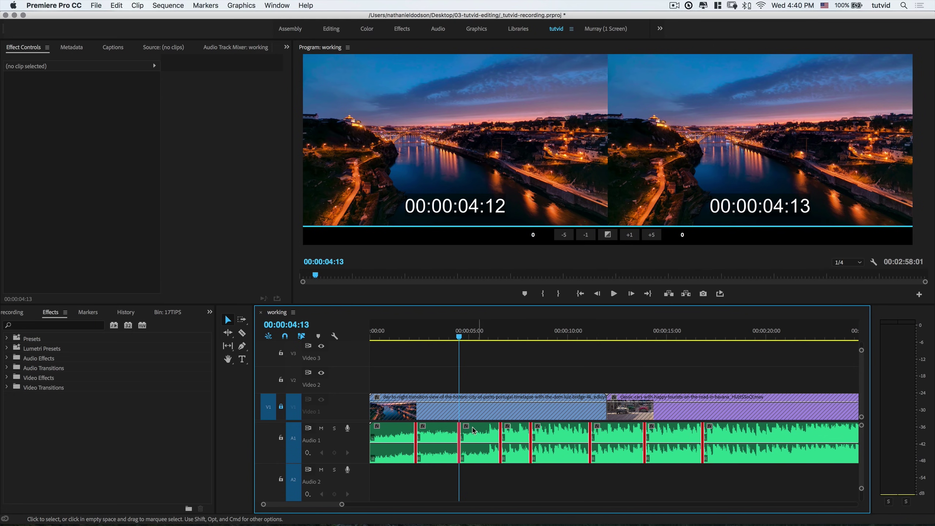
pyautogui.press('super+z')
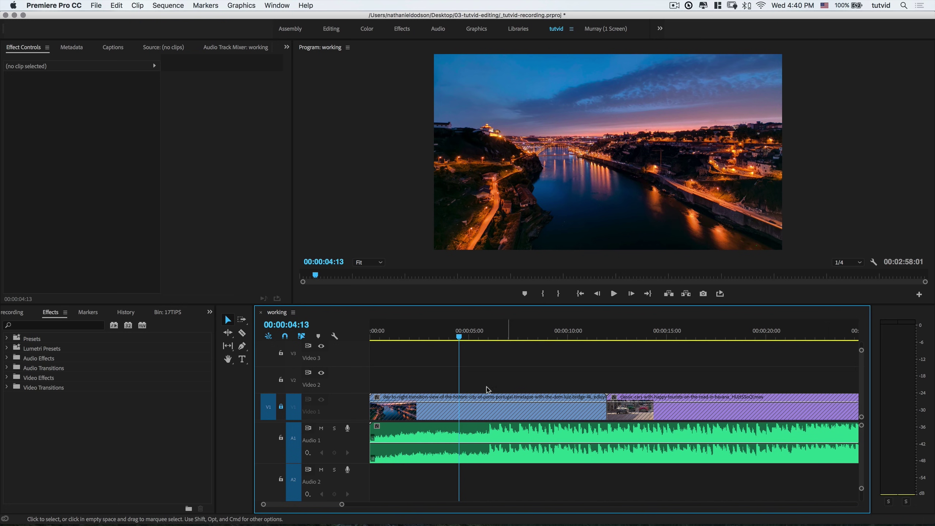
# Unlock the Video 1 track and bring the 17TIPS bin back into view.
pyautogui.click(281, 407)
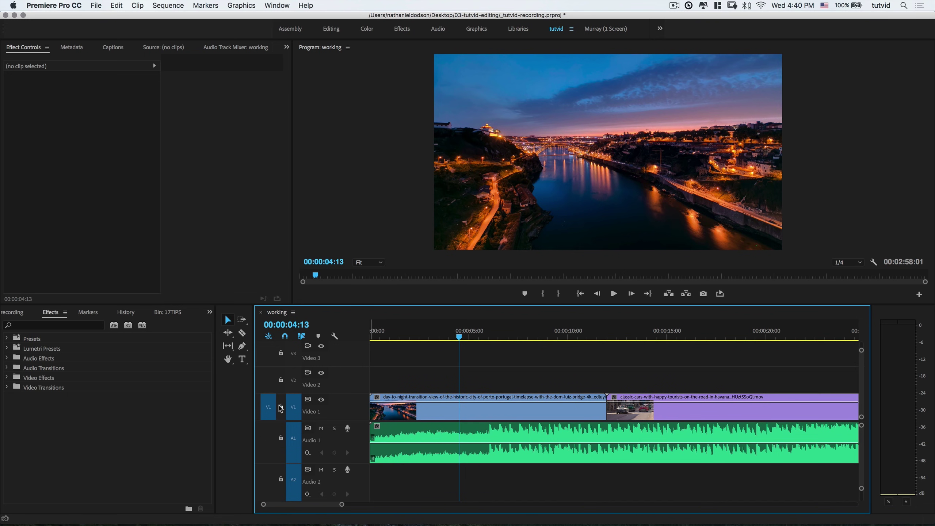
pyautogui.click(13, 312)
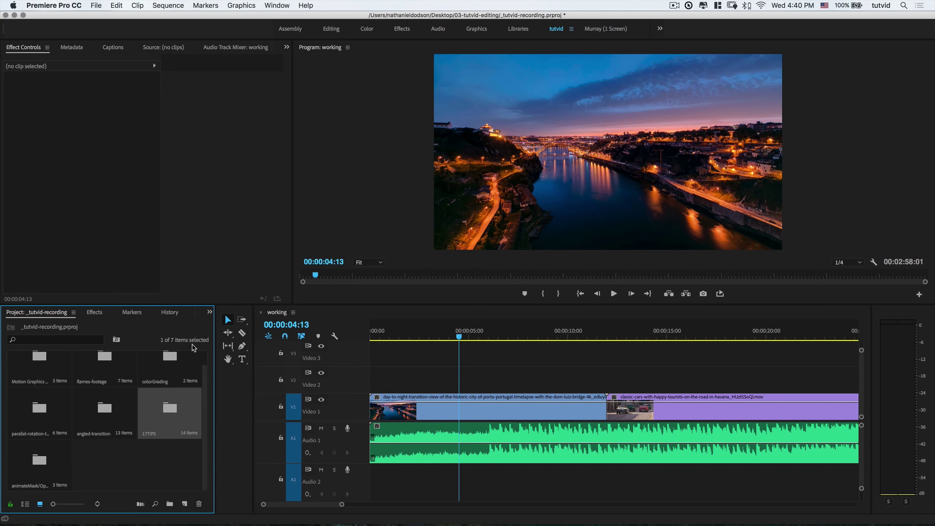
pyautogui.click(209, 313)
pyautogui.click(228, 366)
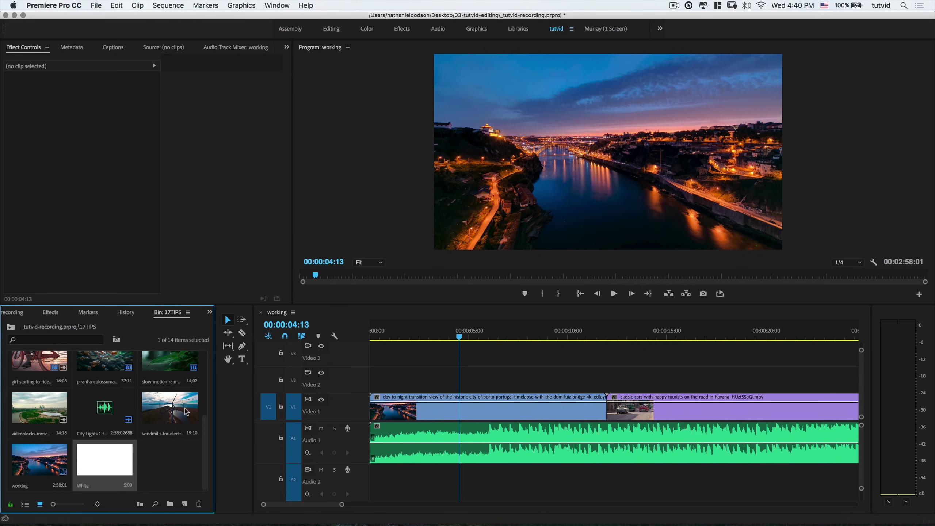
# Replace the day-to-night clip on Video 1 with the videoblocks-moscow aerial clip from the bin and scrub through it.
pyautogui.click(522, 397)
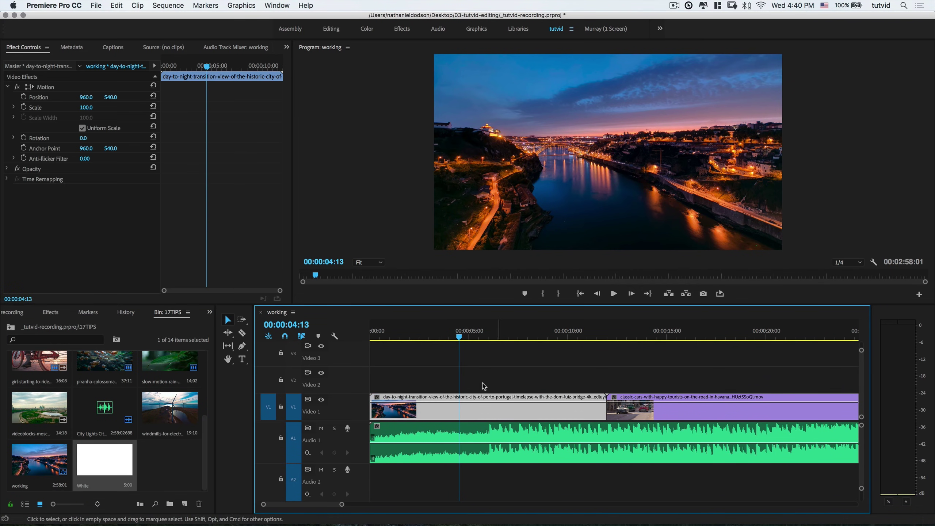
pyautogui.click(38, 413)
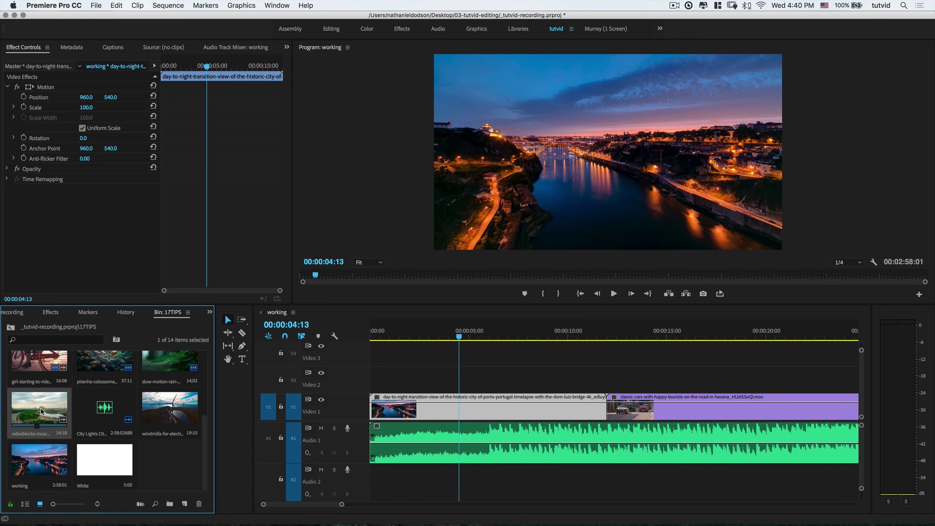
pyautogui.moveTo(46, 411); pyautogui.dragTo(400, 408)
pyautogui.press('Home')
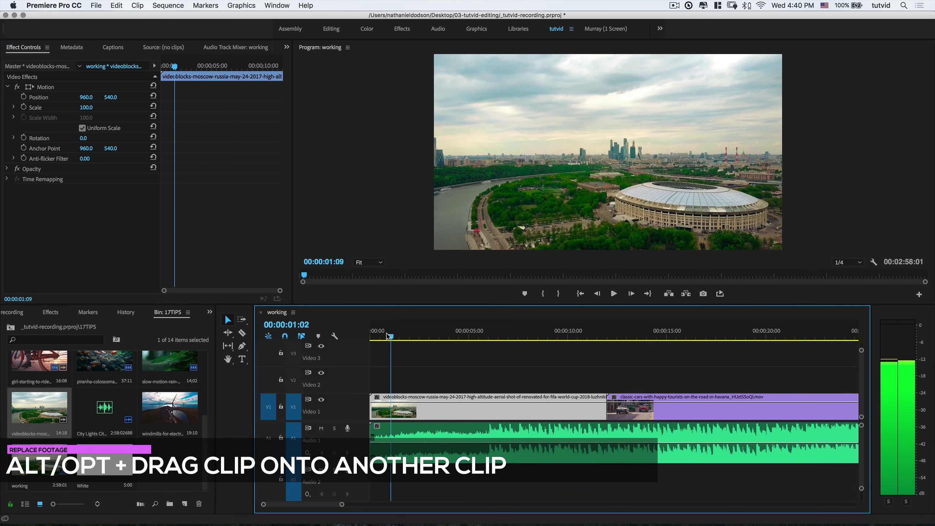
pyautogui.moveTo(372, 335); pyautogui.dragTo(602, 354)
pyautogui.press('Home')
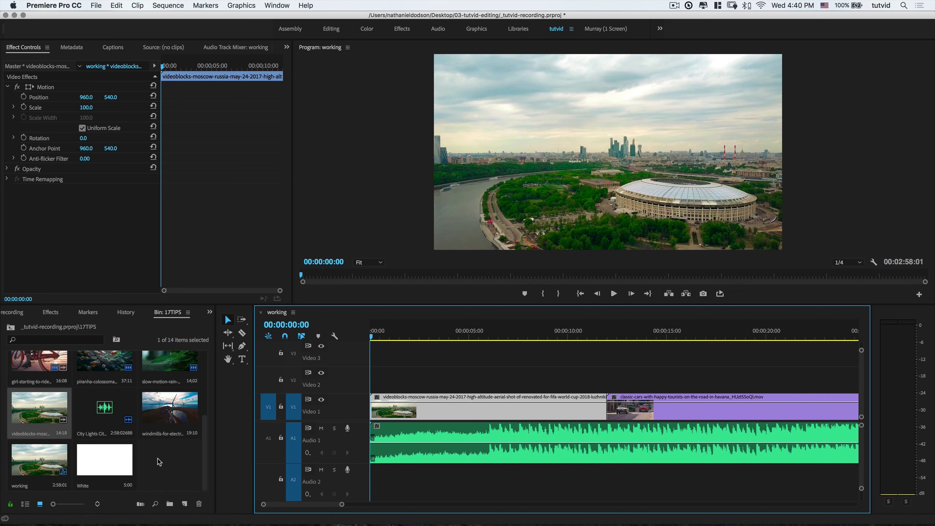
# Swap the Moscow clip on Video 1 for the day-to-night clip from the bin and review it from the sequence start.
pyautogui.scroll(2, 157, 460)
pyautogui.scroll(2, 158, 462)
pyautogui.click(183, 372)
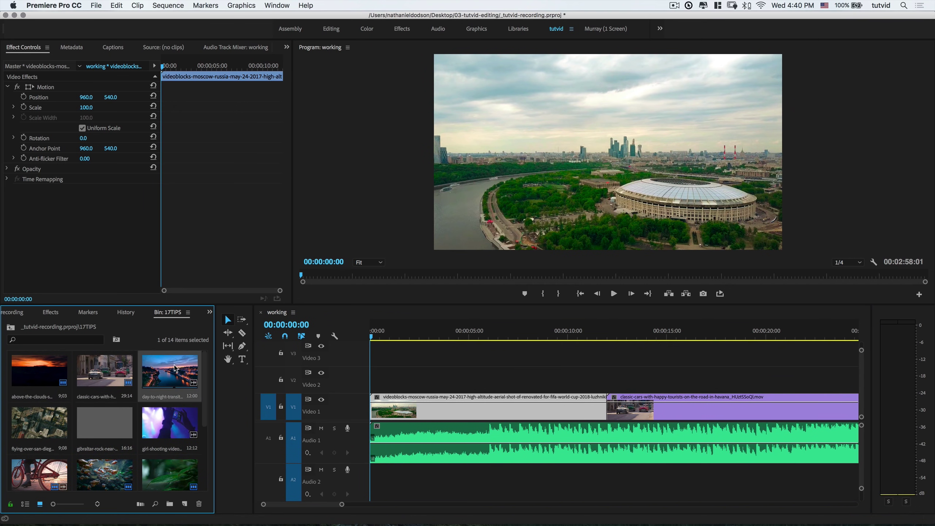
pyautogui.moveTo(182, 368); pyautogui.dragTo(433, 406)
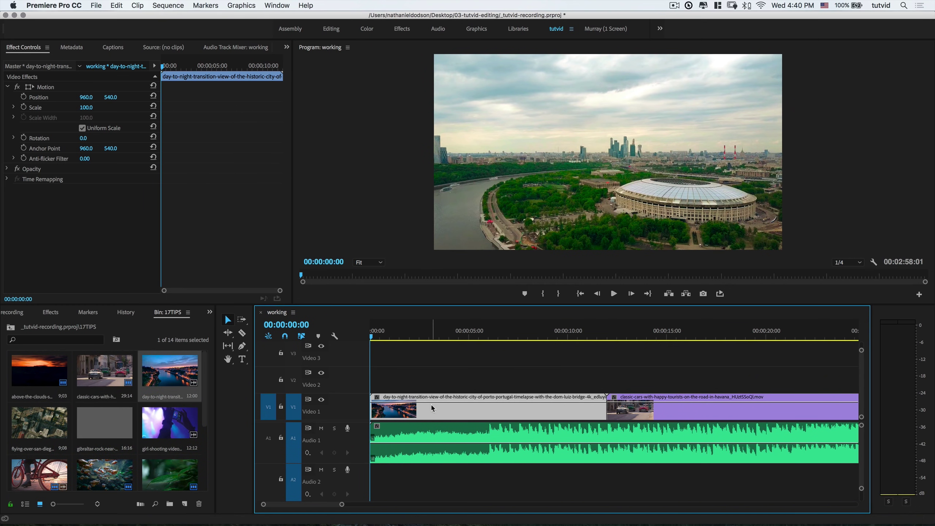
pyautogui.moveTo(545, 330)
pyautogui.mouseDown()
pyautogui.moveTo(588, 331)
pyautogui.moveTo(560, 335)
pyautogui.mouseUp()
pyautogui.press('Home')
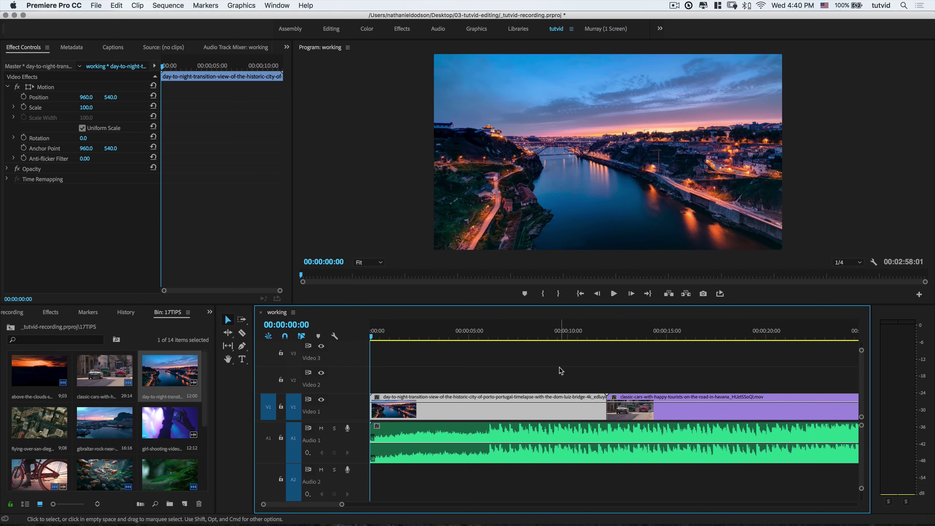
# Trim about 4 seconds off the end of the day-to-night clip and extend it back to the classic-cars clip.
pyautogui.click(605, 372)
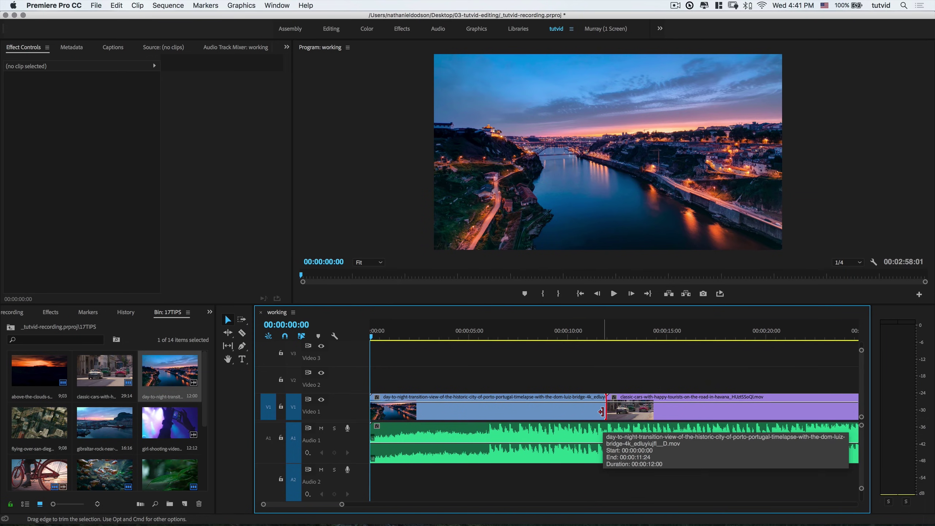
pyautogui.moveTo(601, 411); pyautogui.dragTo(601, 411)
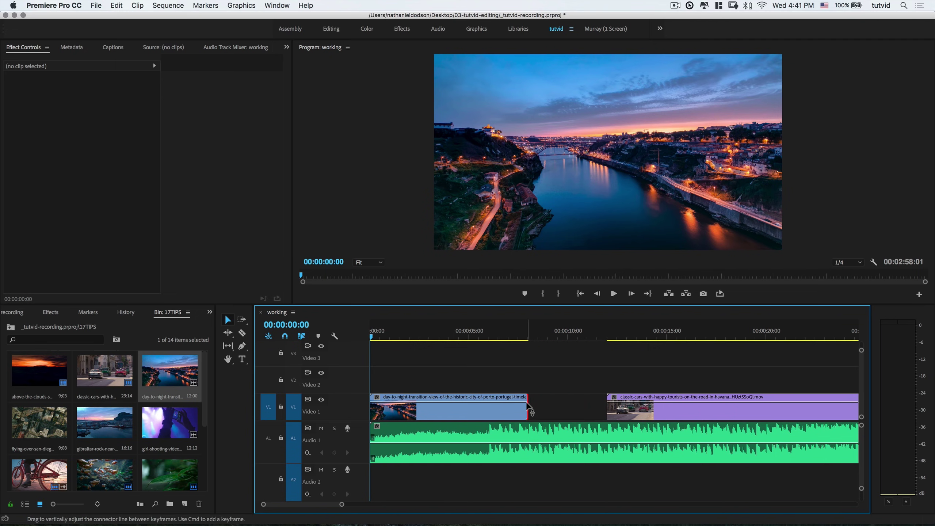
pyautogui.moveTo(528, 408); pyautogui.dragTo(612, 409)
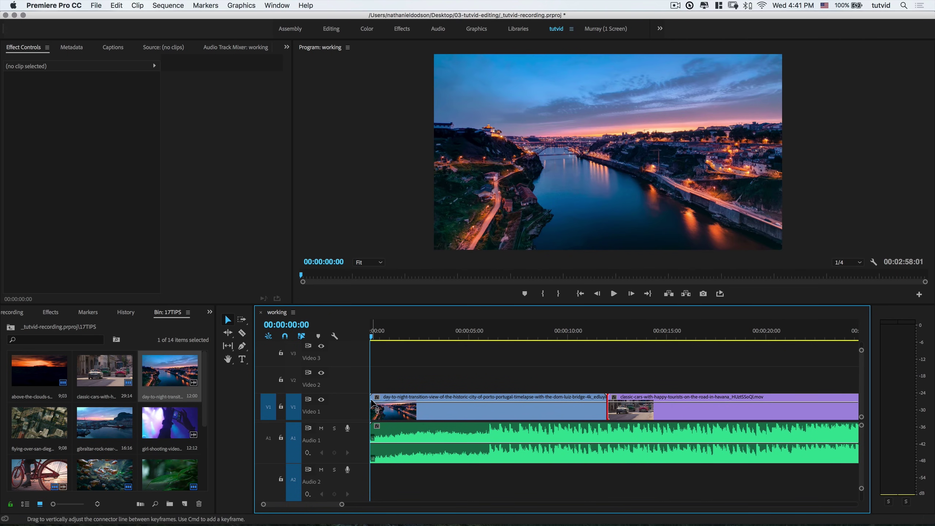
# Select the edit point at the start of the day-to-night clip and trim it about 3 seconds later in small frame increments.
pyautogui.click(373, 399)
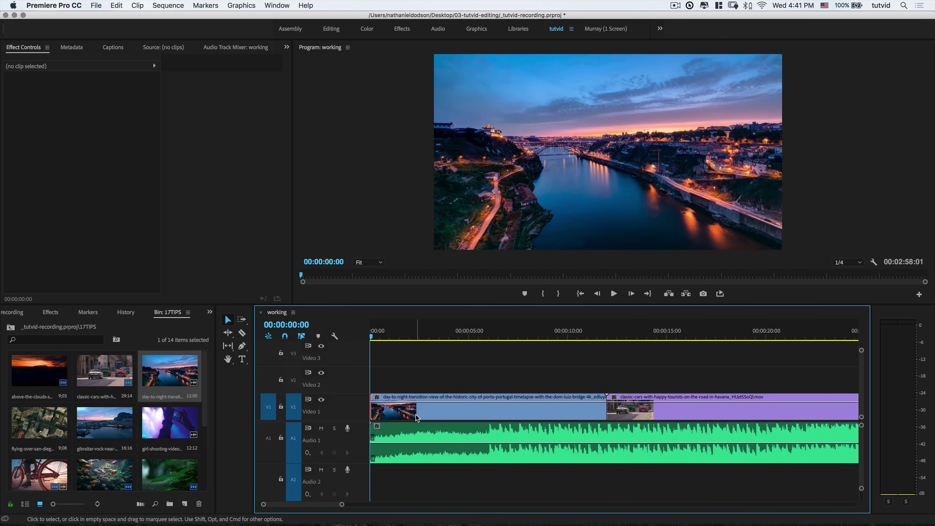
pyautogui.hotkey('alt', 'Right')
pyautogui.hotkey('alt', 'Right')
pyautogui.hotkey('alt', 'Right')
pyautogui.hotkey('alt', 'Right')
pyautogui.hotkey('alt', 'Right')
pyautogui.hotkey('alt', 'Right')
pyautogui.hotkey('alt', 'Right')
pyautogui.hotkey('alt', 'Right')
pyautogui.hotkey('alt', 'Right')
pyautogui.hotkey('alt', 'shift', 'Right')
pyautogui.hotkey('alt', 'shift', 'Right')
pyautogui.hotkey('alt', 'shift', 'Right')
pyautogui.hotkey('alt', 'shift', 'Right')
pyautogui.hotkey('alt', 'shift', 'Right')
pyautogui.hotkey('alt', 'shift', 'Right')
pyautogui.hotkey('alt', 'shift', 'Right')
pyautogui.hotkey('alt', 'shift', 'Right')
pyautogui.hotkey('alt', 'shift', 'Right')
pyautogui.hotkey('alt', 'shift', 'Right')
pyautogui.hotkey('alt', 'shift', 'Right')
pyautogui.hotkey('alt', 'shift', 'Right')
pyautogui.hotkey('alt', 'shift', 'Right')
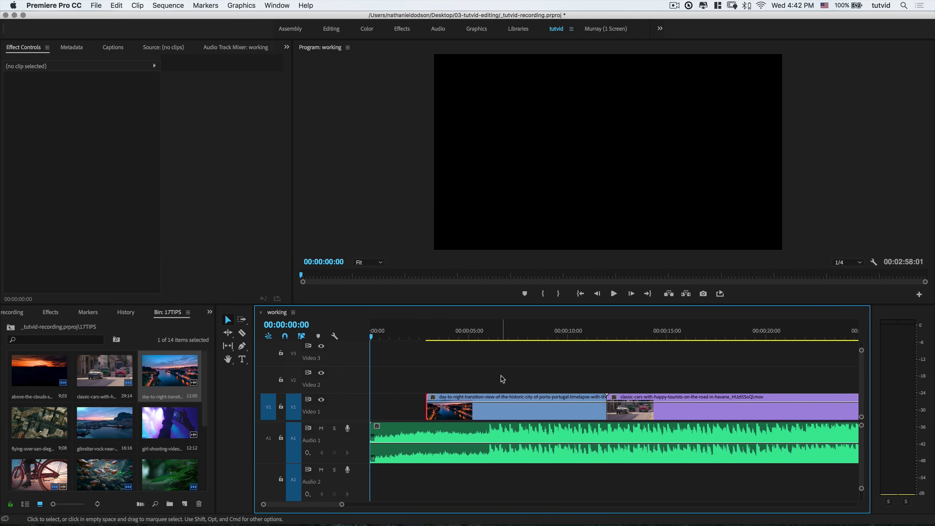
# Extend the start of the day-to-night clip back to 00:00:00:00 and clear the selection.
pyautogui.click(431, 404)
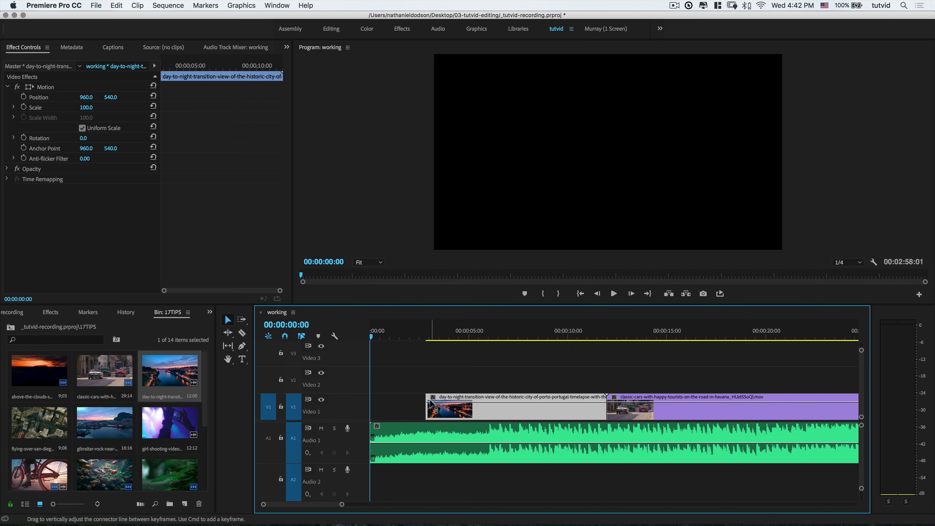
pyautogui.moveTo(431, 404); pyautogui.dragTo(370, 403)
pyautogui.click(428, 372)
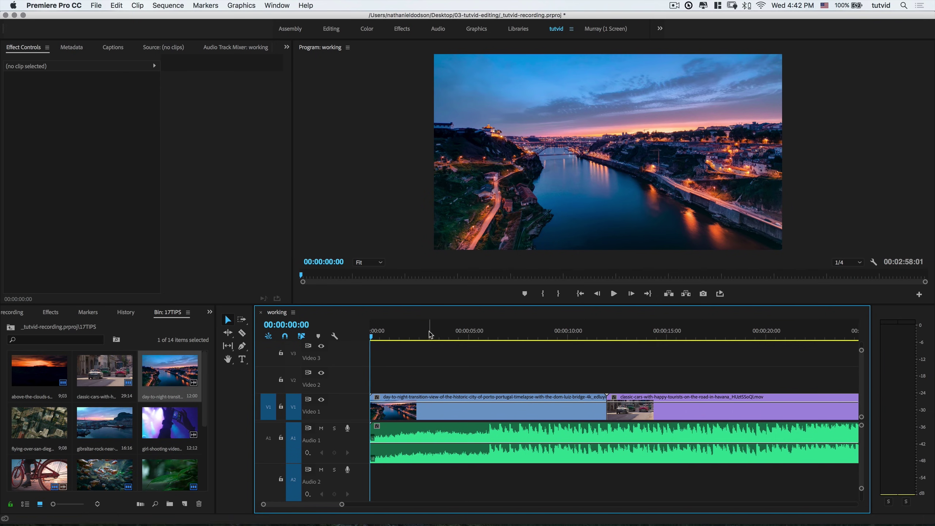
# Cut the day-to-night clip at 00:00:04:03 and 00:00:07:14.
pyautogui.click(451, 331)
pyautogui.press('super+k')
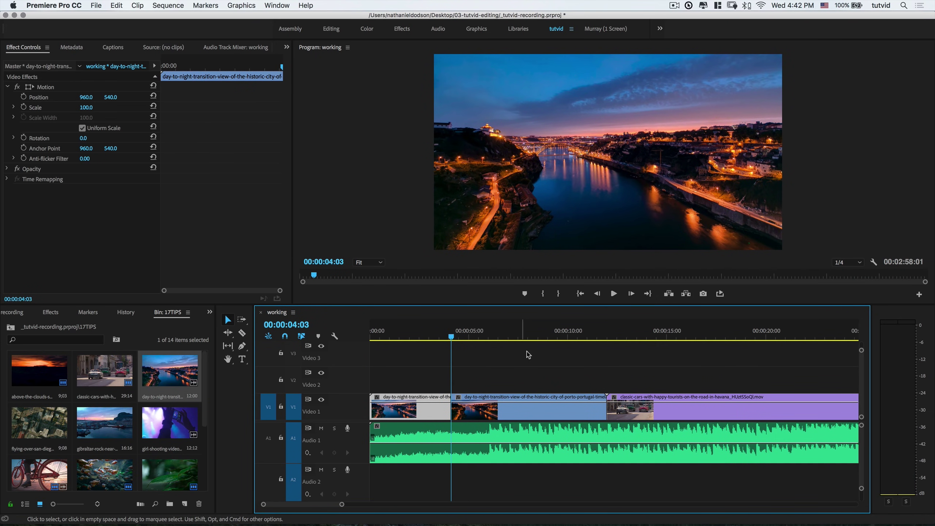
pyautogui.click(520, 324)
pyautogui.press('super+k')
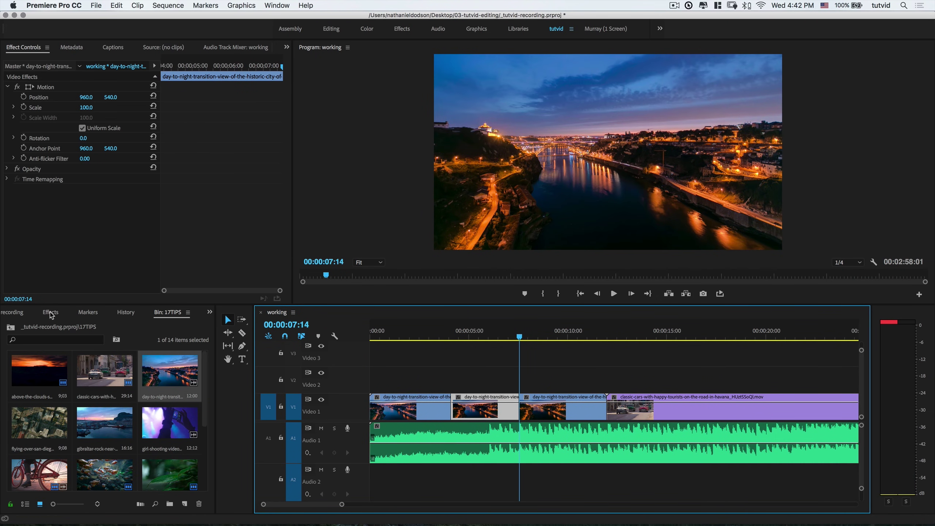
# Apply the VISUAL: Ray Charles B&W preset to the middle segment of the day-to-night clip and preview it at 00:00:05:19.
pyautogui.click(50, 312)
pyautogui.doubleClick(32, 336)
pyautogui.scroll(-10, 101, 456)
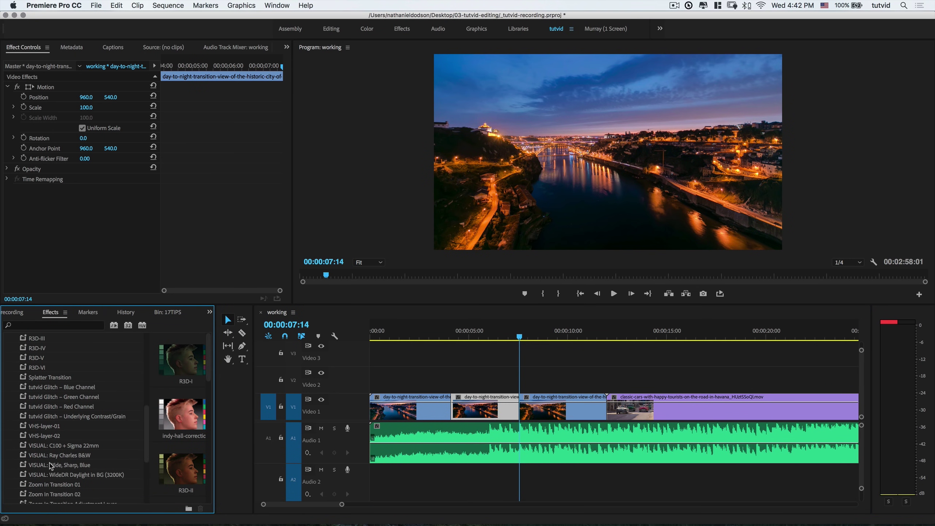
pyautogui.moveTo(59, 455); pyautogui.dragTo(506, 413)
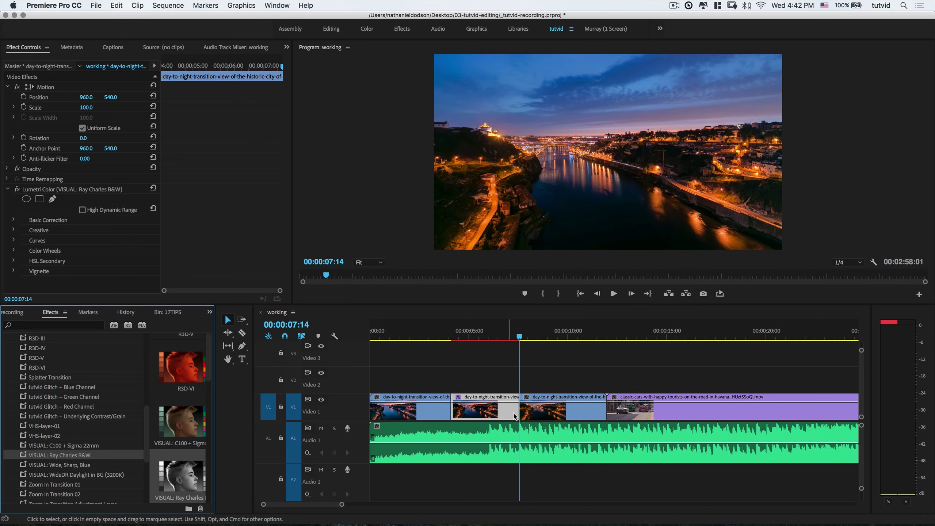
pyautogui.click(484, 330)
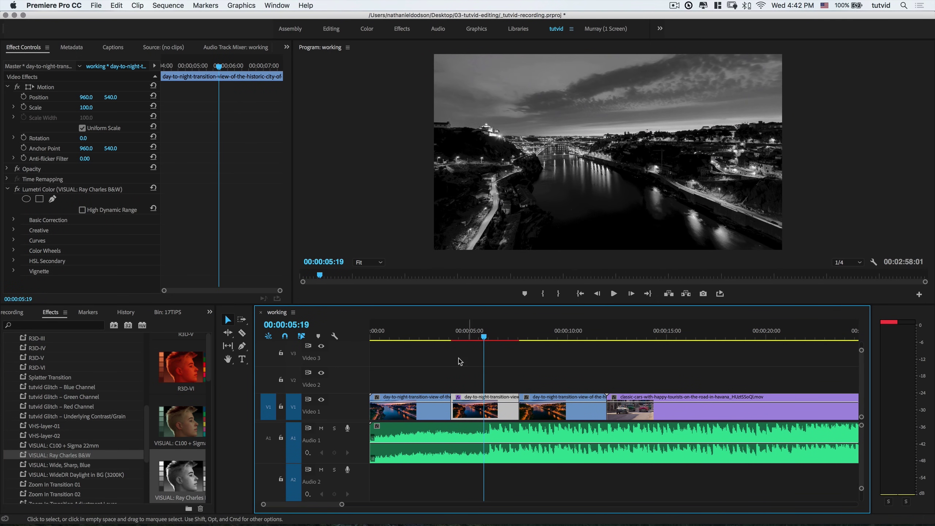
# Mute the Audio 1 track and move the playhead to 00:00:02:12.
pyautogui.click(431, 332)
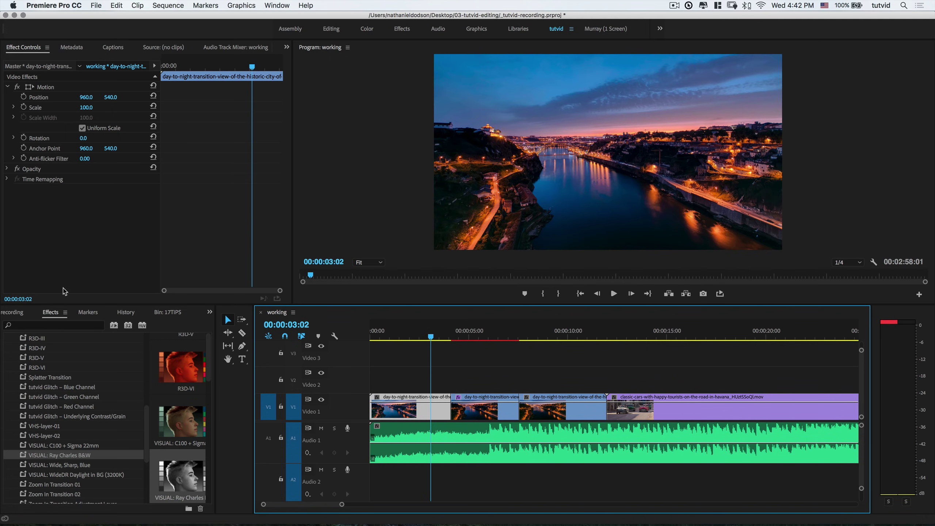
pyautogui.click(322, 429)
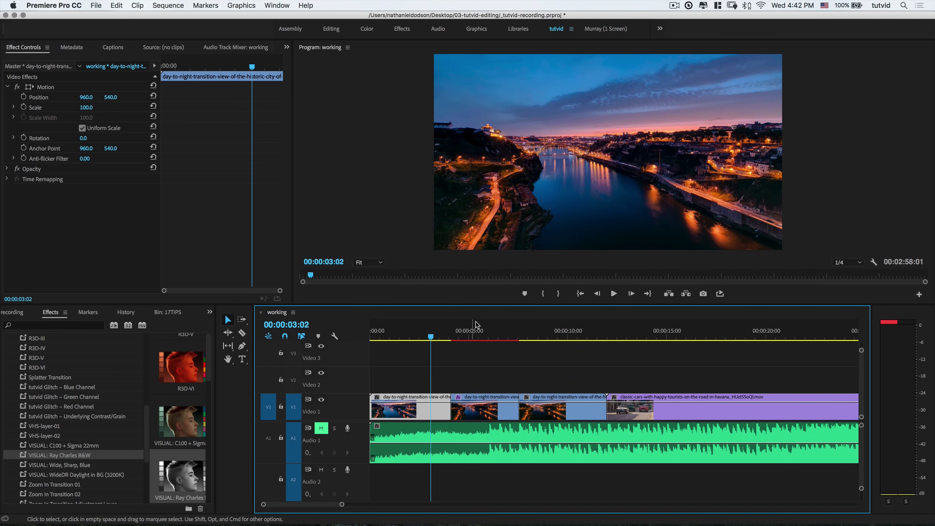
pyautogui.moveTo(431, 336); pyautogui.dragTo(418, 364)
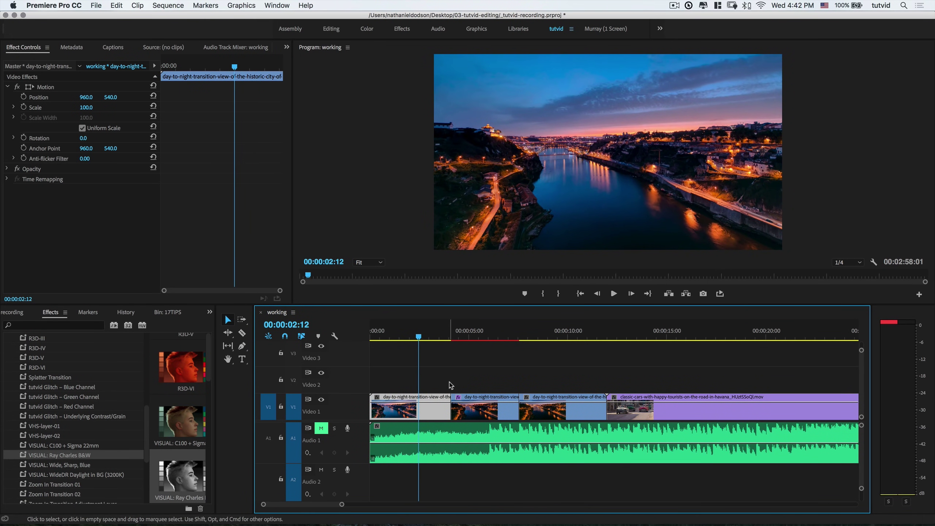
# Select the edit points on both sides of the black-and-white segment, roll them 50 frames earlier, and review the result.
pyautogui.click(478, 408)
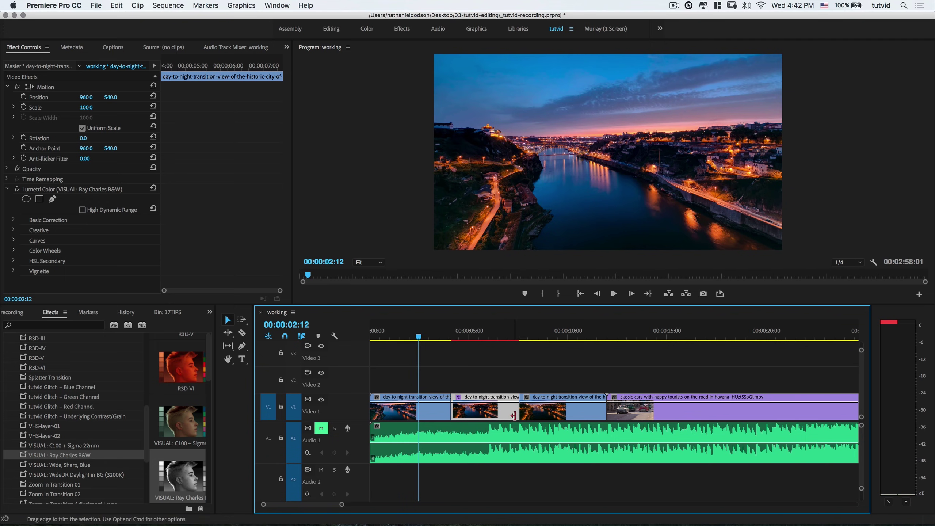
pyautogui.moveTo(435, 368); pyautogui.dragTo(550, 420)
pyautogui.click(511, 364)
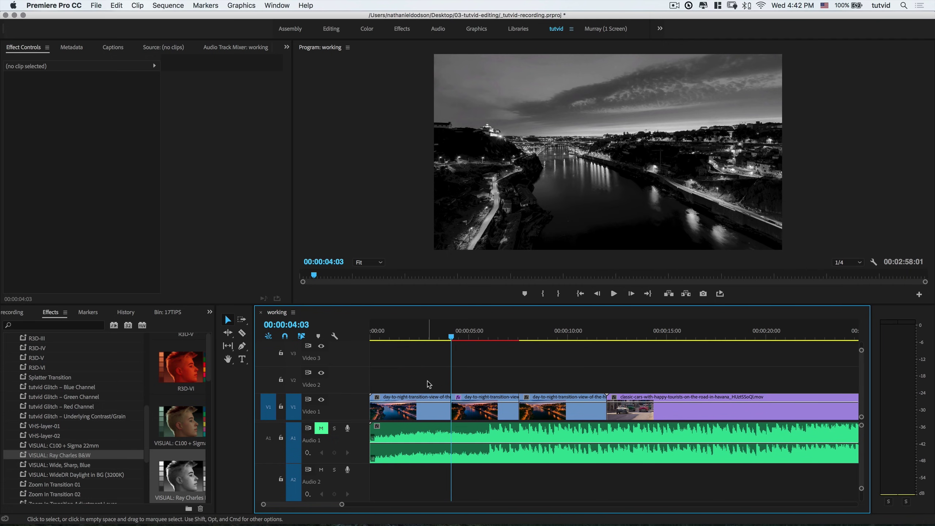
pyautogui.moveTo(512, 389); pyautogui.dragTo(527, 424)
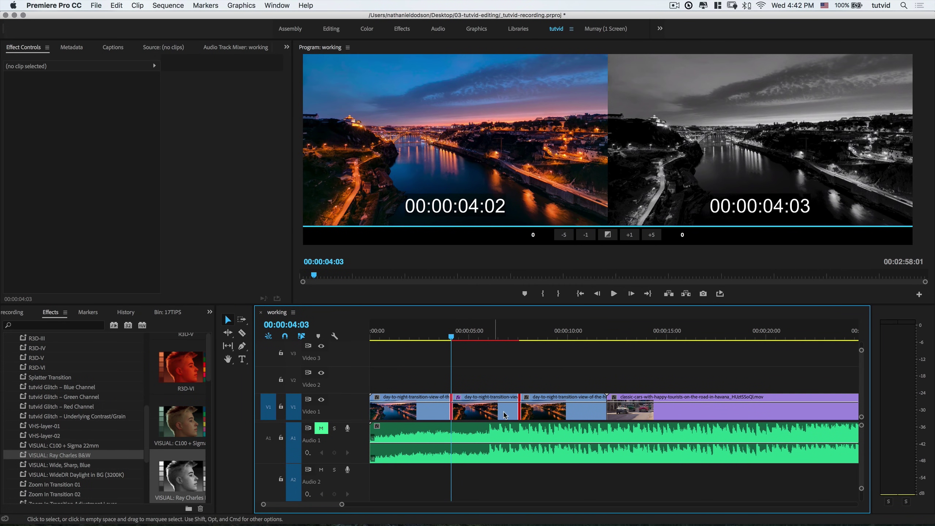
pyautogui.hotkey('alt', 'Left')
pyautogui.hotkey('alt', 'Left')
pyautogui.hotkey('alt', 'Left')
pyautogui.hotkey('alt', 'Left')
pyautogui.hotkey('alt', 'Left')
pyautogui.hotkey('alt', 'shift', 'Left')
pyautogui.hotkey('alt', 'shift', 'Left')
pyautogui.hotkey('alt', 'shift', 'Left')
pyautogui.hotkey('alt', 'shift', 'Left')
pyautogui.hotkey('alt', 'shift', 'Left')
pyautogui.hotkey('alt', 'shift', 'Left')
pyautogui.hotkey('alt', 'shift', 'Left')
pyautogui.hotkey('alt', 'shift', 'Left')
pyautogui.hotkey('alt', 'shift', 'Left')
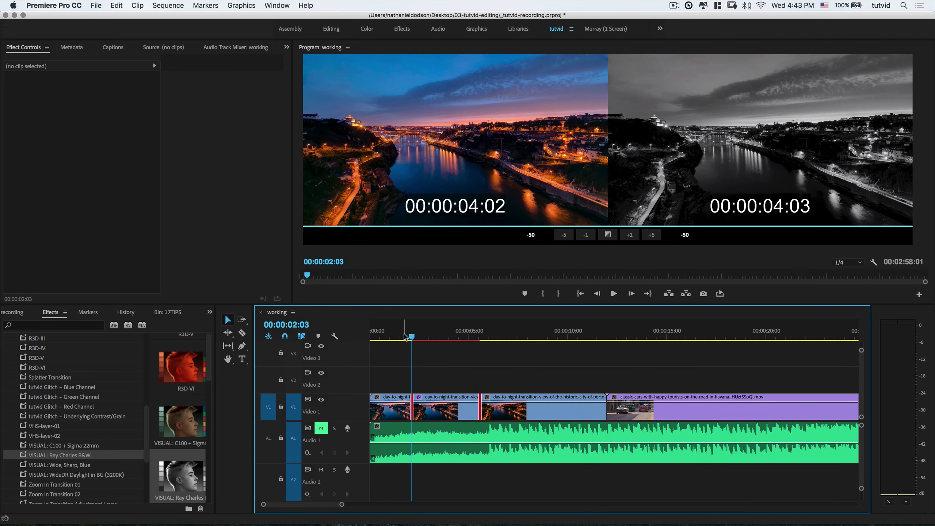
pyautogui.moveTo(412, 337); pyautogui.dragTo(469, 377)
pyautogui.press('Home')
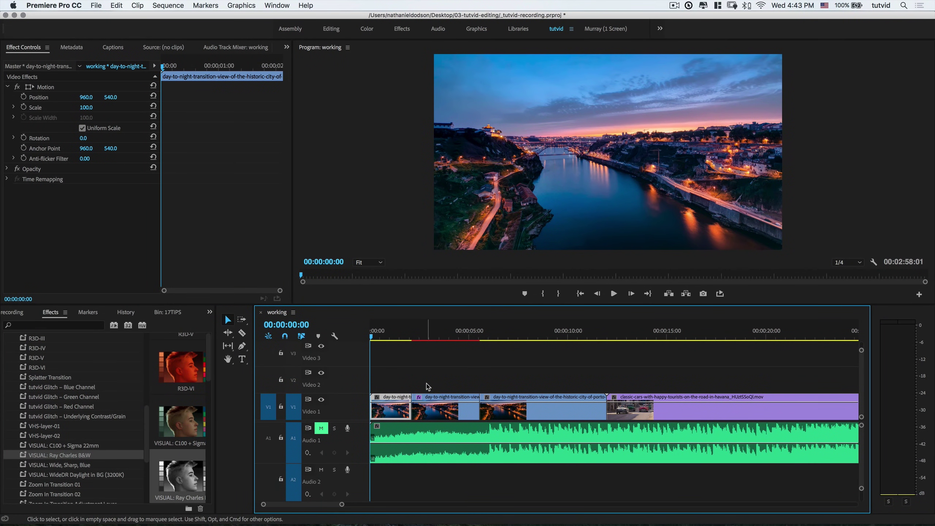
pyautogui.press('space')
# Remove the two cuts around the black-and-white segment to rejoin the day-to-night clip, and check it from the sequence start.
pyautogui.moveTo(391, 373); pyautogui.dragTo(509, 408)
pyautogui.press('Delete')
pyautogui.moveTo(413, 335); pyautogui.dragTo(450, 364)
pyautogui.press('Home')
# Place the playhead at 00:01:31:07 over the girl-starting-to-ride-vintage-bike clip.
pyautogui.hscroll(15, 541, 397)
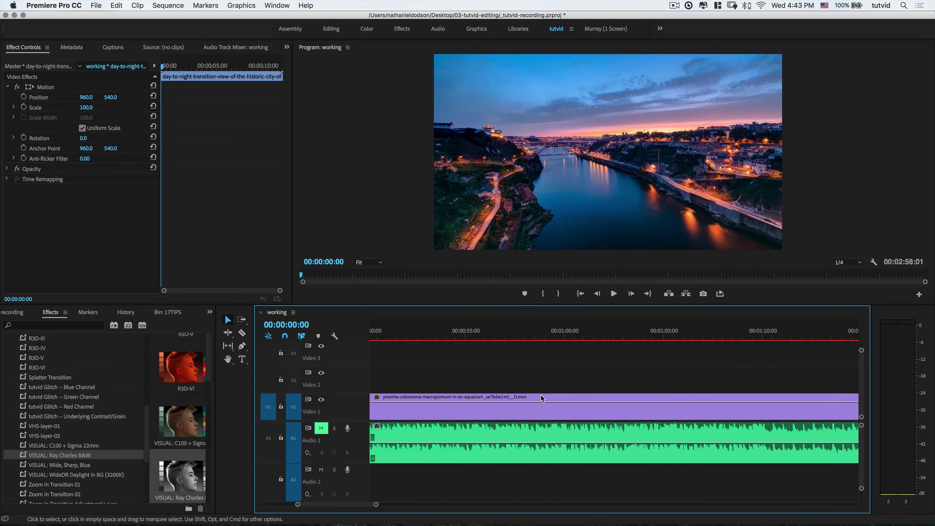
pyautogui.hscroll(-3, 541, 397)
pyautogui.click(555, 334)
pyautogui.moveTo(555, 336); pyautogui.dragTo(572, 343)
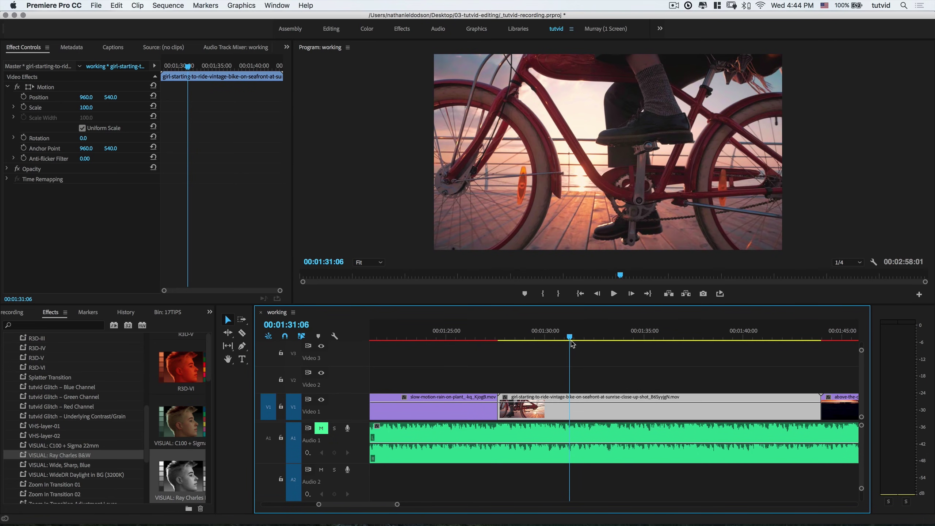
pyautogui.press('Right')
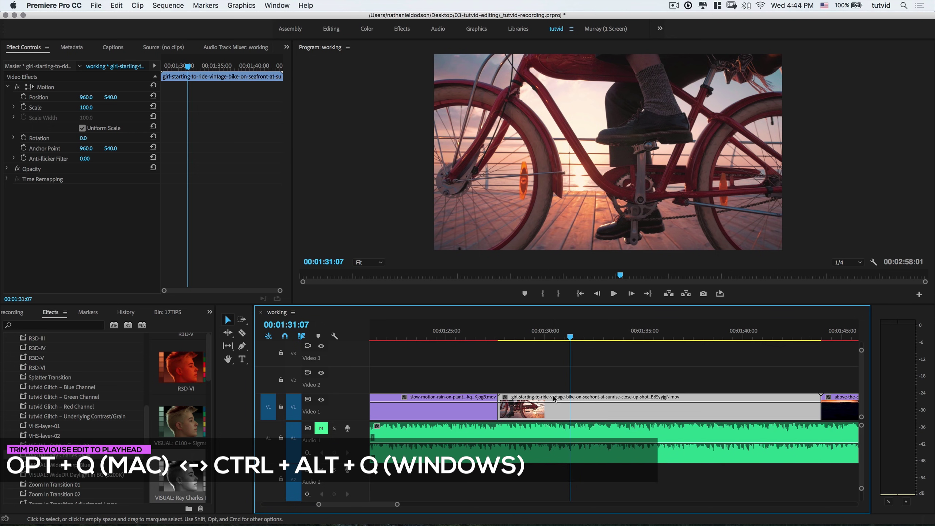
# Lock the Audio 1 track and try trimming the vintage-bike clip's start to the playhead, undoing the trim.
pyautogui.hotkey('alt', 'q')
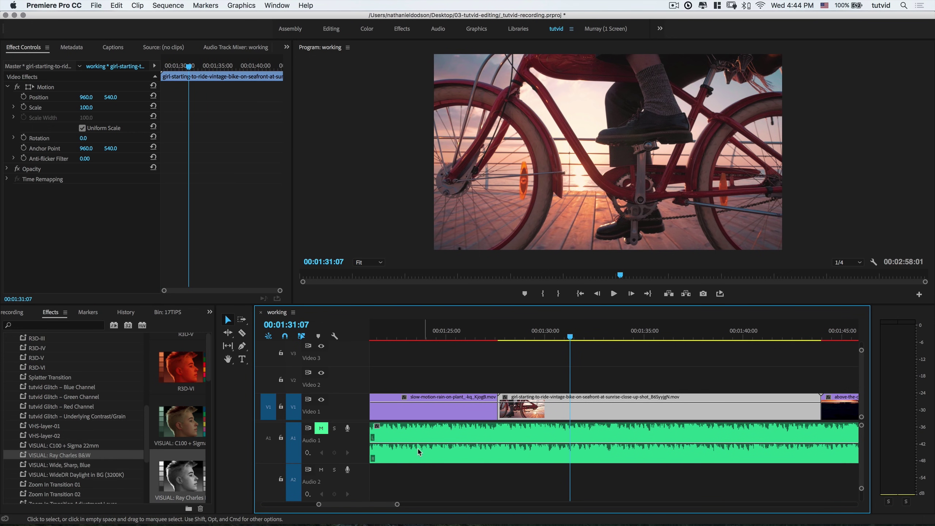
pyautogui.click(281, 438)
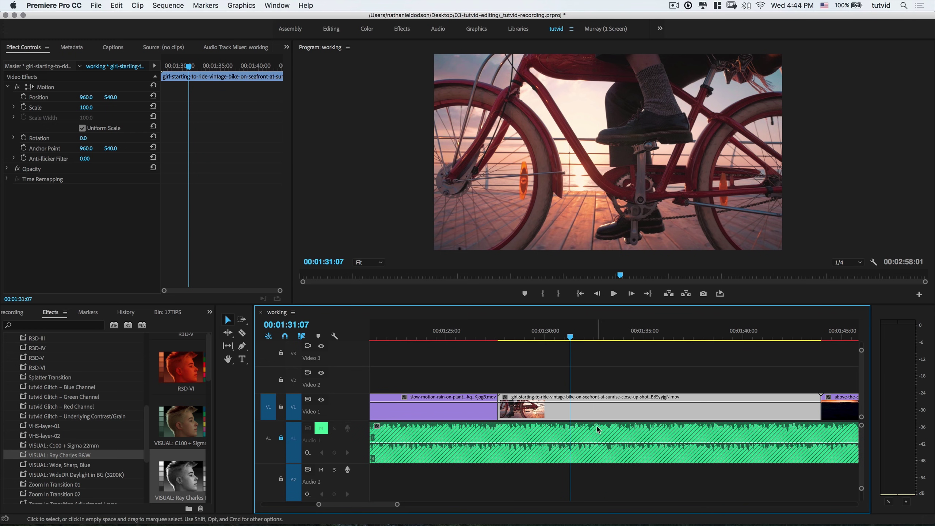
pyautogui.hotkey('alt', 'q')
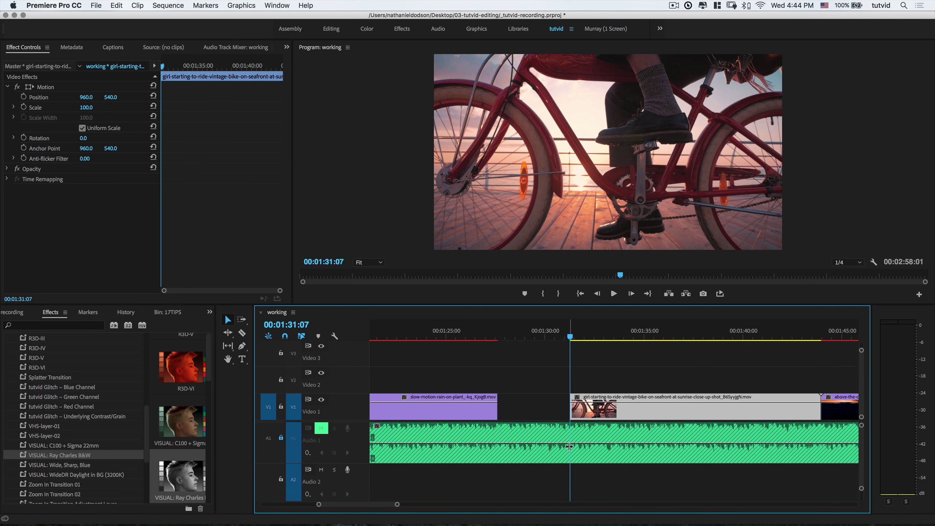
pyautogui.press('super+z')
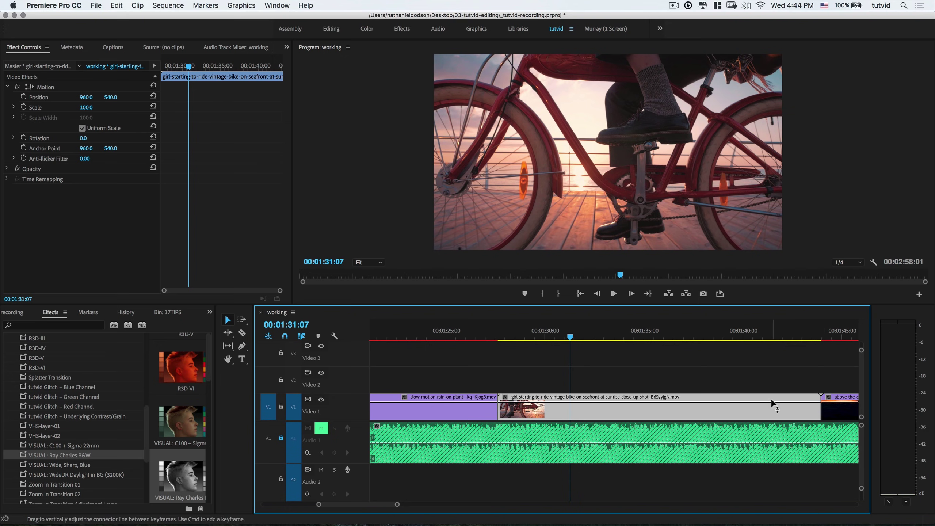
# Trim the end of the vintage-bike clip to the playhead at 00:01:31:07, leaving a gap after it.
pyautogui.hotkey('alt', 'w')
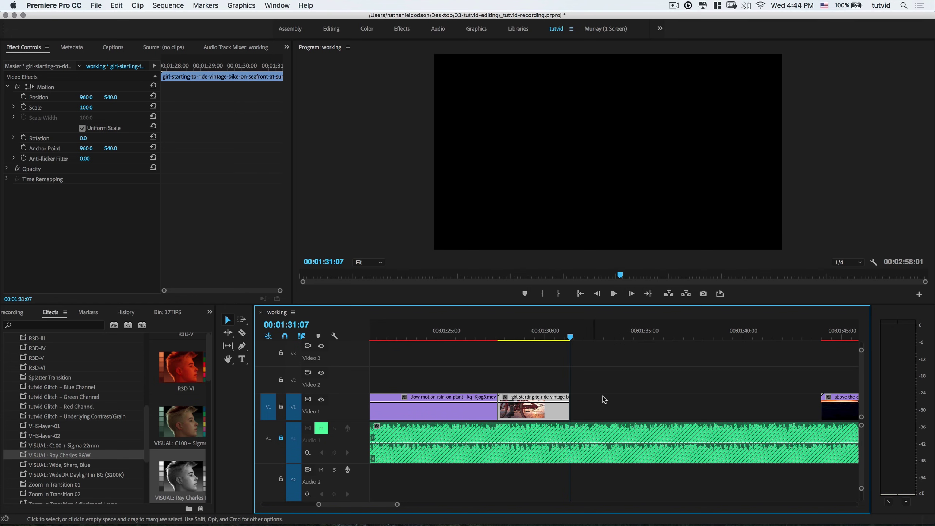
# Undo the vintage-bike clip's end trim, and try trimming its end to the playhead at 00:01:31:07 once more before undoing that too.
pyautogui.press('super+z')
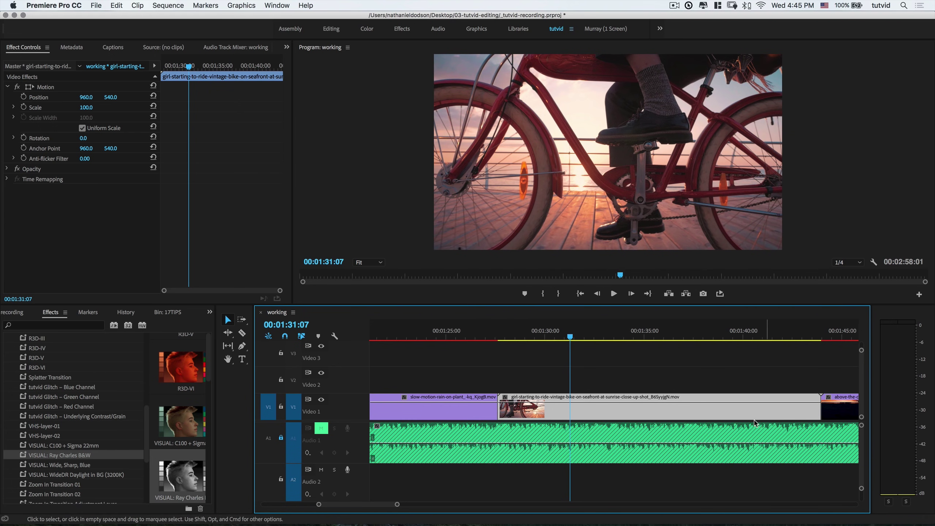
pyautogui.hotkey('alt', 'w')
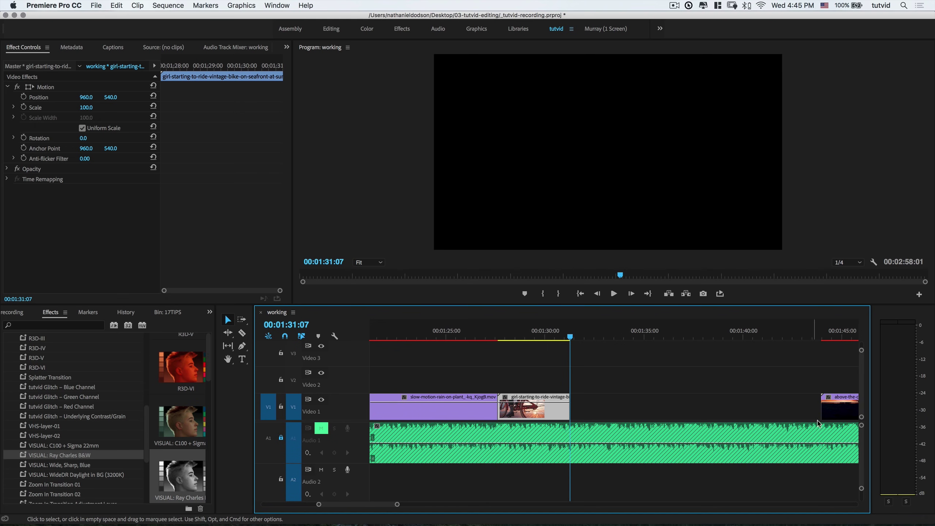
pyautogui.press('super+z')
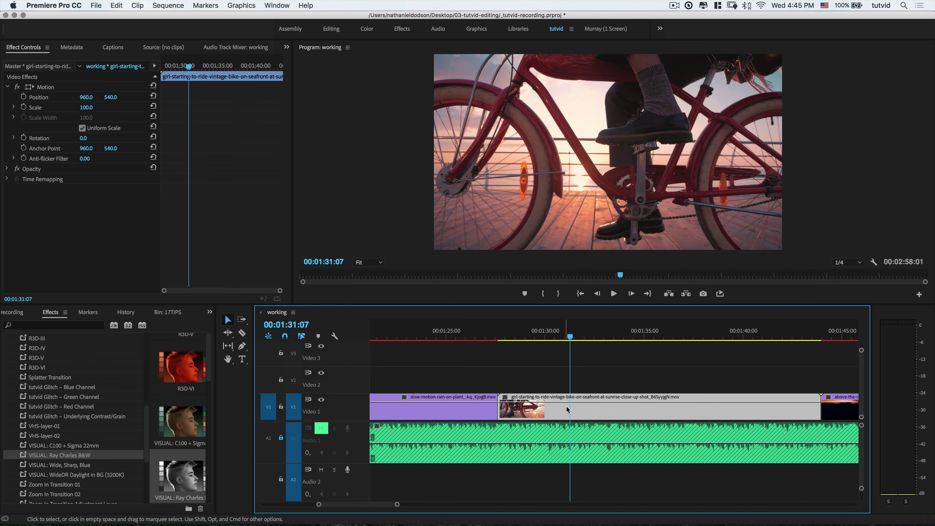
# Try ripple trimming the vintage-bike clip's start to the playhead, and its end to the playhead at 00:01:31:08, undoing each trim.
pyautogui.press('q')
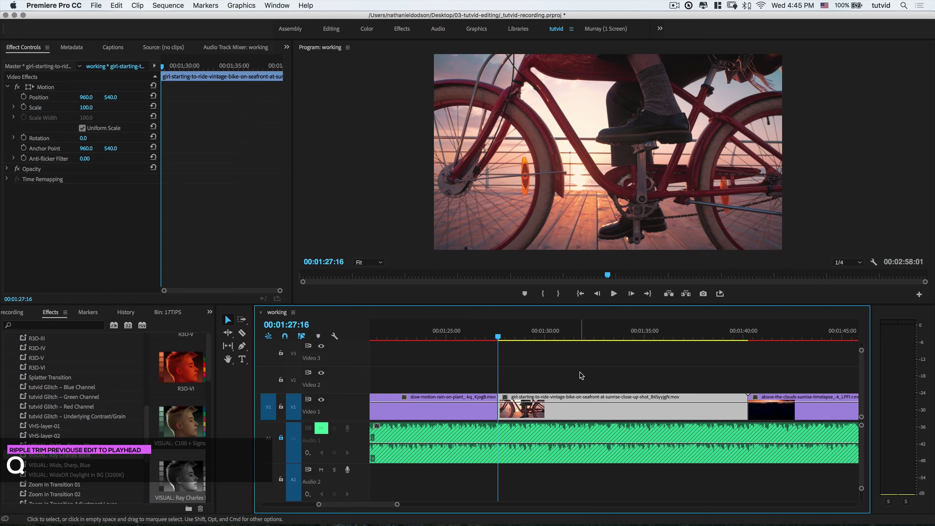
pyautogui.press('super+z')
pyautogui.click(558, 335)
pyautogui.moveTo(560, 336); pyautogui.dragTo(571, 337)
pyautogui.press('w')
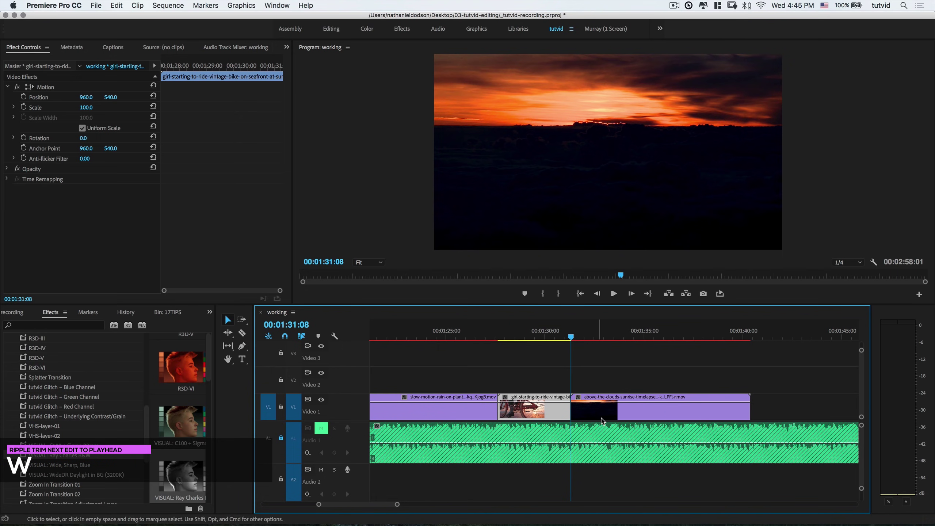
pyautogui.press('super+z')
# Place the playhead at 00:01:31:18 and apply the VISUAL: Ray Charles B&W preset to the vintage-bike clip.
pyautogui.click(541, 336)
pyautogui.moveTo(541, 335); pyautogui.dragTo(579, 336)
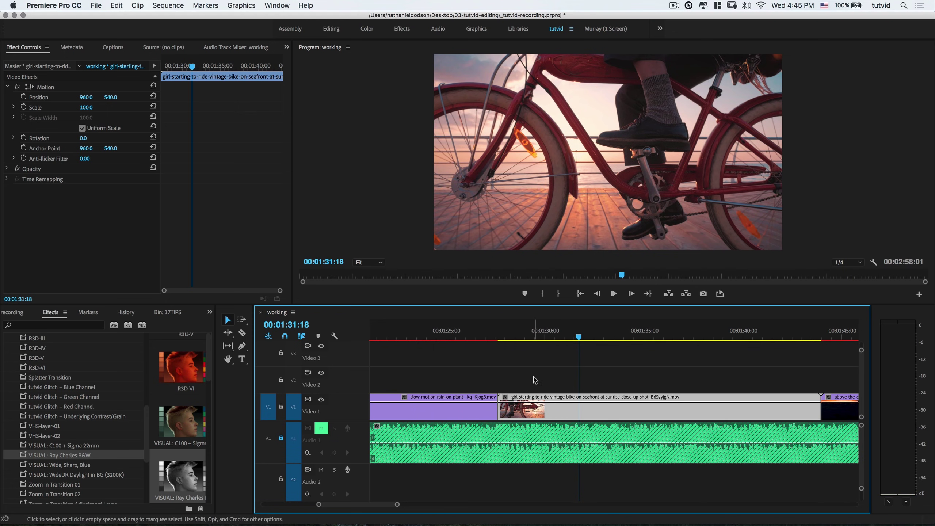
pyautogui.press('-')
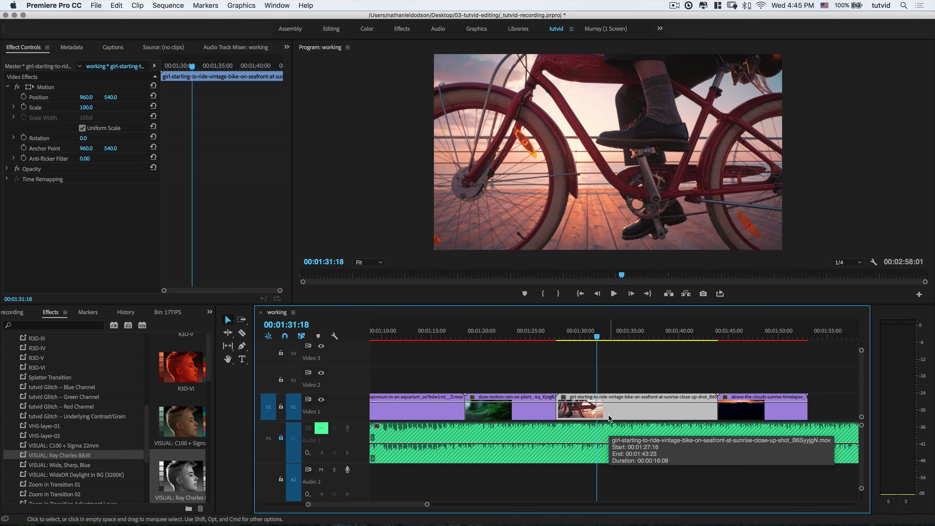
pyautogui.click(683, 376)
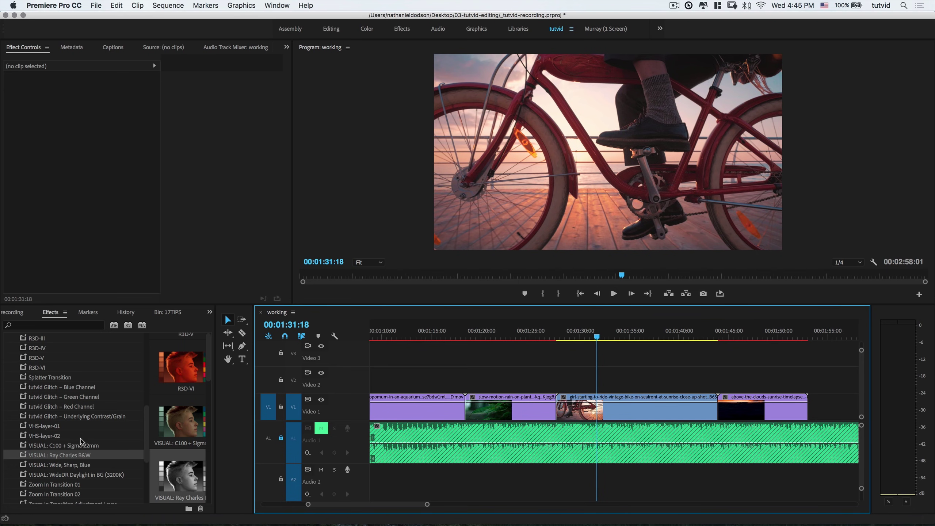
pyautogui.moveTo(68, 455); pyautogui.dragTo(617, 410)
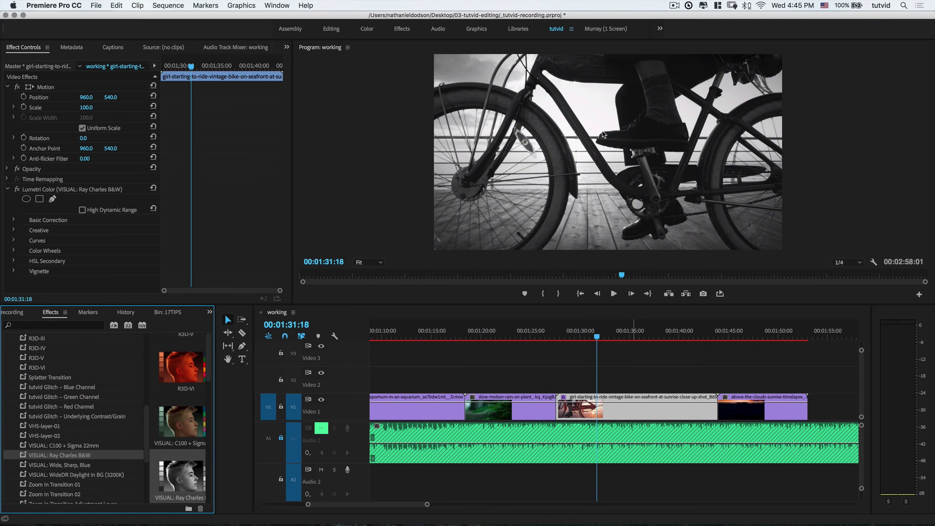
# Preview the black-and-white vintage-bike clip up to 00:01:35:10 and copy the clip.
pyautogui.moveTo(609, 337); pyautogui.dragTo(602, 356)
pyautogui.press('-')
pyautogui.press('-')
pyautogui.press('-')
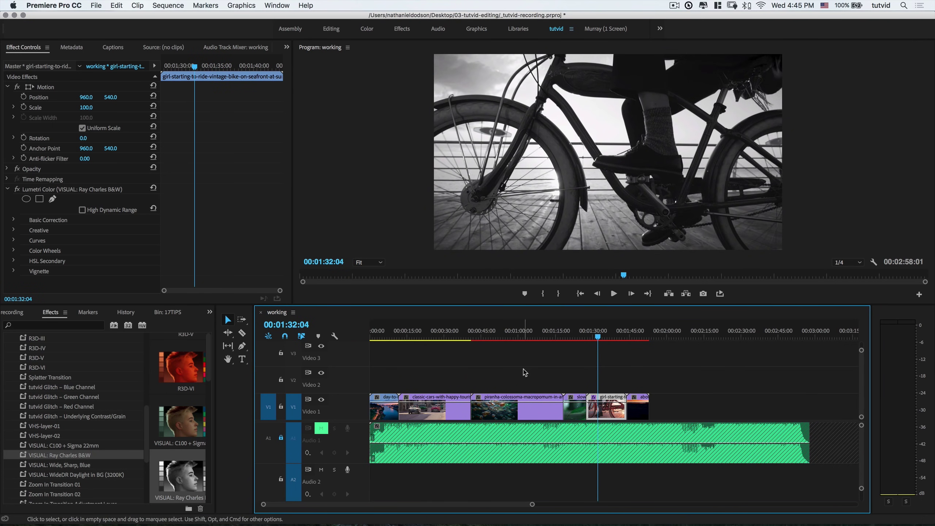
pyautogui.press('=')
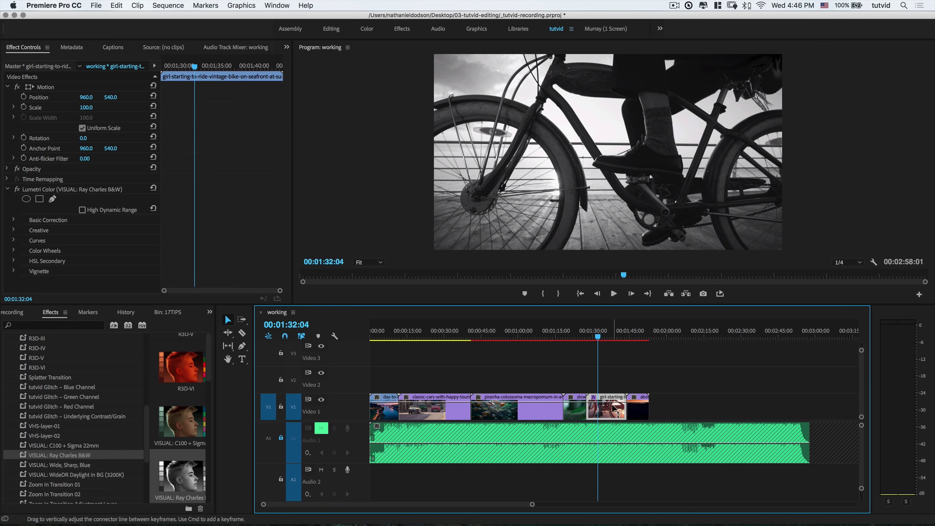
pyautogui.click(602, 337)
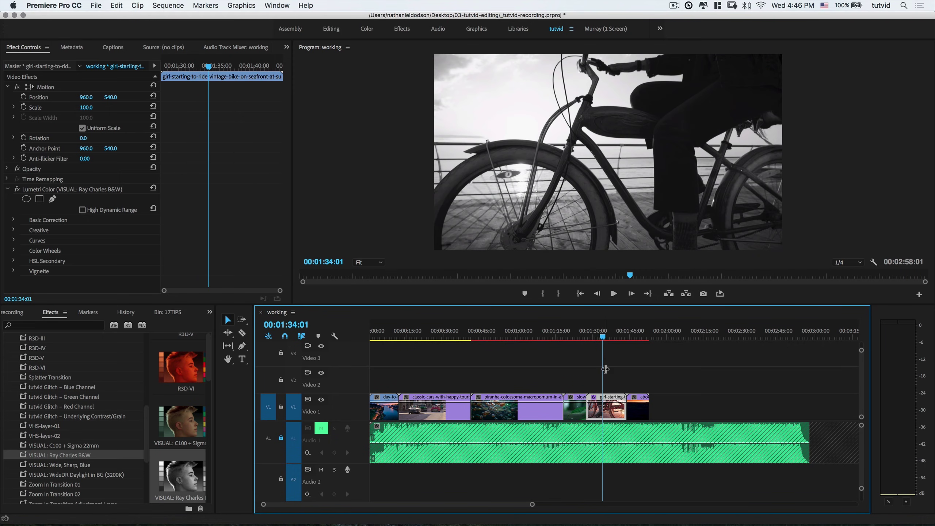
pyautogui.press('space')
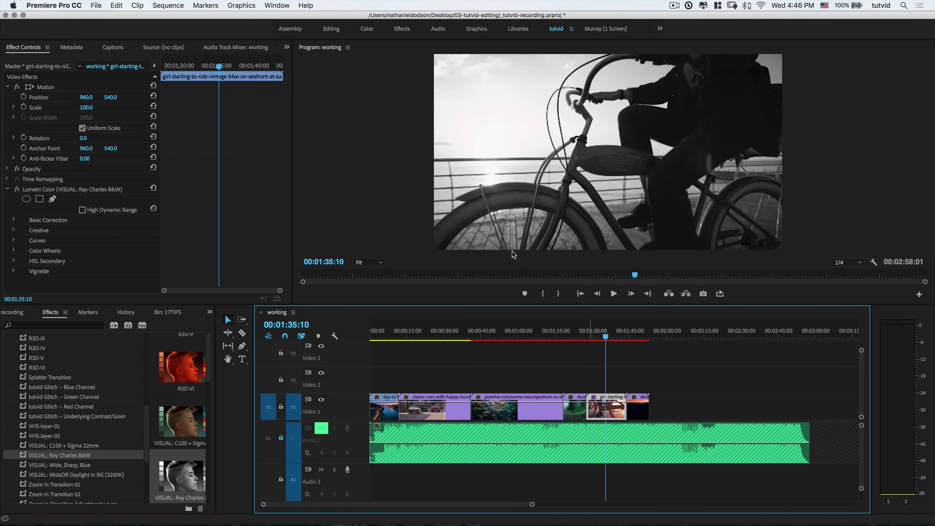
pyautogui.click(116, 5)
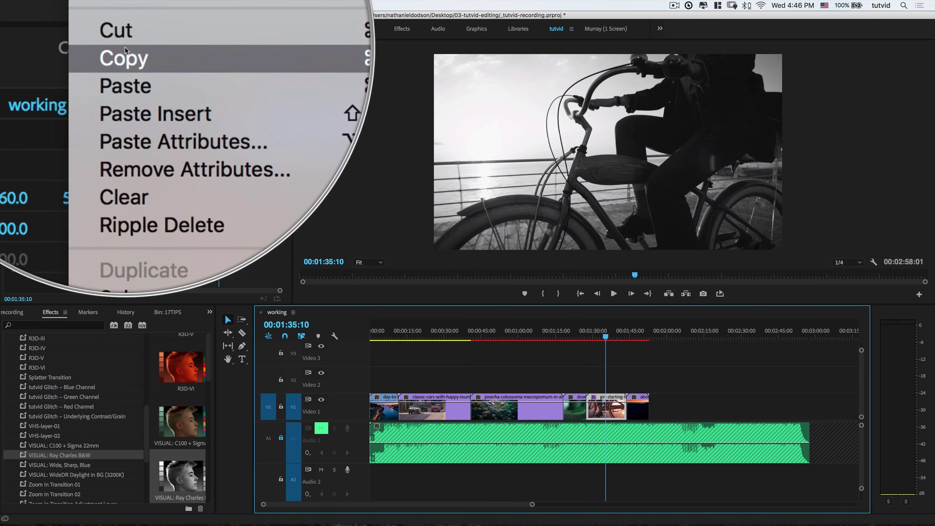
pyautogui.click(124, 50)
# Paste the copied clip's attributes, including Lumetri Color (VISUAL: Ray Charles B&W), onto the classic-cars clip at 00:00:28:13.
pyautogui.moveTo(519, 336); pyautogui.dragTo(440, 336)
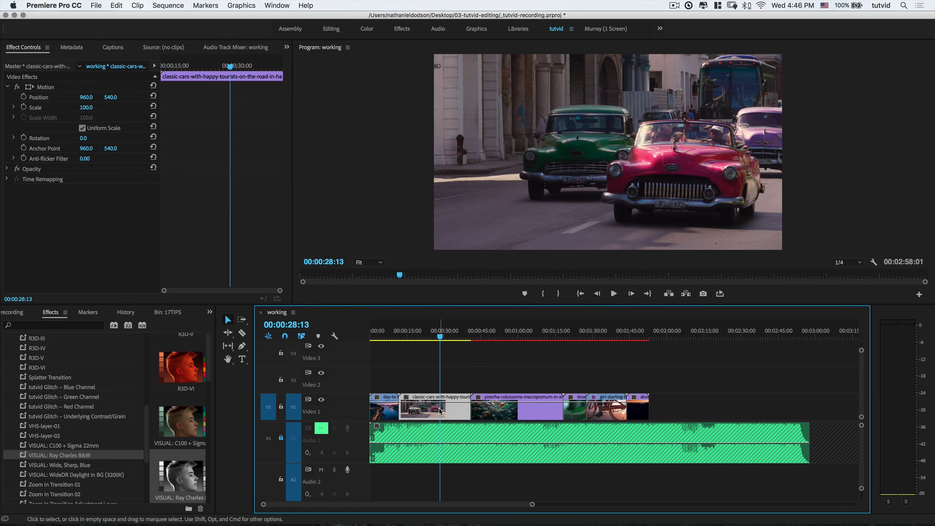
pyautogui.click(117, 5)
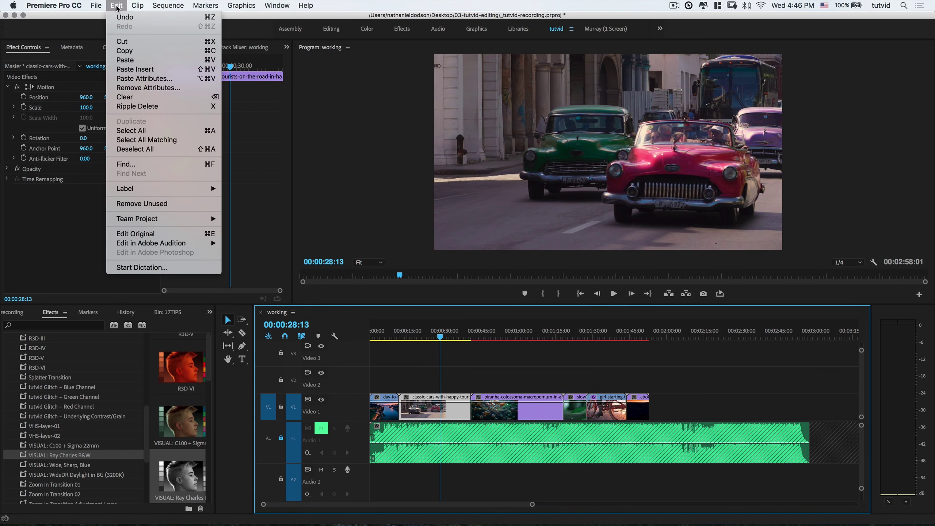
pyautogui.click(147, 79)
pyautogui.moveTo(477, 104); pyautogui.dragTo(286, 108)
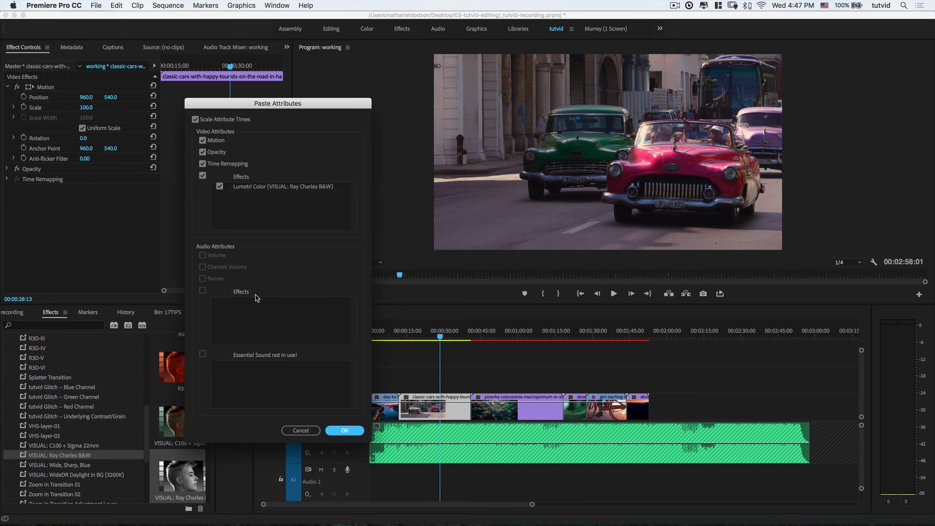
pyautogui.click(219, 187)
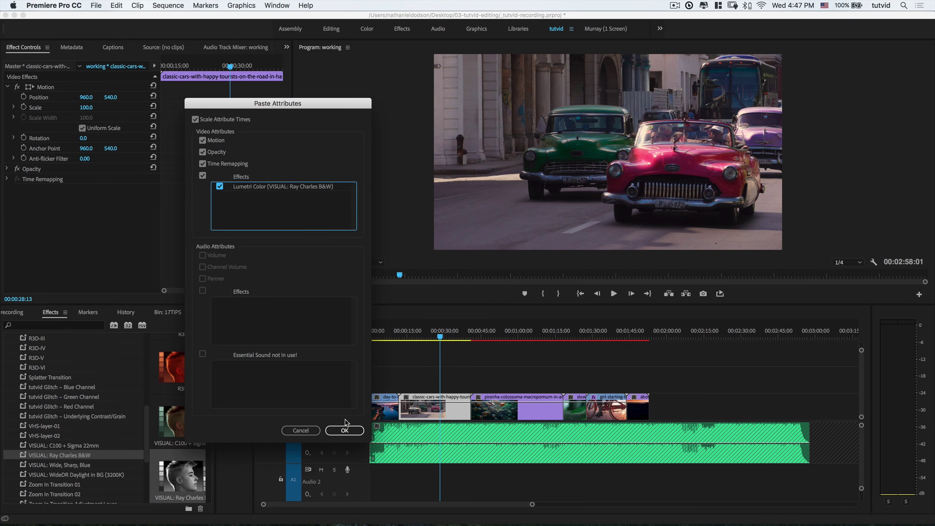
pyautogui.click(343, 430)
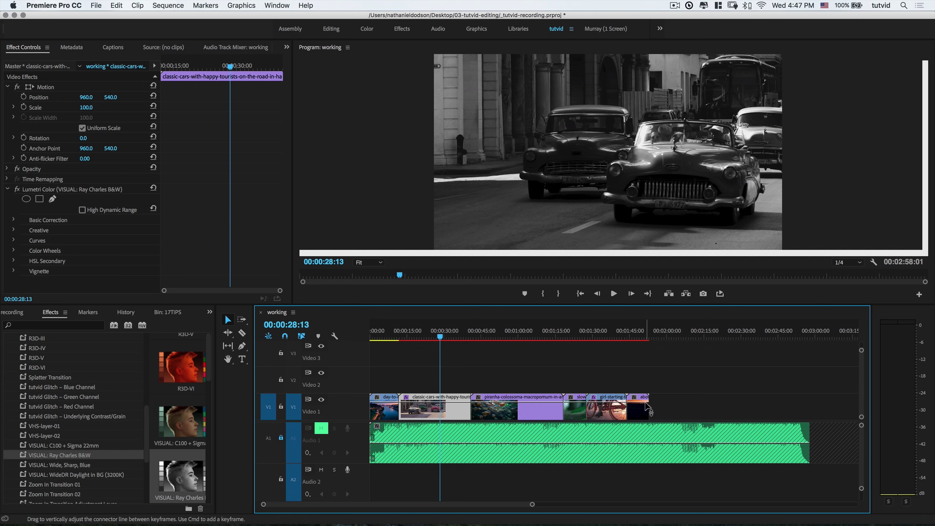
# Collapse the Lumetri Color effect's settings and apply the VHS-layer-02 preset to the classic-cars clip.
pyautogui.click(33, 190)
pyautogui.rightClick(53, 192)
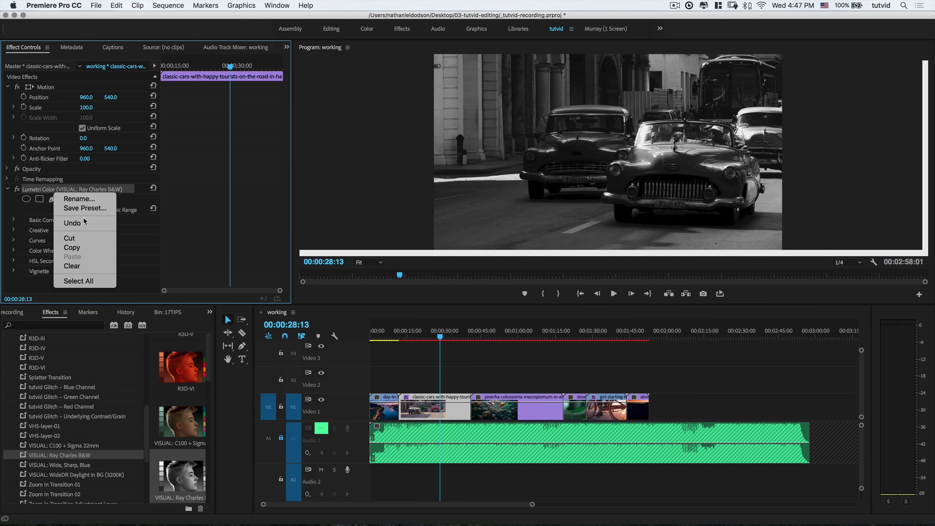
pyautogui.click(95, 268)
pyautogui.click(7, 189)
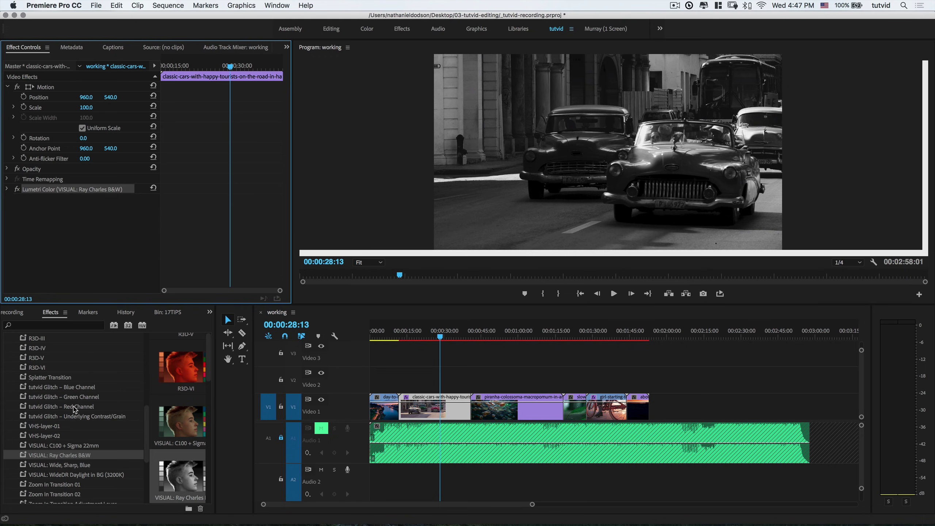
pyautogui.moveTo(52, 435); pyautogui.dragTo(427, 405)
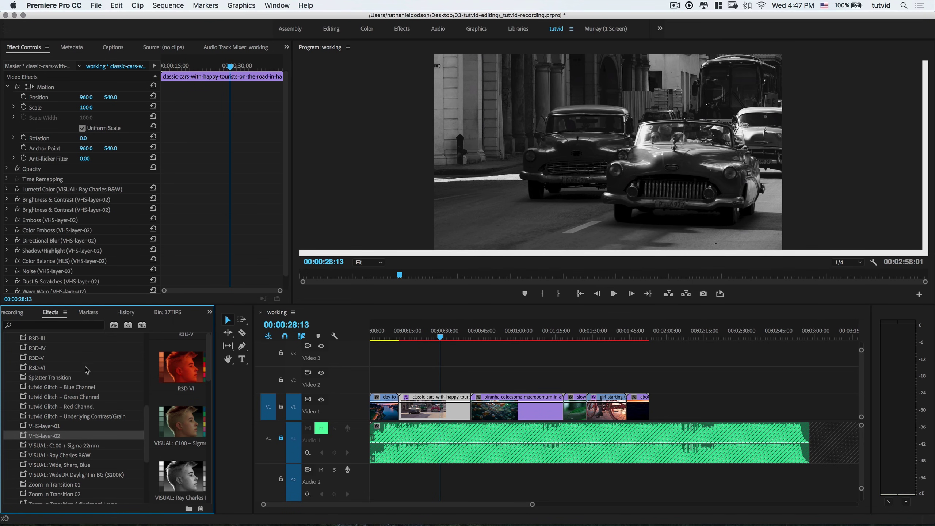
pyautogui.scroll(-1, 64, 230)
pyautogui.scroll(1, 64, 230)
pyautogui.scroll(-1, 64, 230)
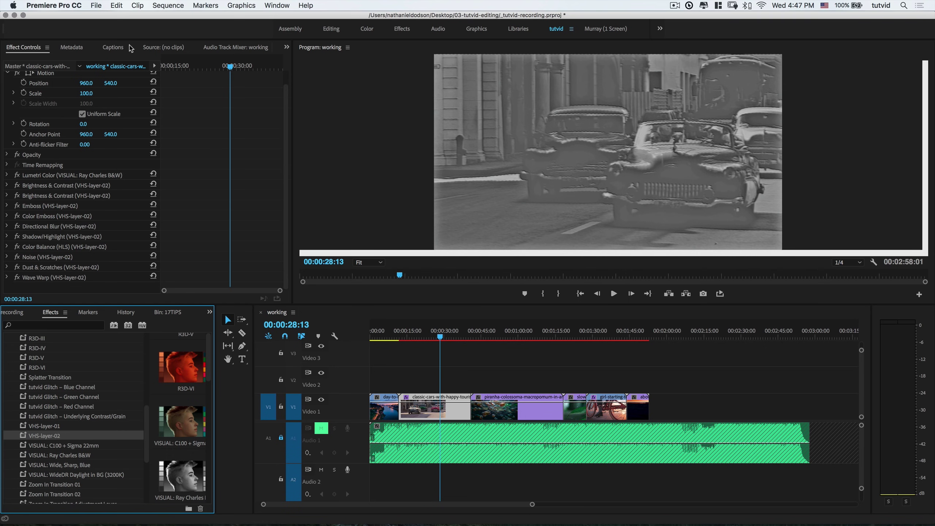
# Remove all added effects from the classic-cars clip with Remove Attributes, leaving Motion, Opacity and Time Remapping out of the removal.
pyautogui.click(117, 5)
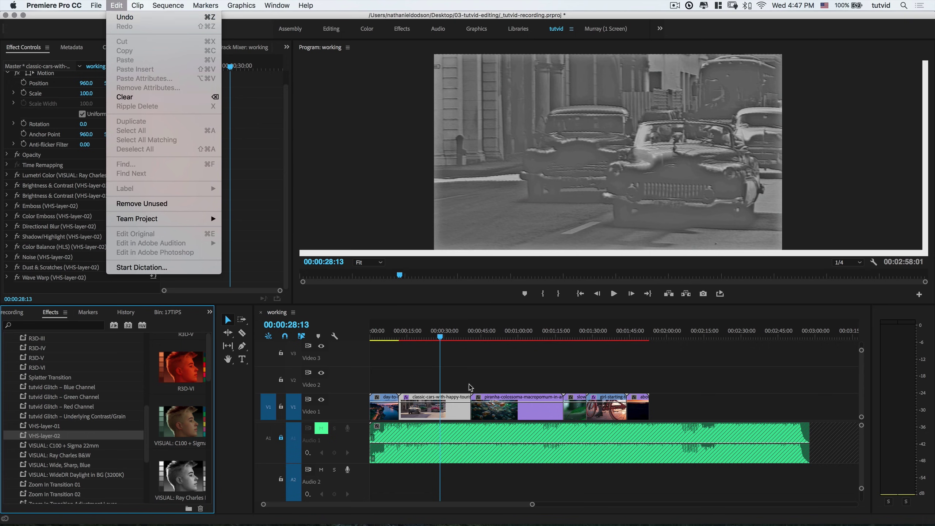
pyautogui.click(505, 398)
pyautogui.click(434, 417)
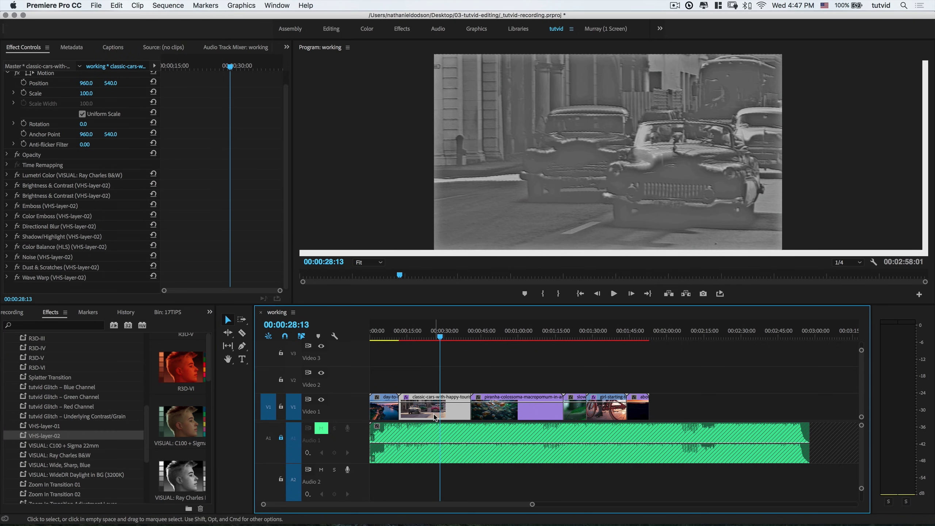
pyautogui.click(116, 5)
pyautogui.click(172, 88)
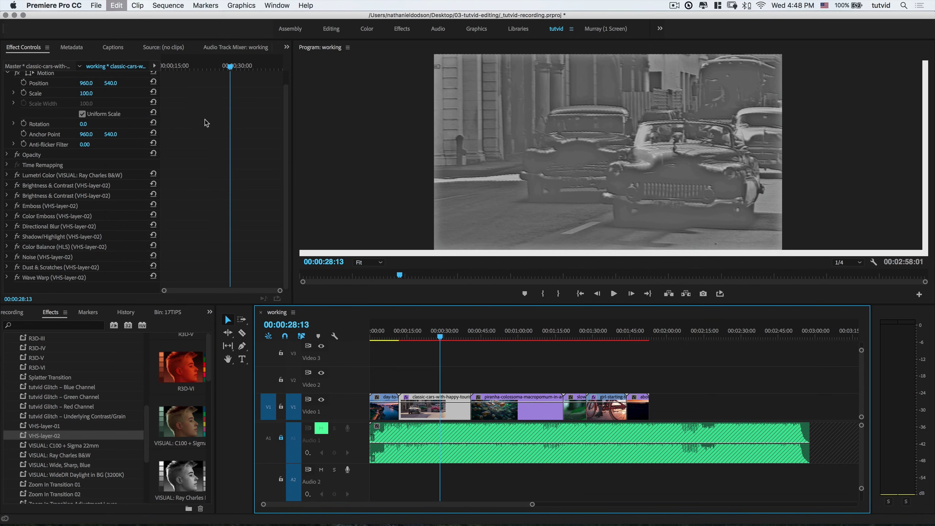
pyautogui.click(392, 164)
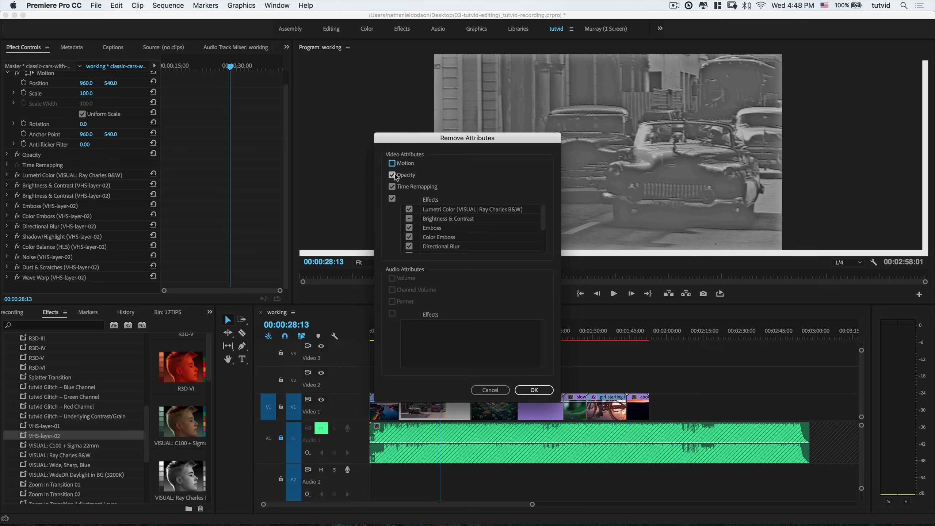
pyautogui.click(395, 187)
pyautogui.scroll(-3, 456, 237)
pyautogui.scroll(3, 456, 238)
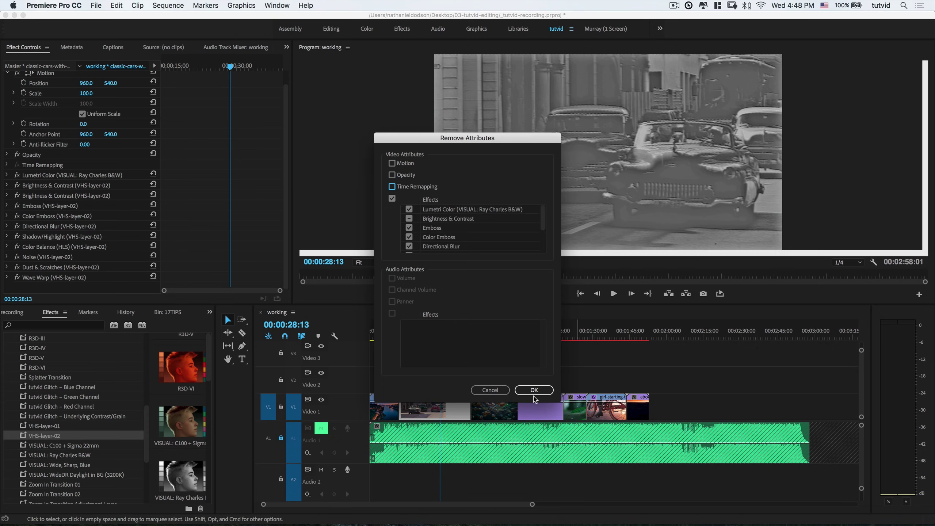
pyautogui.click(533, 391)
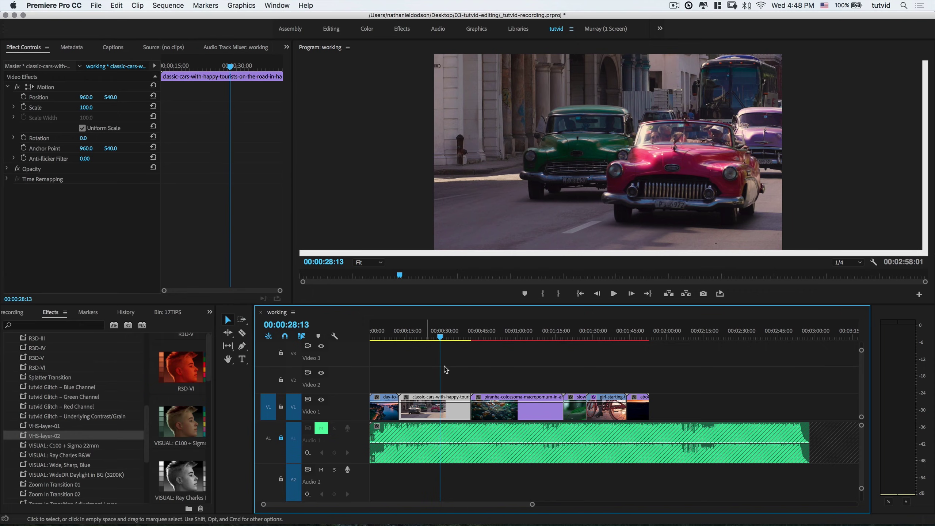
# Remove all video attributes, including the Lumetri Color effect, from the vintage-bike clip at 00:01:37:14.
pyautogui.click(611, 334)
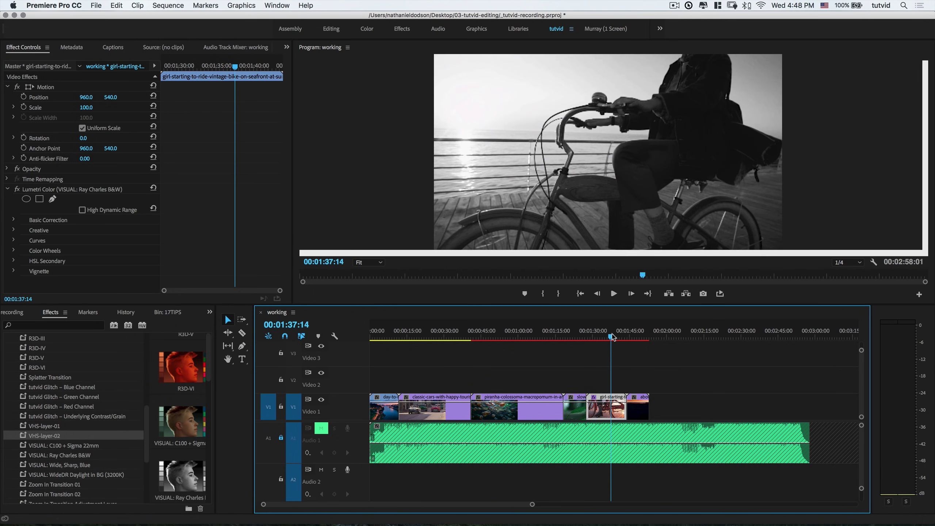
pyautogui.click(114, 5)
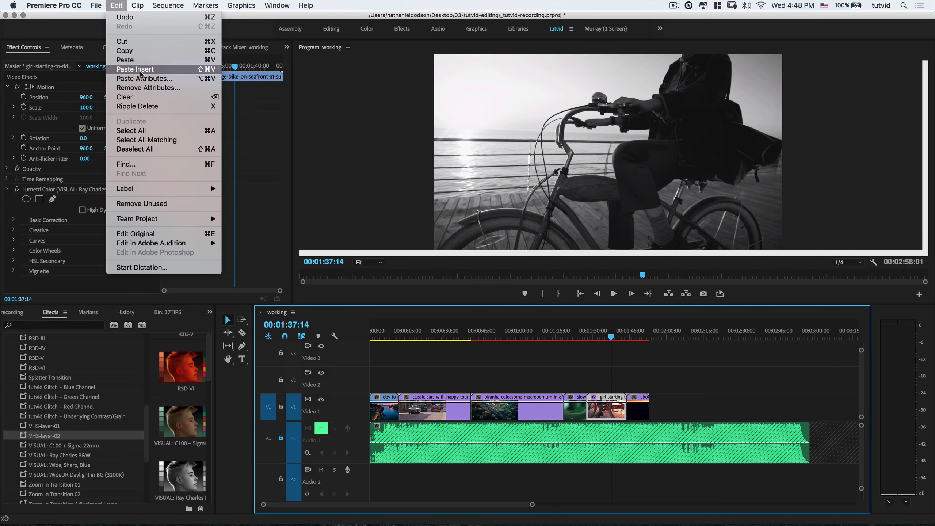
pyautogui.click(146, 89)
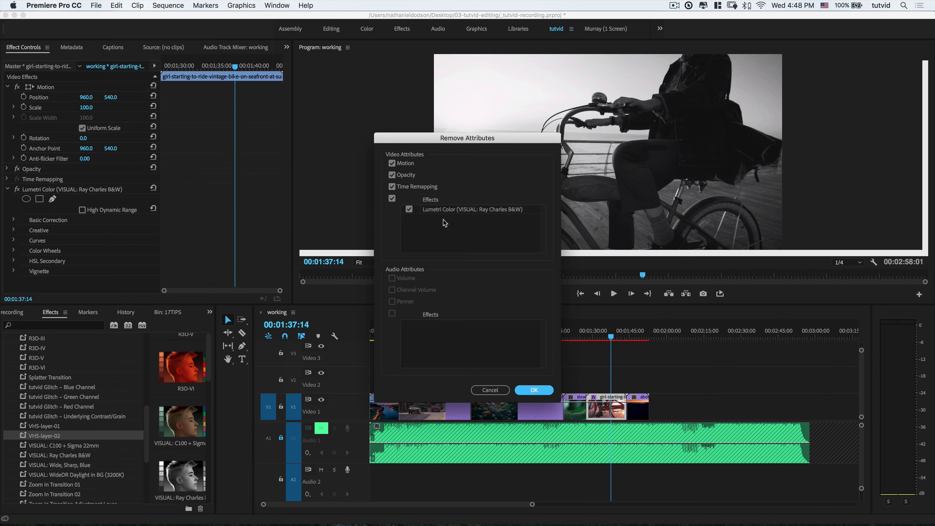
pyautogui.click(534, 390)
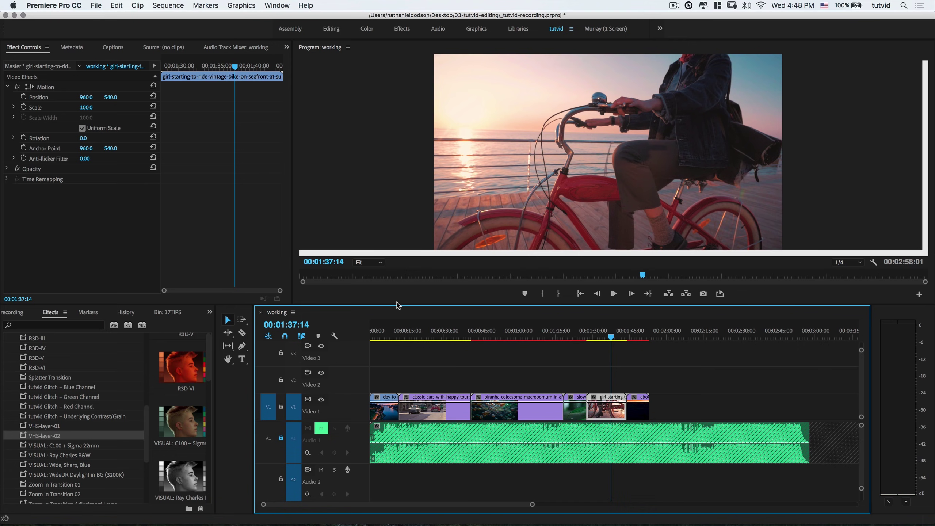
# Add a "Havana, Cuba" text graphic over the classic-cars footage at 00:00:24:05.
pyautogui.click(382, 274)
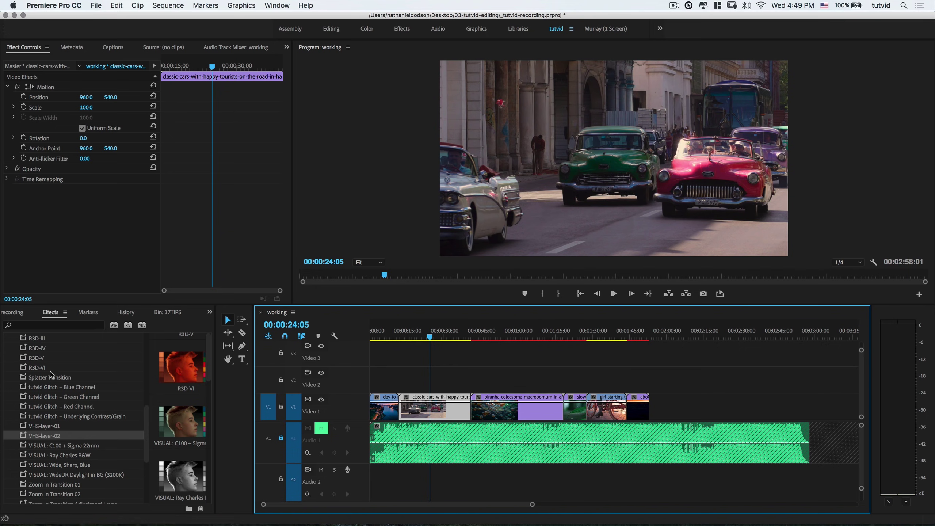
pyautogui.click(16, 315)
pyautogui.click(242, 359)
pyautogui.click(572, 169)
pyautogui.write('Havana, Cuba')
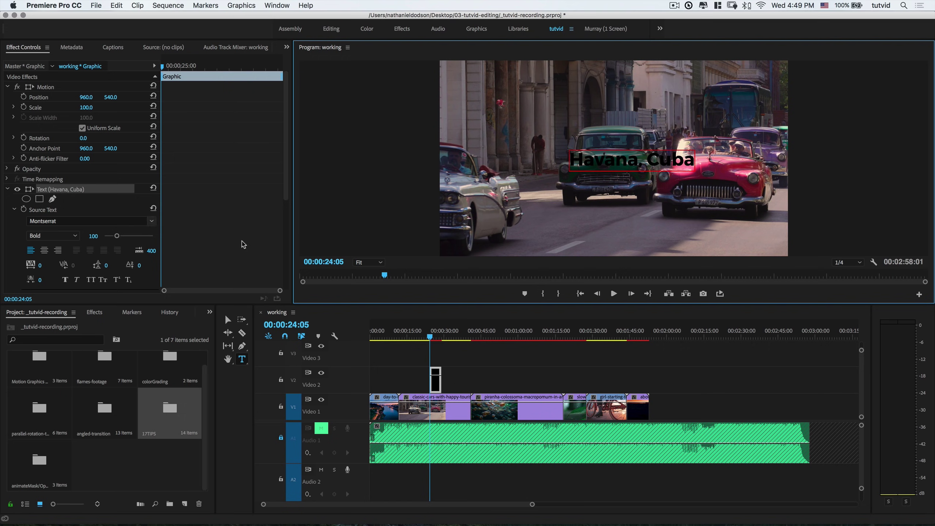
# Enlarge the "Havana, Cuba" text to font size 135 and center-align it.
pyautogui.moveTo(113, 240); pyautogui.dragTo(119, 239)
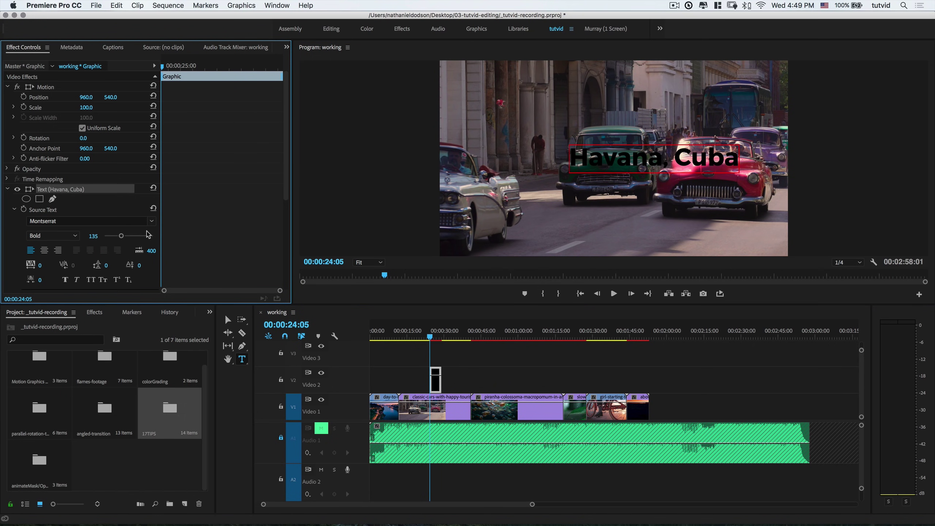
pyautogui.click(45, 251)
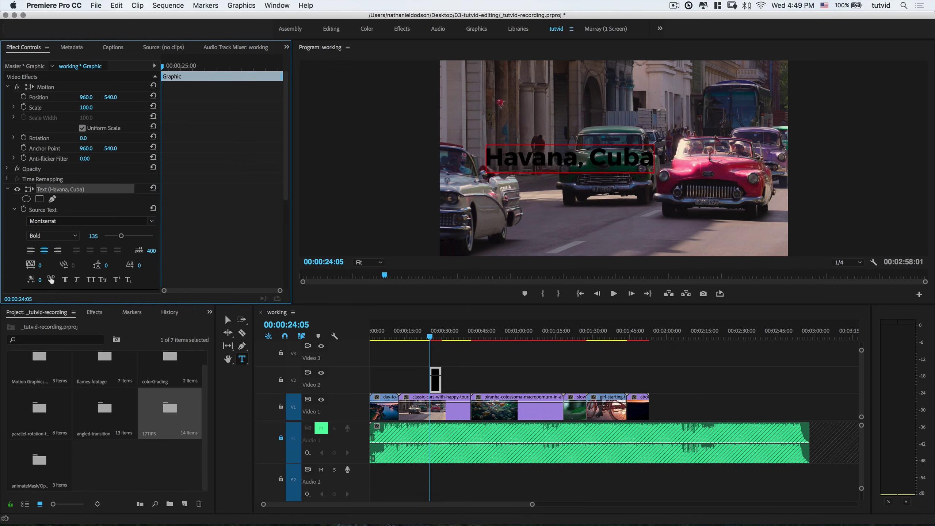
# Set the "Havana, Cuba" text's fill to white (FFFFFF) and center the text horizontally in the frame using Essential Graphics.
pyautogui.click(276, 6)
pyautogui.click(290, 180)
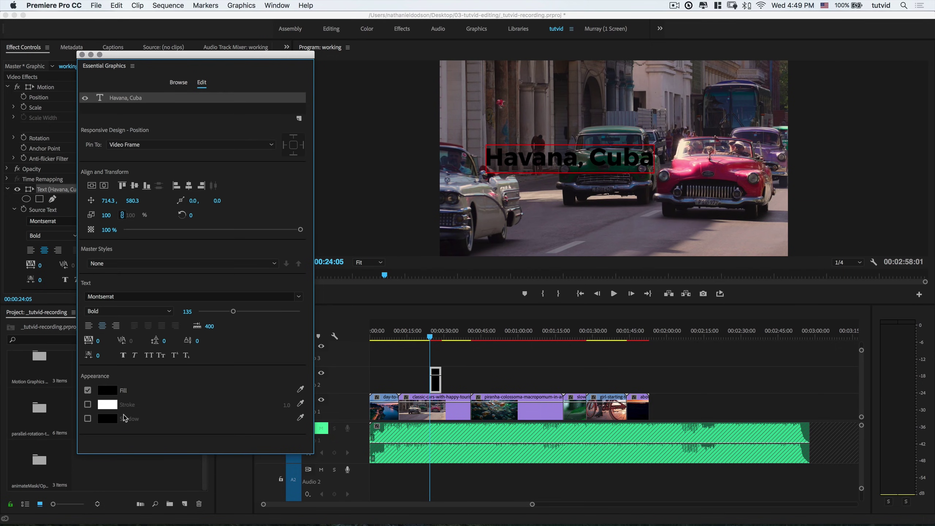
pyautogui.click(107, 404)
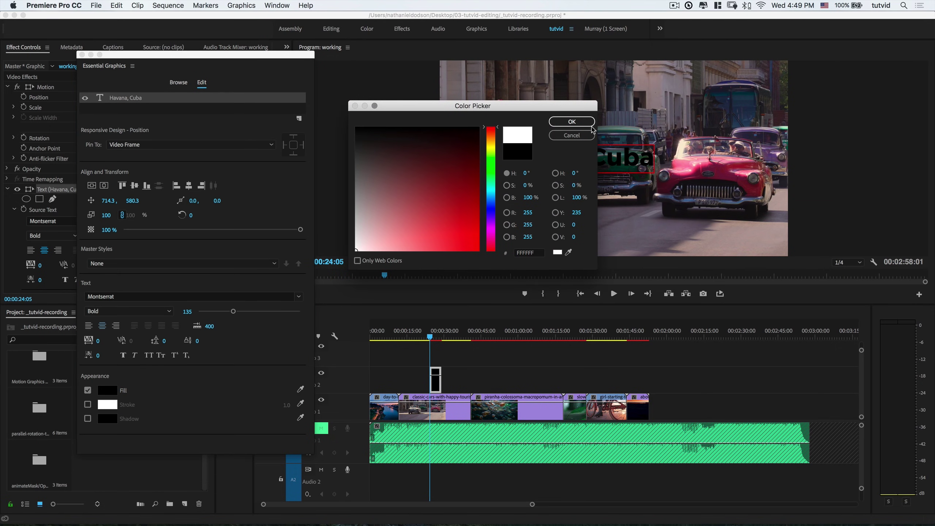
pyautogui.click(572, 122)
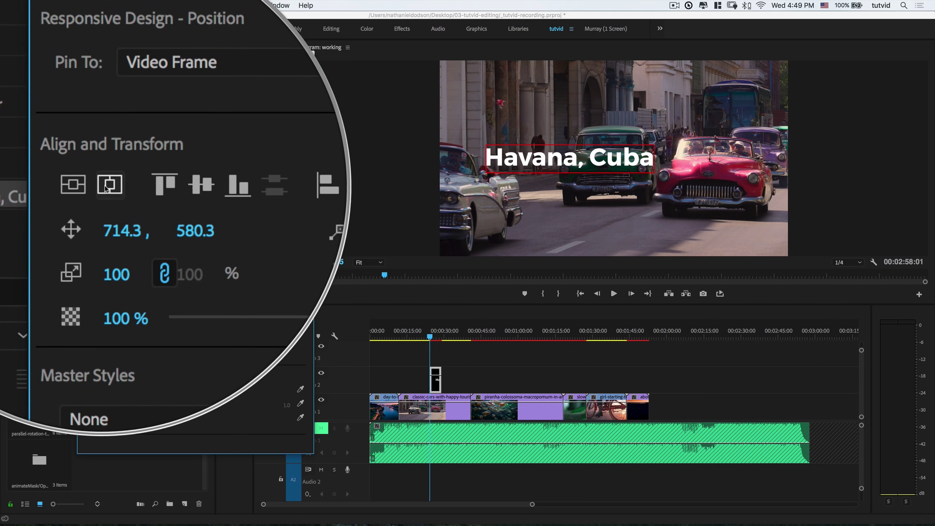
pyautogui.click(96, 185)
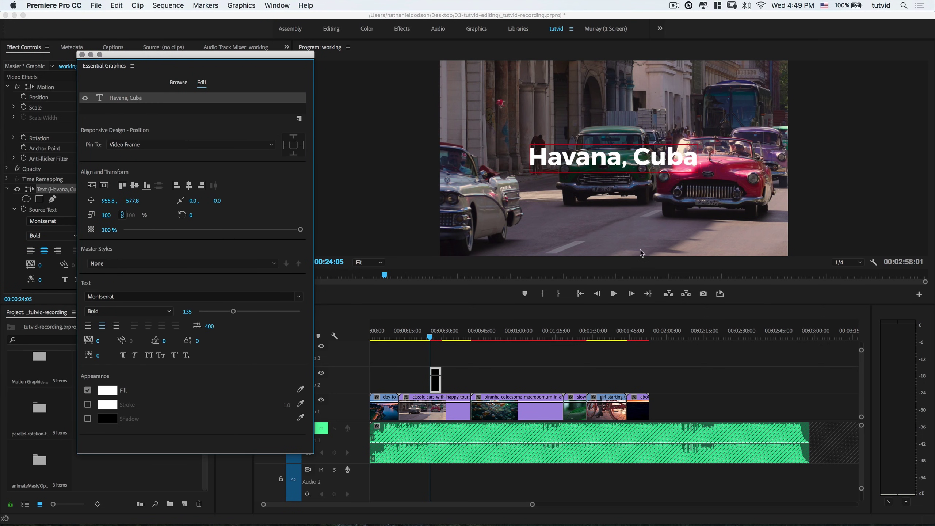
pyautogui.click(82, 55)
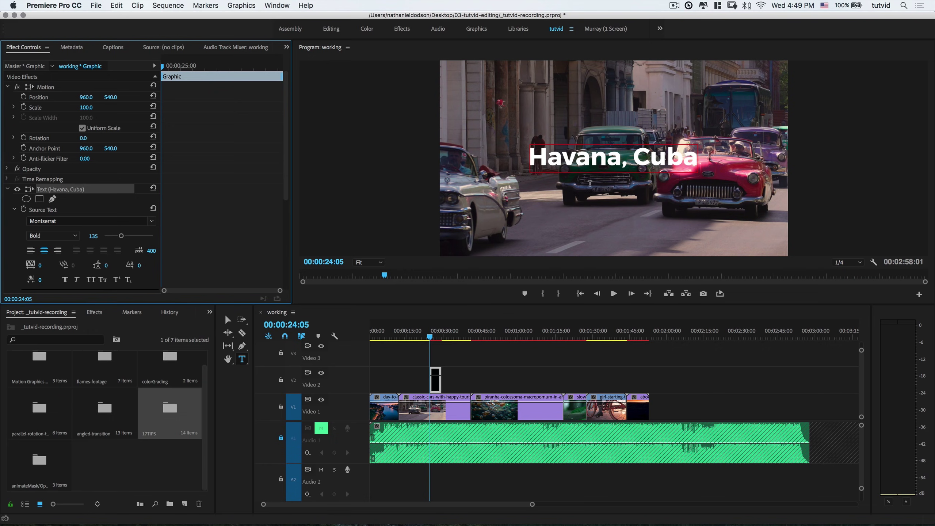
# Extend the end of the "Havana, Cuba" graphic clip on Video 2 and apply the Distort group's Transform effect to it.
pyautogui.moveTo(440, 382); pyautogui.dragTo(461, 382)
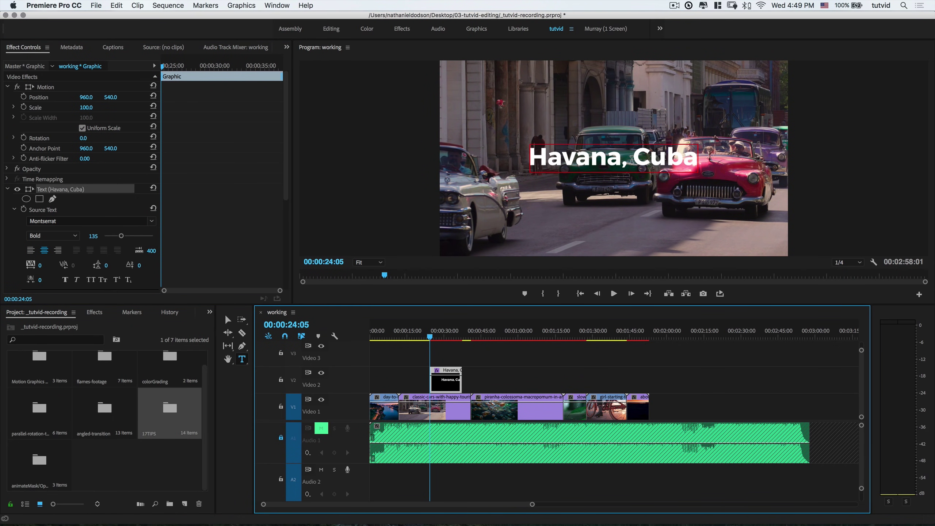
pyautogui.click(8, 188)
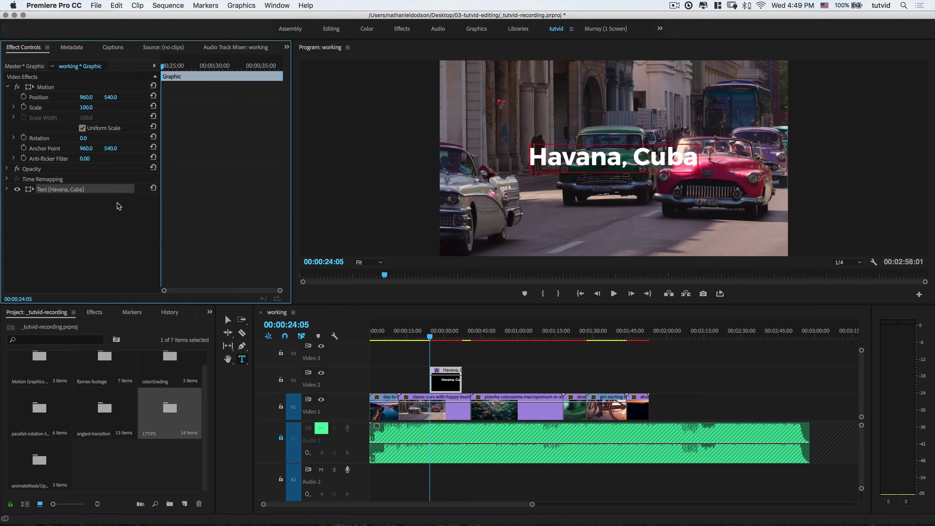
pyautogui.click(119, 206)
pyautogui.click(94, 312)
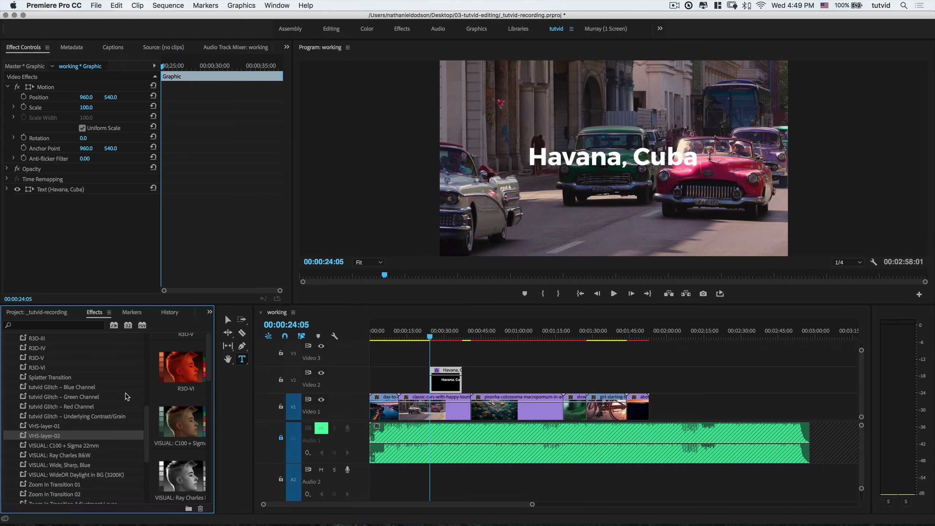
pyautogui.scroll(10, 126, 397)
pyautogui.click(7, 339)
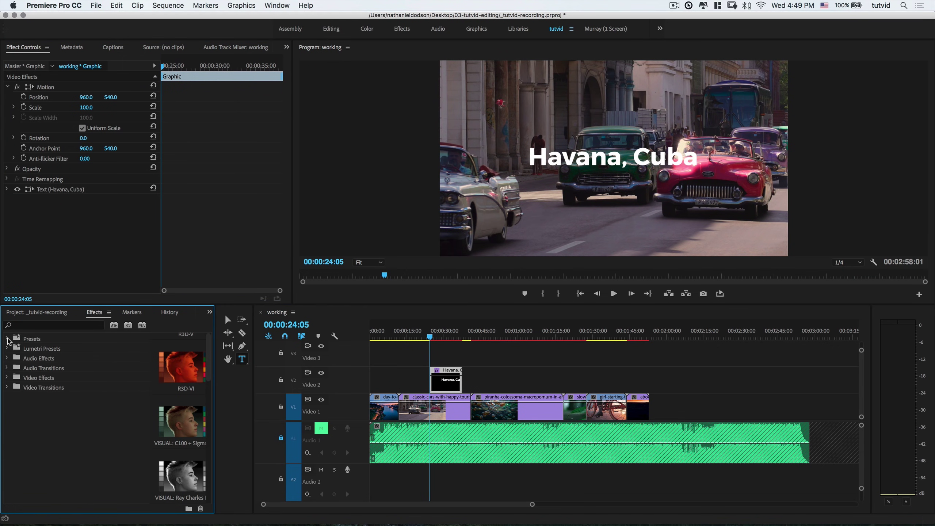
pyautogui.click(40, 326)
pyautogui.write('Transform')
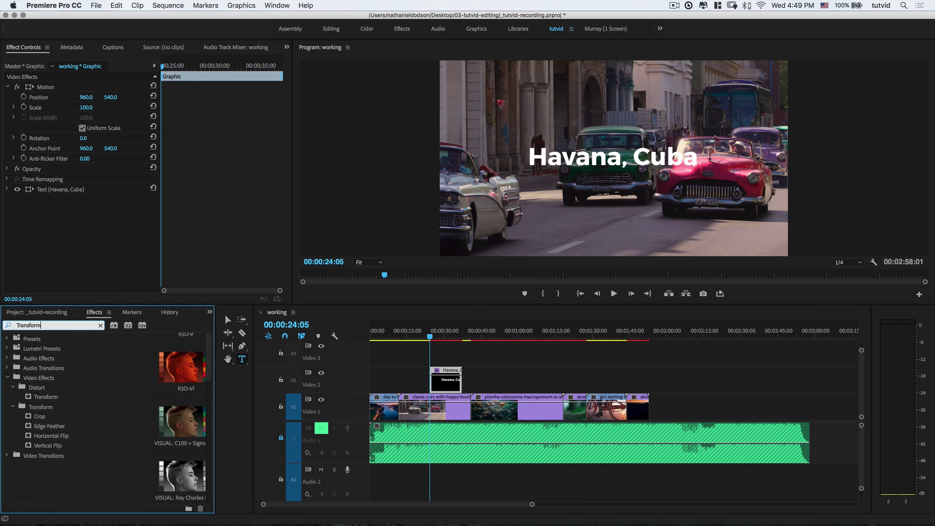
pyautogui.moveTo(46, 396); pyautogui.dragTo(447, 379)
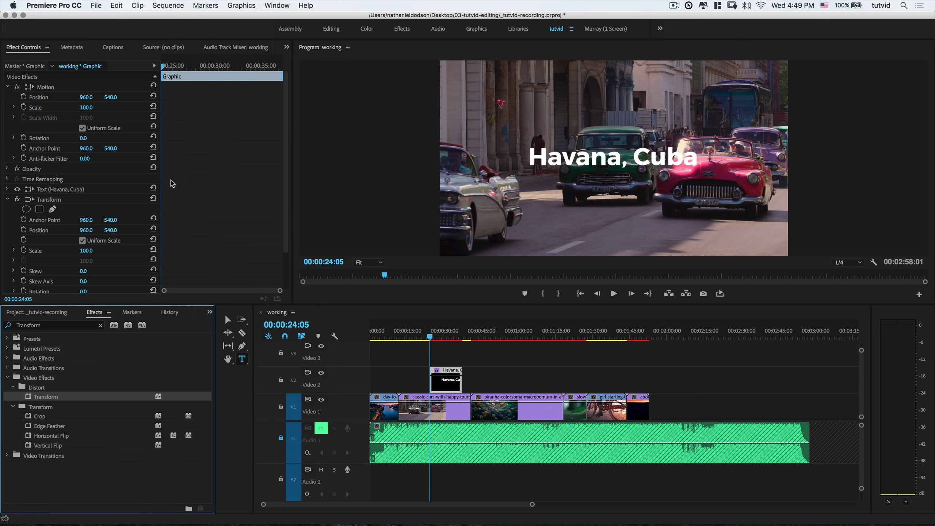
# Keyframe the Transform effect's Scale at 0 on 00:00:24:05 and at 100 on about 00:00:25:10.
pyautogui.click(27, 251)
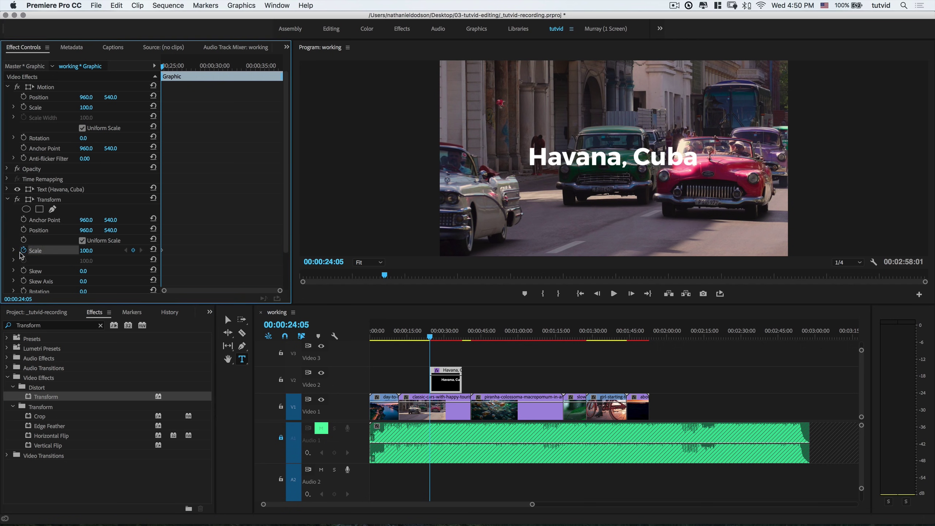
pyautogui.click(86, 251)
pyautogui.write('0')
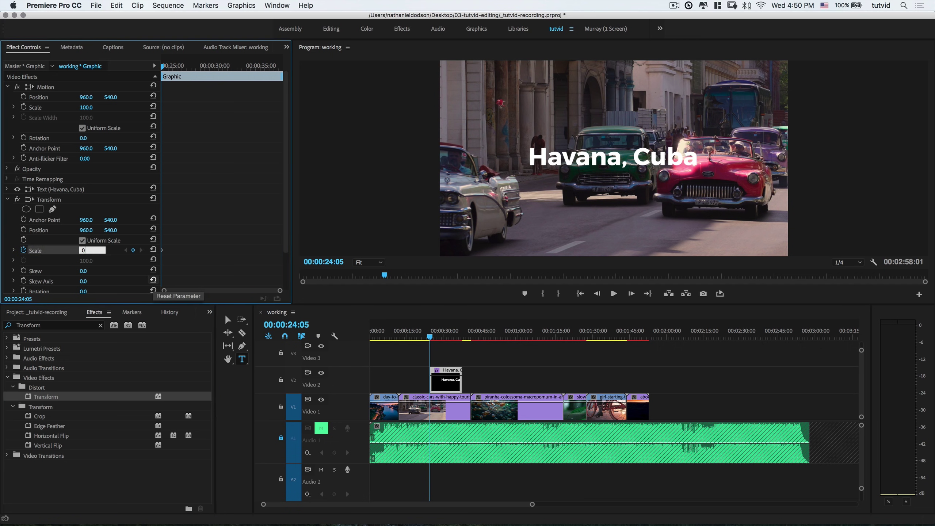
pyautogui.press('Tab')
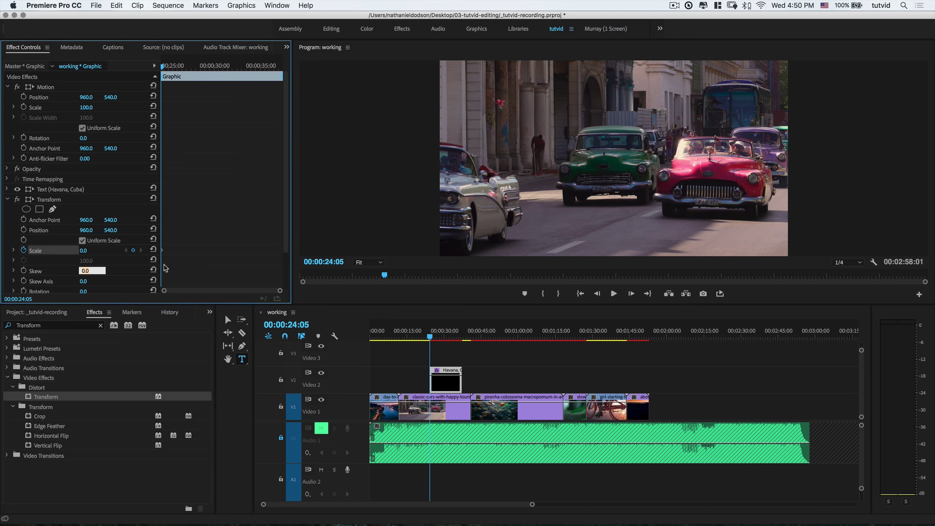
pyautogui.click(171, 65)
pyautogui.click(83, 251)
pyautogui.press('Tab')
# Play back the "Havana, Cuba" text's scale-up animation from the start of the graphic clip.
pyautogui.press('space')
pyautogui.moveTo(167, 69); pyautogui.dragTo(145, 75)
pyautogui.press('space')
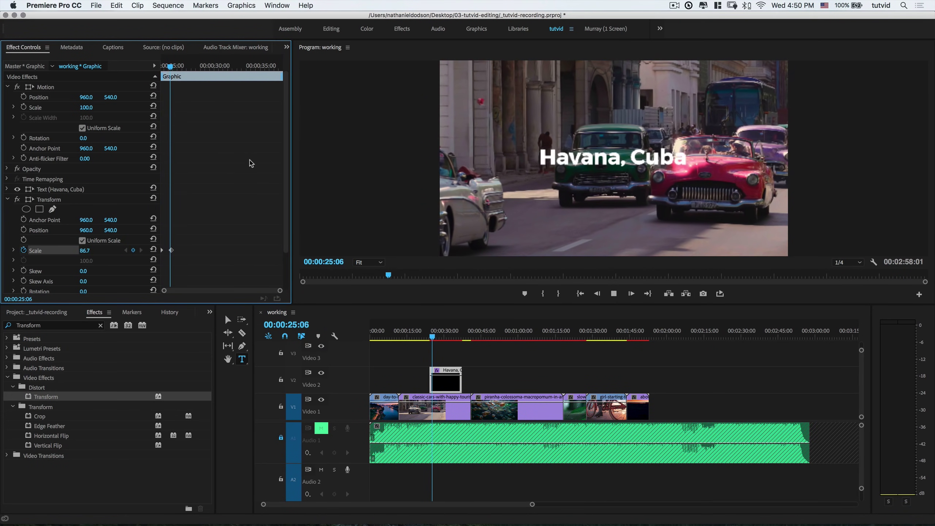
pyautogui.press('space')
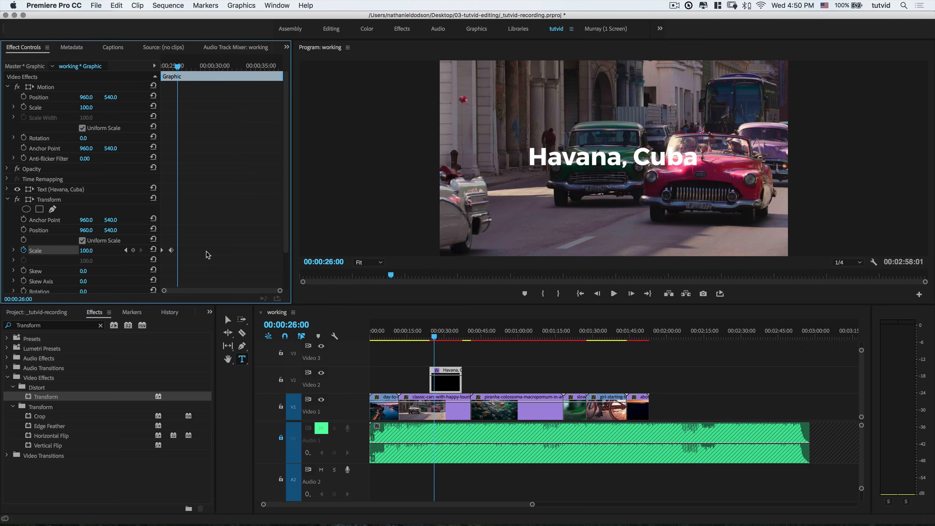
pyautogui.moveTo(177, 67); pyautogui.dragTo(138, 67)
pyautogui.press('space')
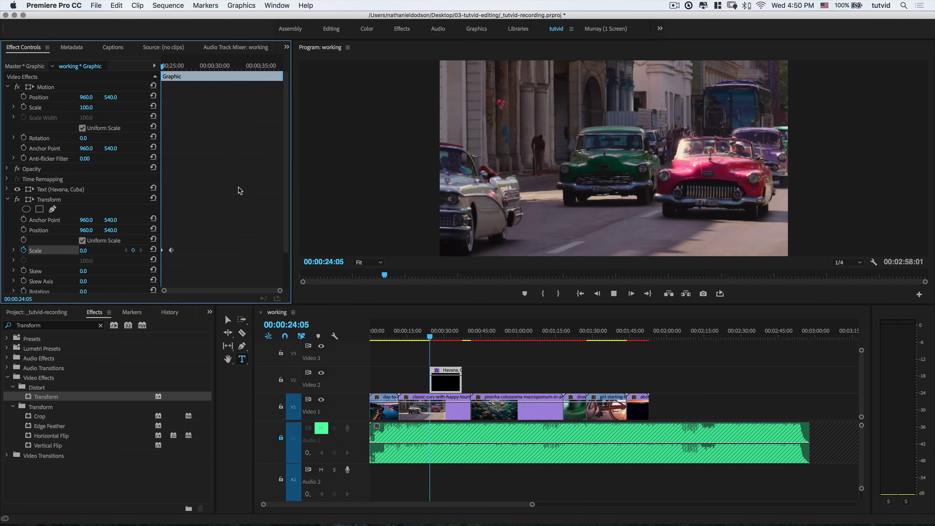
pyautogui.press('space')
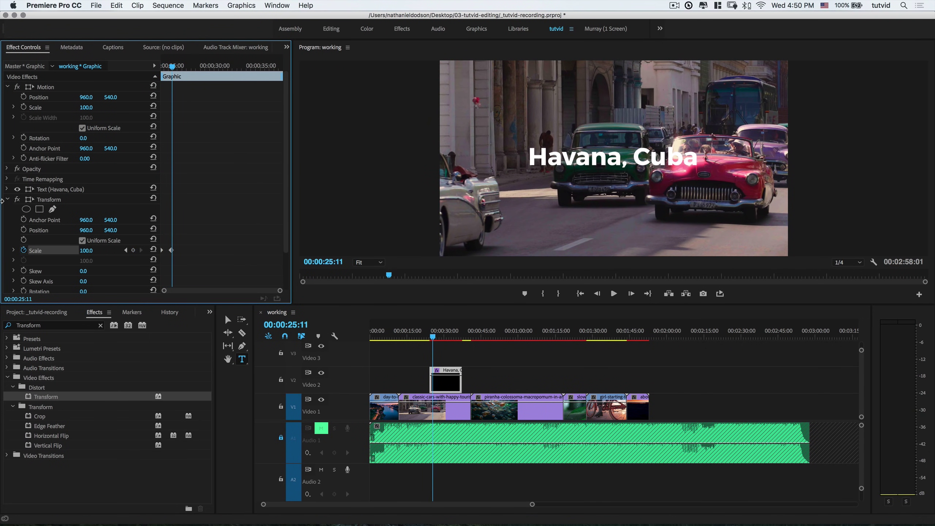
# Shift the second Transform Scale keyframe earlier to speed up the text's growth, and preview the animation.
pyautogui.click(170, 251)
pyautogui.moveTo(172, 67); pyautogui.dragTo(161, 71)
pyautogui.press('space')
pyautogui.press('space')
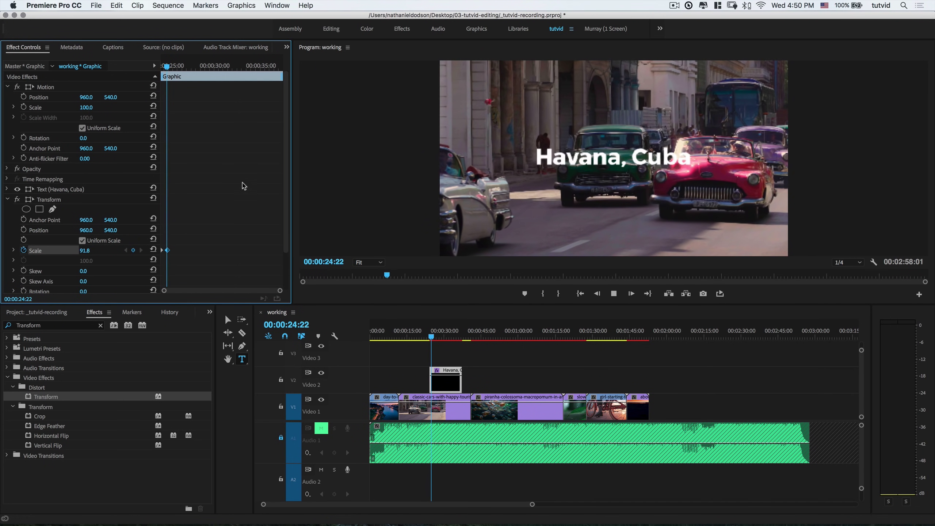
pyautogui.moveTo(175, 68); pyautogui.dragTo(162, 71)
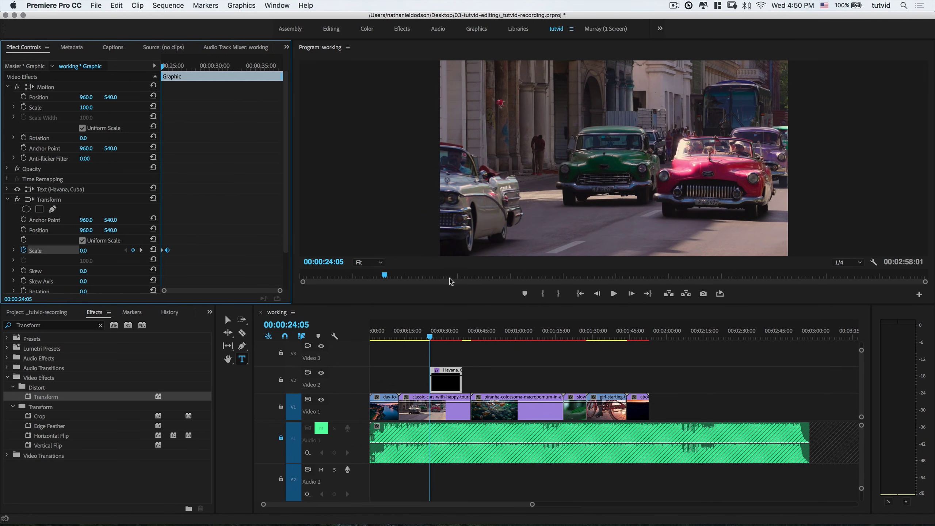
# Turn off Use Composition's Shutter Angle in the Transform effect and set its Shutter Angle to 360.
pyautogui.scroll(-3, 122, 258)
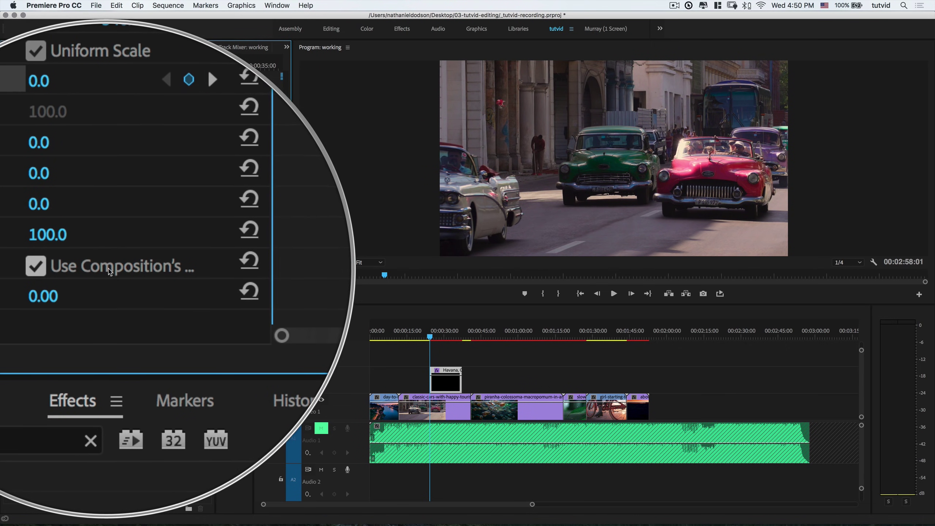
pyautogui.moveTo(162, 265); pyautogui.dragTo(237, 265)
pyautogui.click(119, 267)
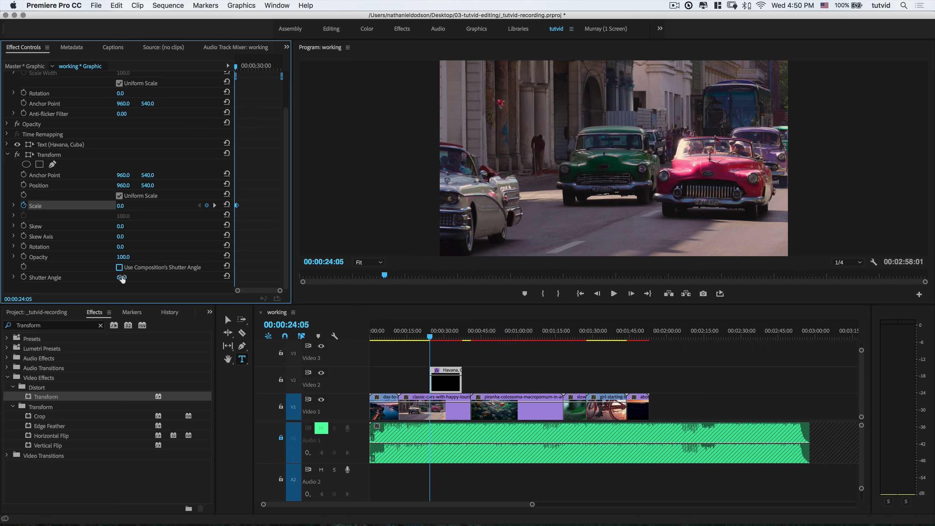
pyautogui.click(123, 277)
pyautogui.write('360')
pyautogui.press('Return')
# Move the second Transform Scale keyframe to about 00:00:24:14 and play back the motion-blurred text animation.
pyautogui.moveTo(235, 214); pyautogui.dragTo(145, 210)
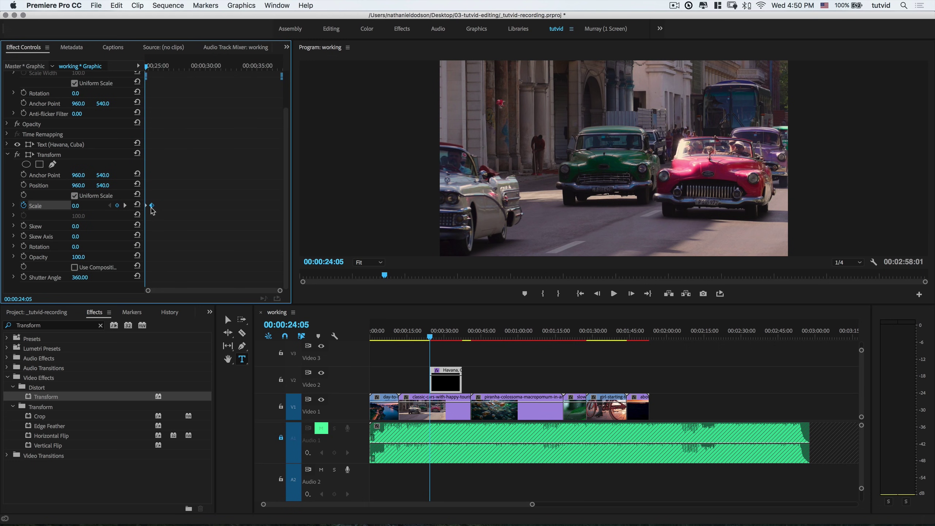
pyautogui.press('=')
pyautogui.press('=')
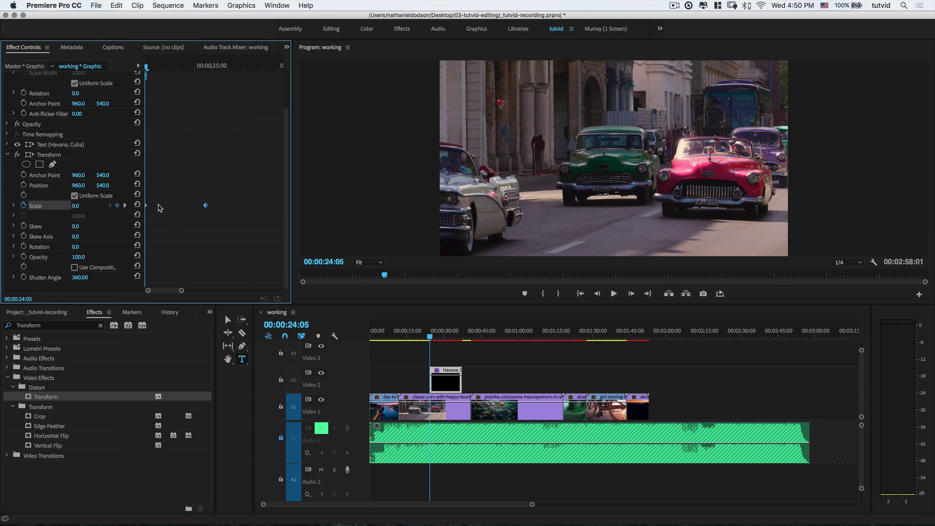
pyautogui.moveTo(205, 206); pyautogui.dragTo(174, 206)
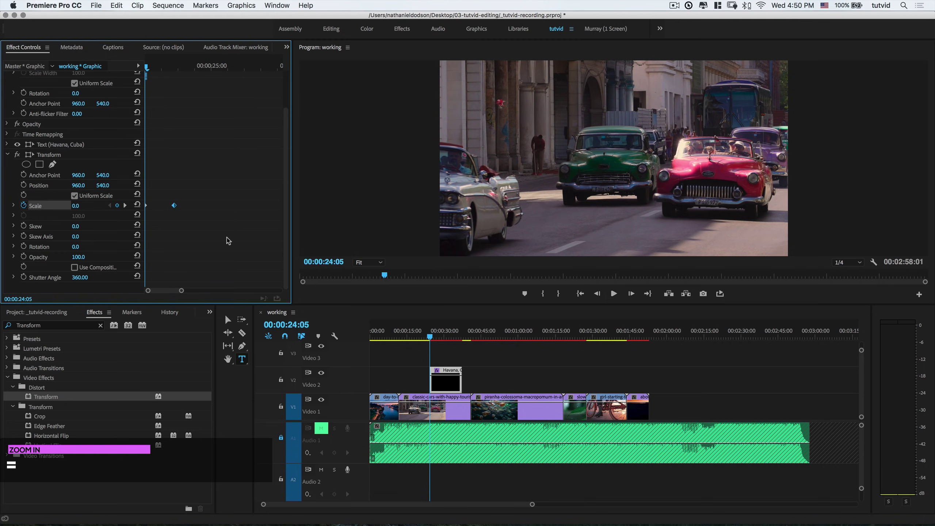
pyautogui.moveTo(430, 336); pyautogui.dragTo(426, 337)
pyautogui.press('space')
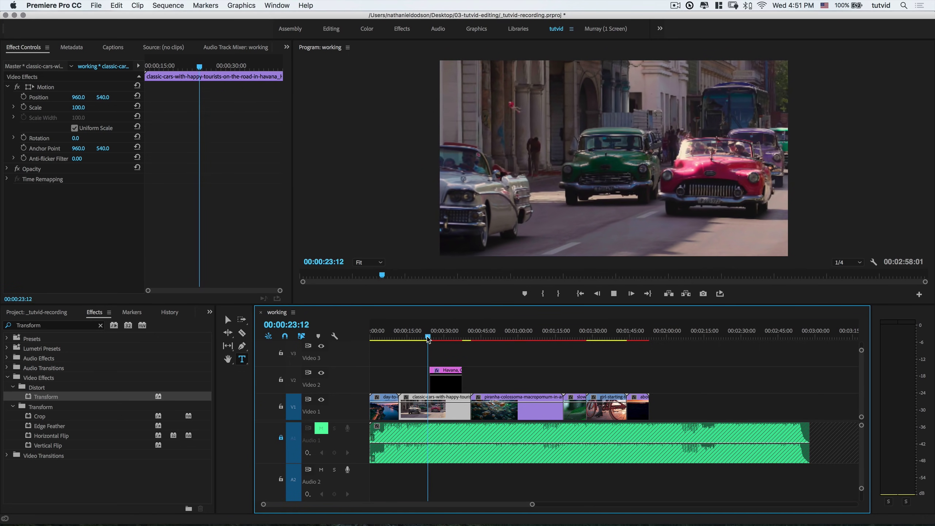
pyautogui.press('space')
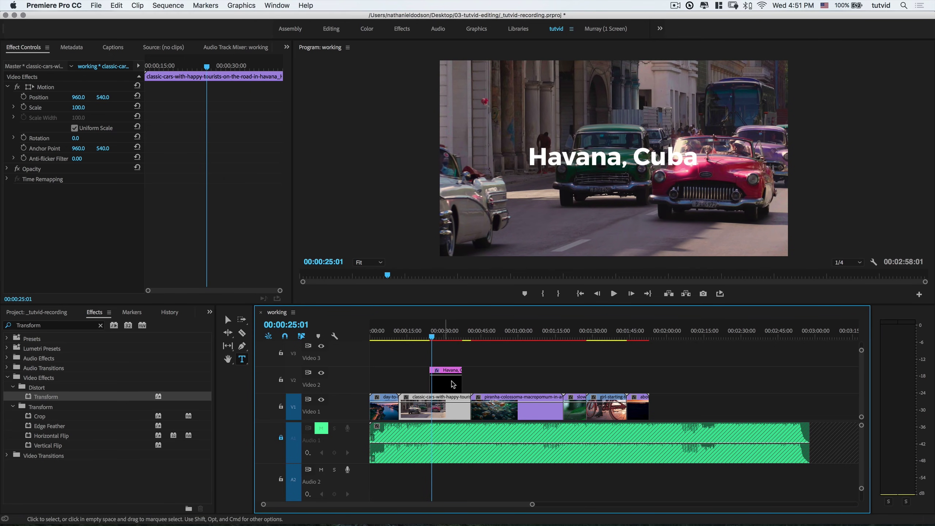
# Set both Transform Scale keyframes of the "Havana, Cuba" graphic to Auto Bezier interpolation.
pyautogui.press('v')
pyautogui.click(441, 371)
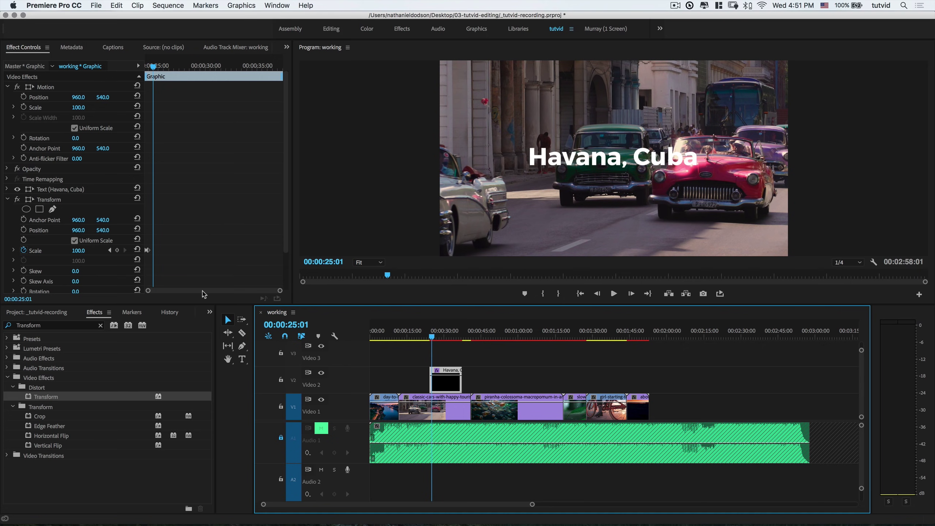
pyautogui.press('=')
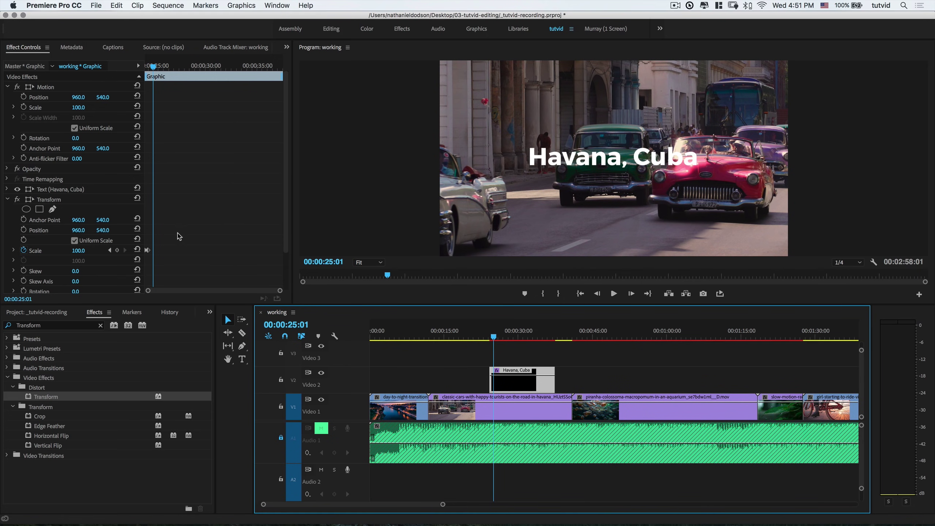
pyautogui.press('-')
pyautogui.click(157, 244)
pyautogui.press('=')
pyautogui.press('=')
pyautogui.press('=')
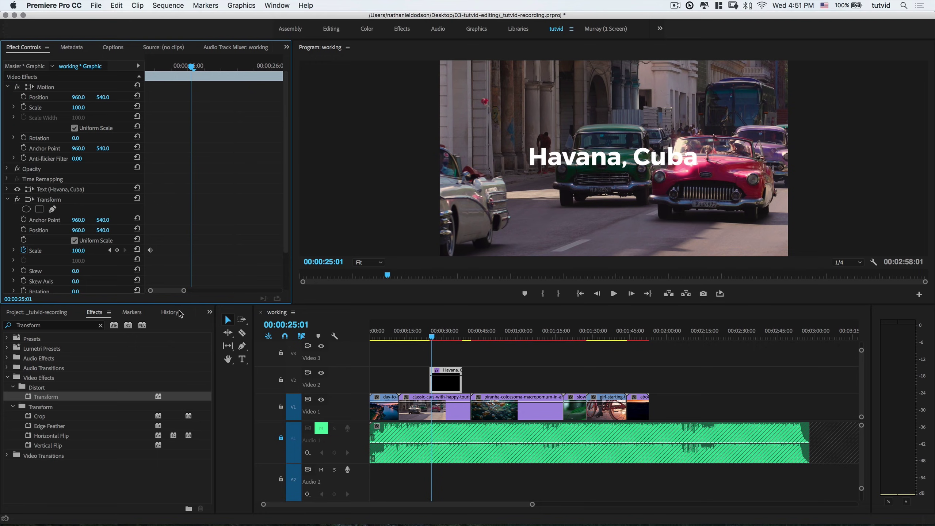
pyautogui.moveTo(171, 292); pyautogui.dragTo(147, 292)
pyautogui.moveTo(178, 70)
pyautogui.mouseDown()
pyautogui.moveTo(148, 69)
pyautogui.moveTo(168, 71)
pyautogui.moveTo(165, 82)
pyautogui.moveTo(151, 82)
pyautogui.moveTo(178, 82)
pyautogui.mouseUp()
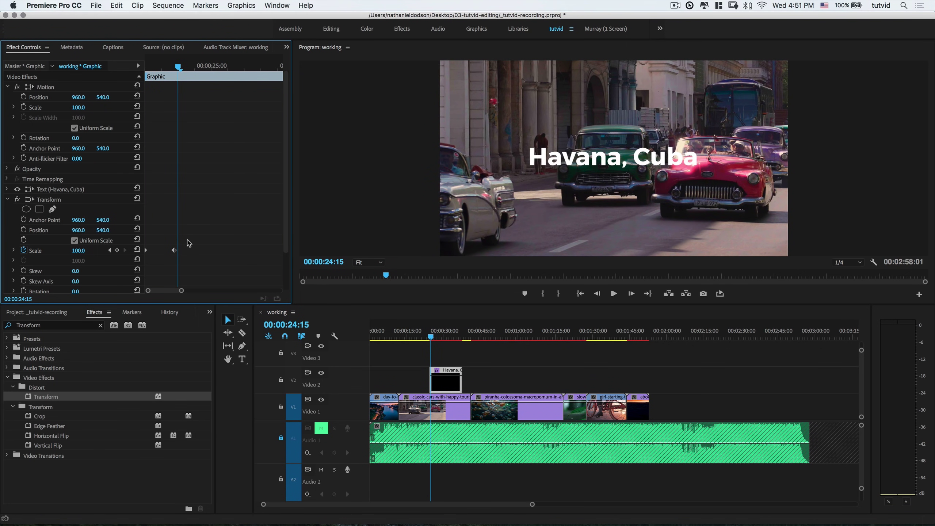
pyautogui.moveTo(189, 236); pyautogui.dragTo(144, 268)
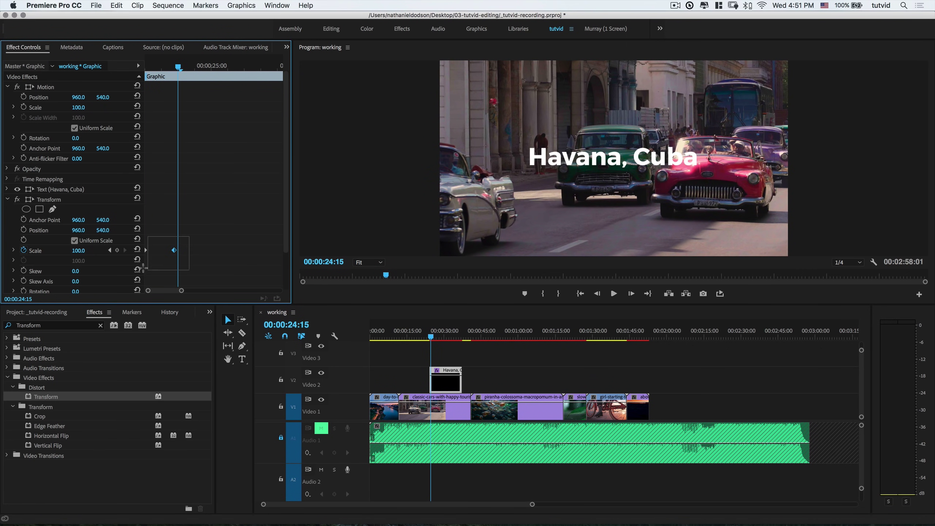
pyautogui.rightClick(173, 250)
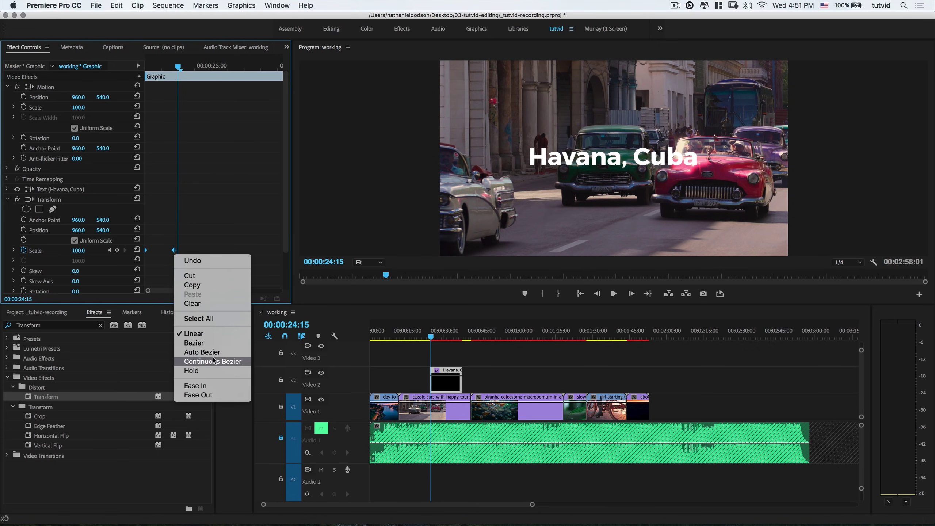
pyautogui.click(204, 351)
# Play back the text's scale animation with Auto Bezier keyframes from just before the graphic clip.
pyautogui.moveTo(178, 66); pyautogui.dragTo(121, 76)
pyautogui.press('space')
pyautogui.press('space')
pyautogui.press('space')
pyautogui.press('space')
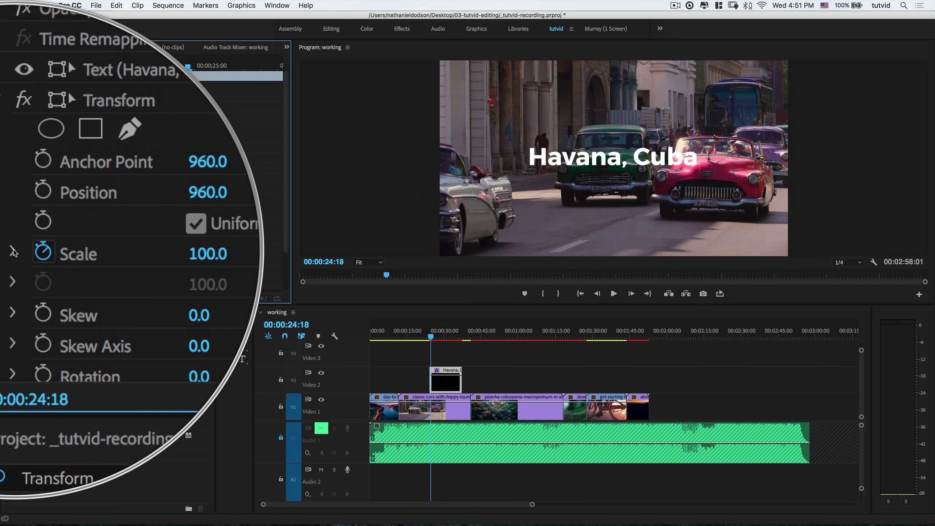
# Reshape the Transform Scale curve, lengthening the first keyframe's handle horizontally and raising the second's so the text overshoots before settling.
pyautogui.click(14, 251)
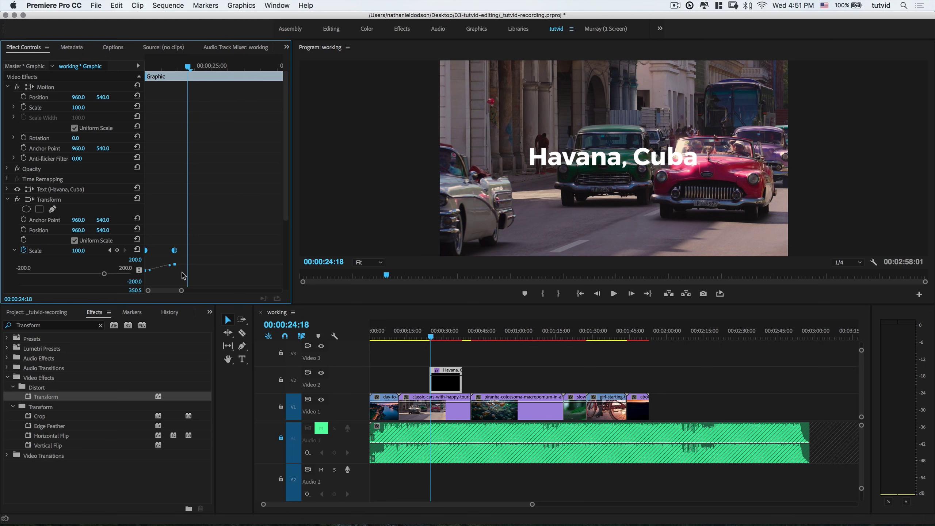
pyautogui.press('=')
pyautogui.press('=')
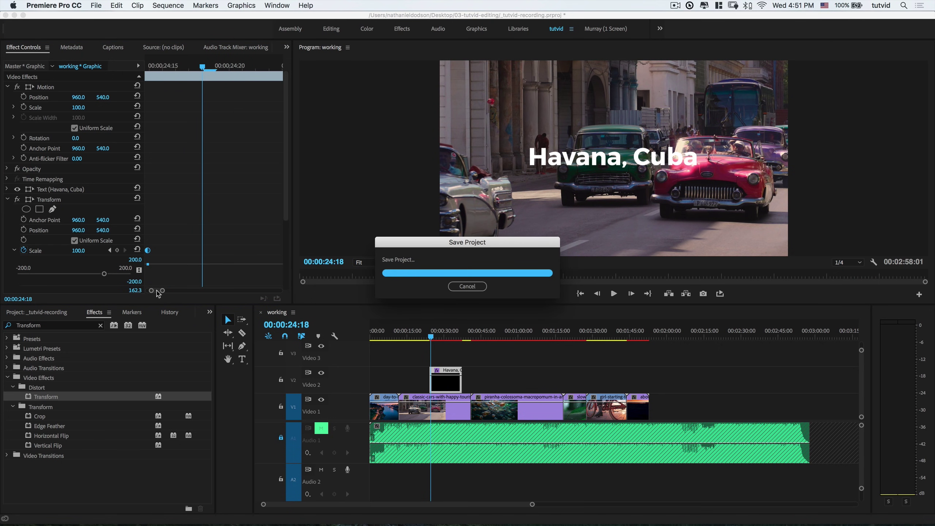
pyautogui.moveTo(158, 294); pyautogui.dragTo(154, 293)
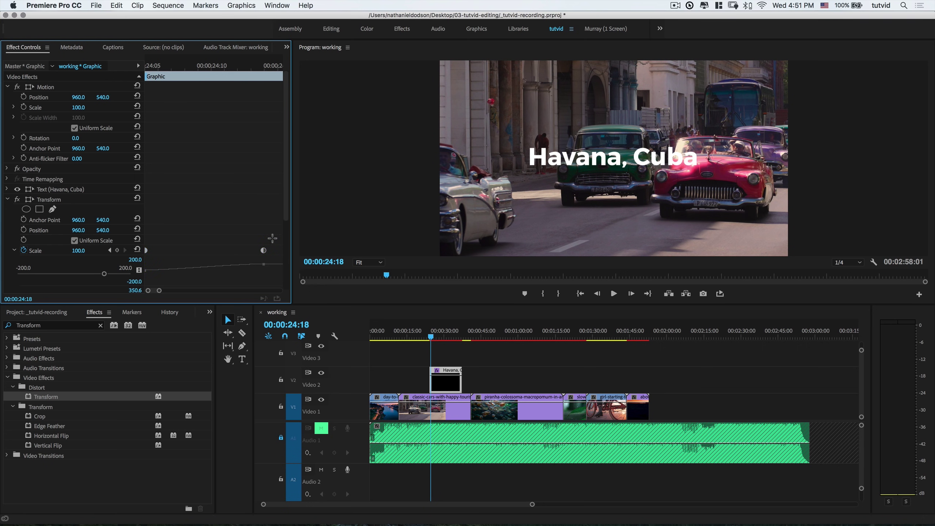
pyautogui.moveTo(266, 259); pyautogui.dragTo(188, 270)
pyautogui.moveTo(243, 265); pyautogui.dragTo(248, 260)
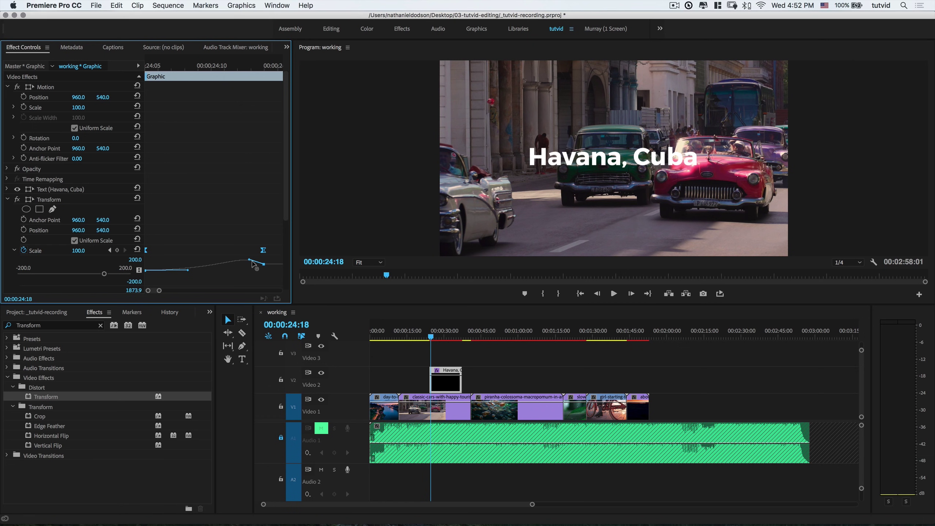
pyautogui.moveTo(247, 259); pyautogui.dragTo(256, 260)
# Play back the "Havana, Cuba" overshoot animation twice from just before the graphic clip.
pyautogui.click(422, 332)
pyautogui.press('space')
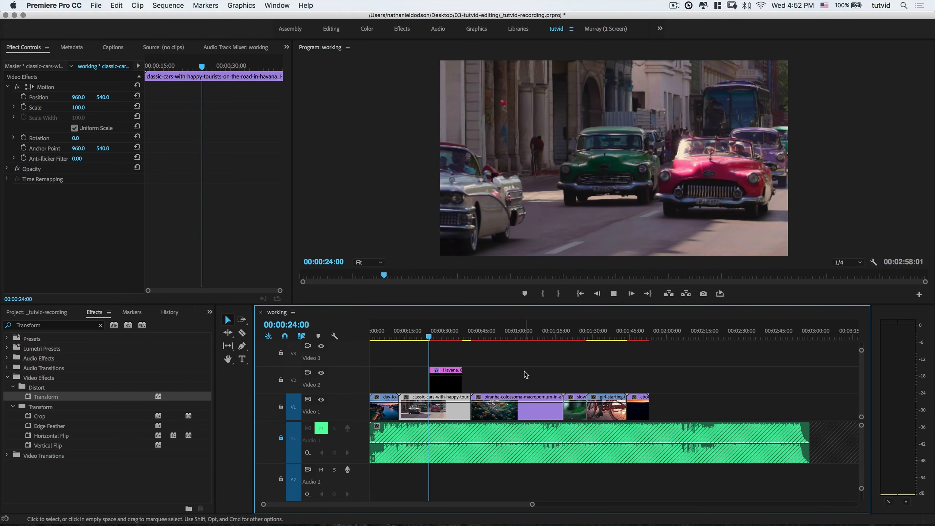
pyautogui.press('space')
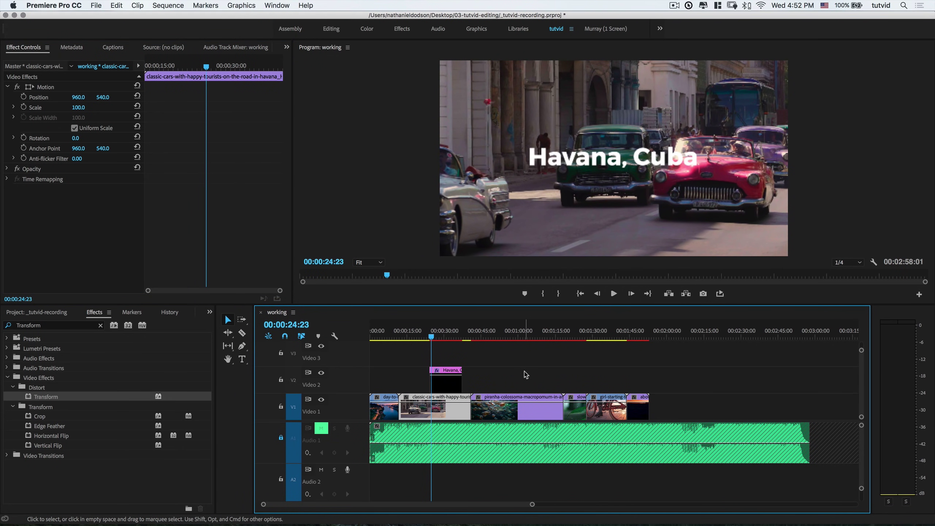
pyautogui.click(427, 334)
pyautogui.press('space')
pyautogui.press('space')
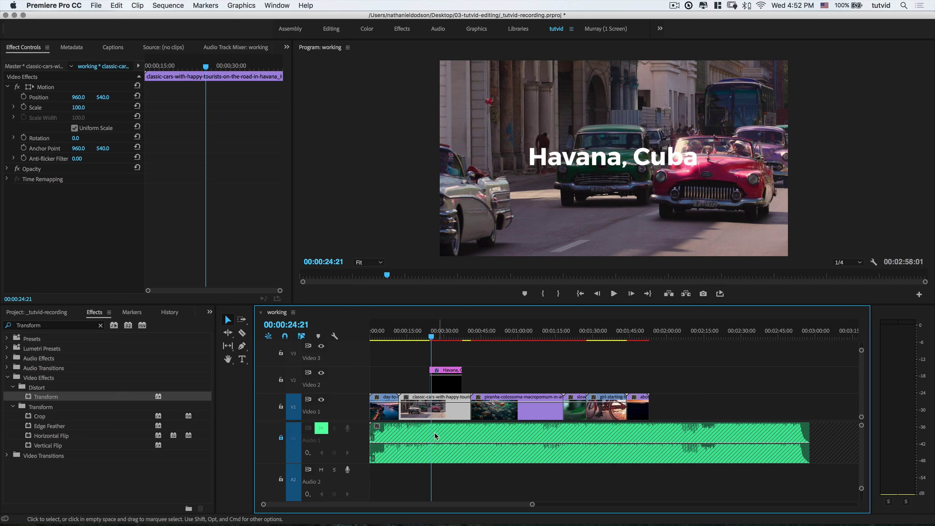
# Examine the graphic's Transform Scale keyframes and curve up close, and collapse the Scale property.
pyautogui.click(447, 382)
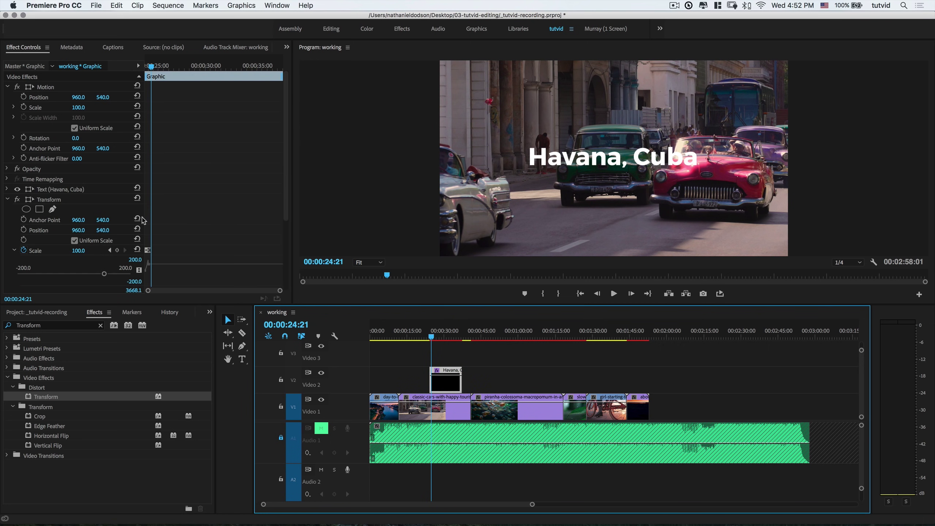
pyautogui.press('=')
pyautogui.press('=')
pyautogui.click(162, 251)
pyautogui.press('=')
pyautogui.press('=')
pyautogui.press('=')
pyautogui.press('=')
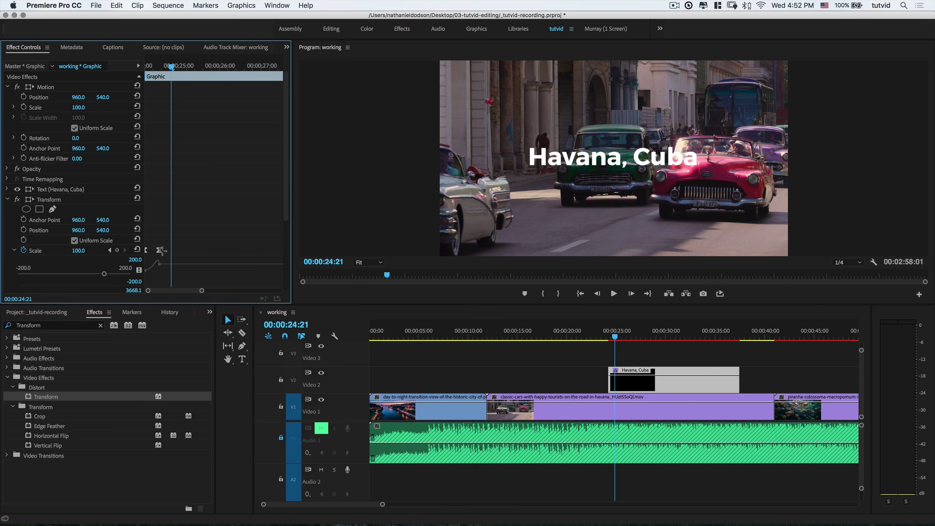
pyautogui.moveTo(160, 289); pyautogui.dragTo(156, 289)
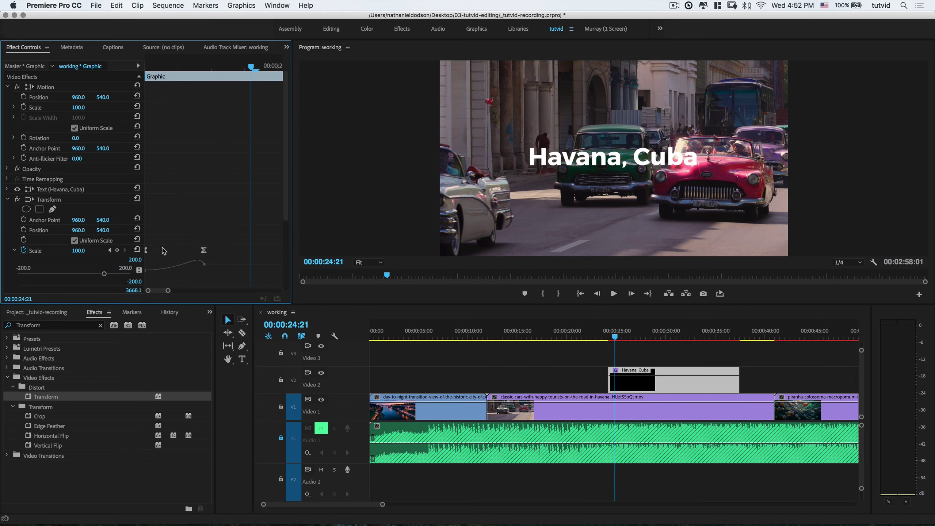
pyautogui.click(14, 251)
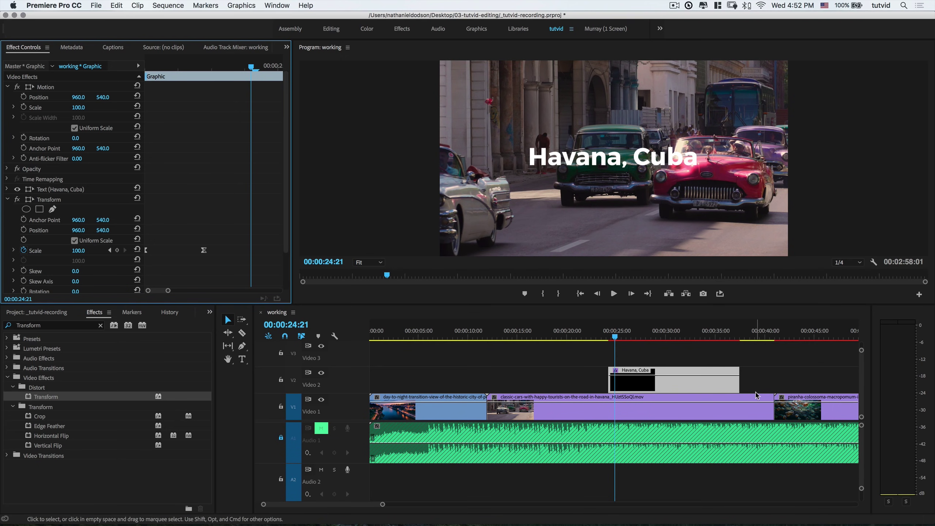
# Clear the effects search and create an adjustment layer with the default settings in the 17TIPS bin.
pyautogui.click(510, 377)
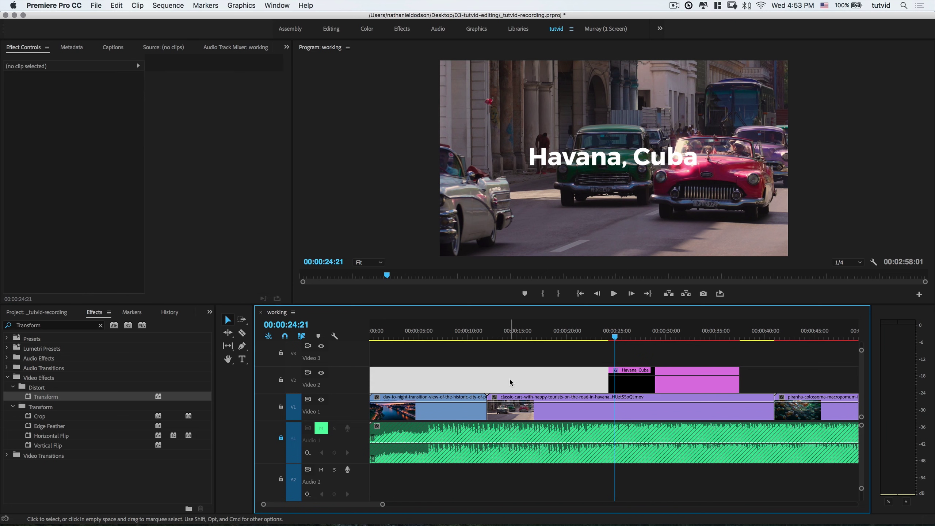
pyautogui.press('-')
pyautogui.press('-')
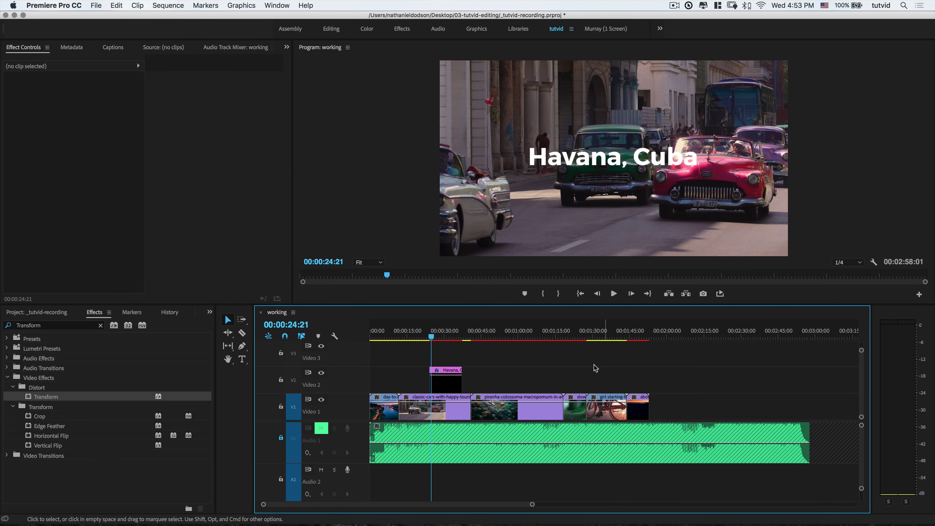
pyautogui.hscroll(2, 597, 369)
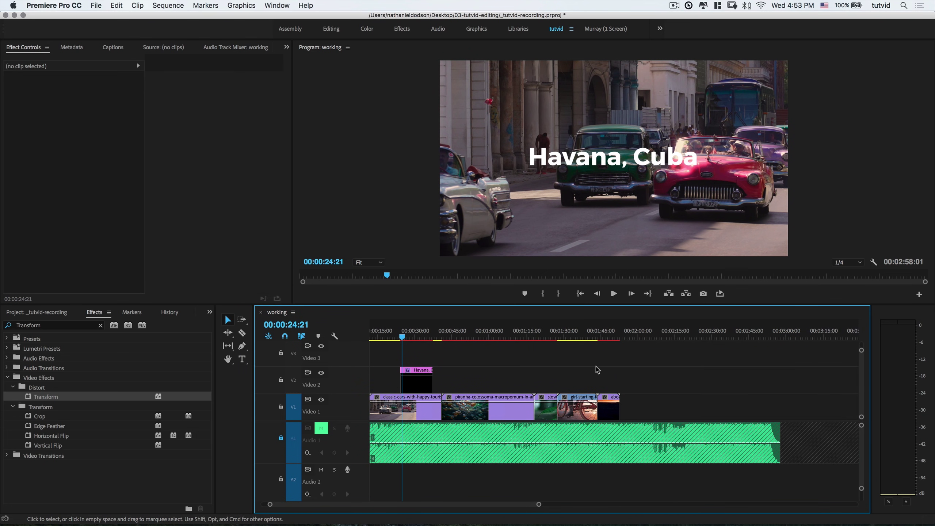
pyautogui.click(100, 325)
pyautogui.click(55, 311)
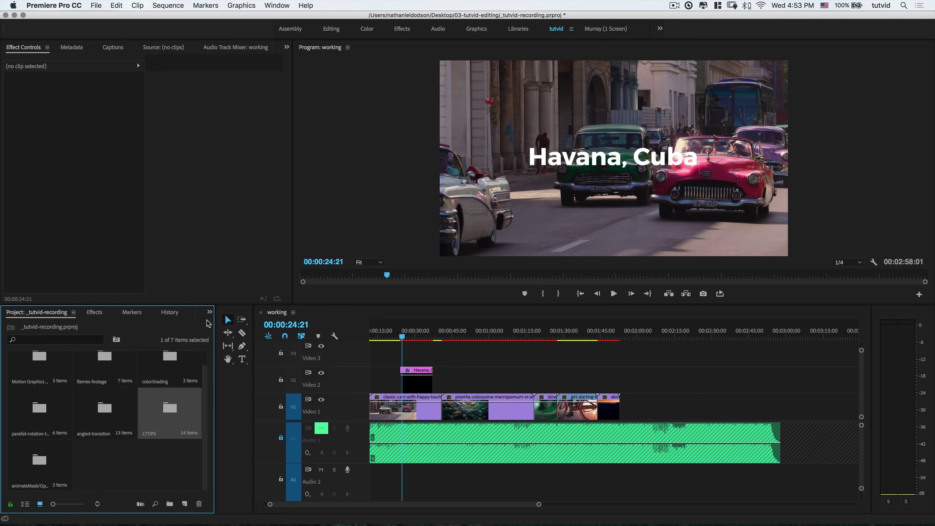
pyautogui.click(209, 312)
pyautogui.click(229, 366)
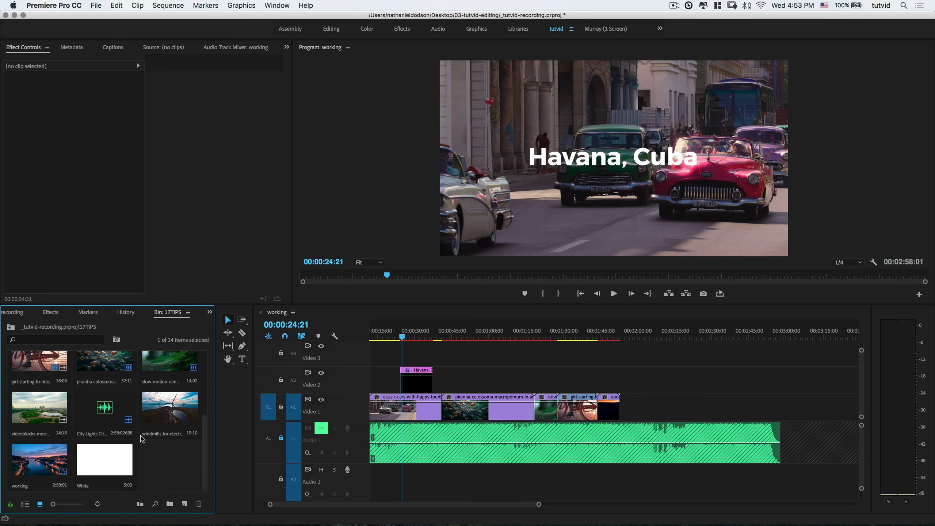
pyautogui.click(185, 503)
pyautogui.click(203, 450)
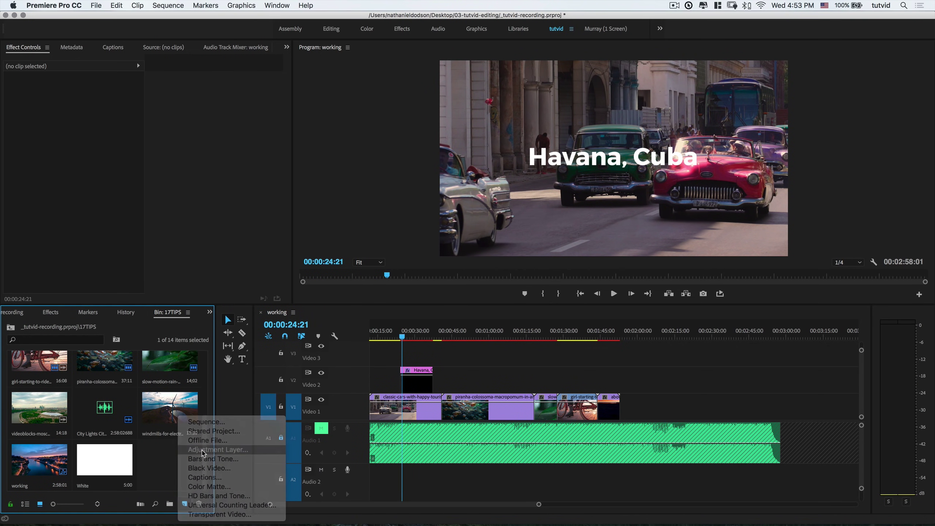
pyautogui.click(534, 305)
# Place the adjustment layer on Video 2 across the last three clips, select it, and move the playhead to 00:01:25:19.
pyautogui.moveTo(175, 462); pyautogui.dragTo(619, 380)
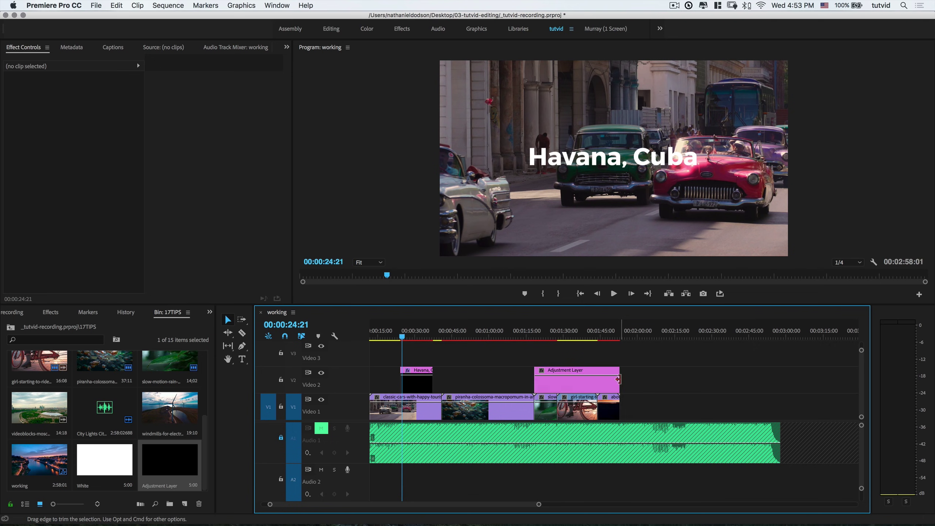
pyautogui.click(566, 382)
pyautogui.moveTo(538, 333)
pyautogui.mouseDown()
pyautogui.moveTo(607, 339)
pyautogui.moveTo(556, 333)
pyautogui.moveTo(606, 342)
pyautogui.moveTo(558, 336)
pyautogui.moveTo(590, 336)
pyautogui.moveTo(552, 345)
pyautogui.mouseUp()
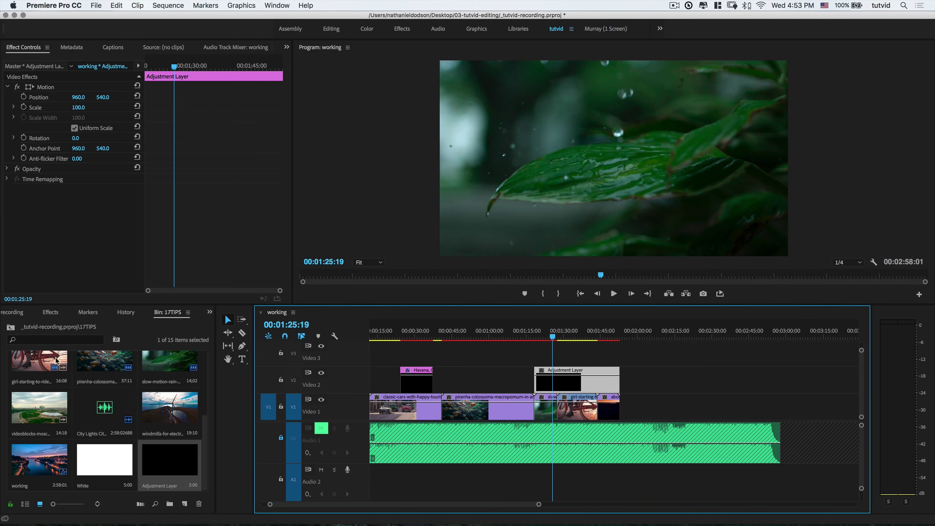
# Apply the Tint effect from the Color Correction video effects to the adjustment layer.
pyautogui.click(50, 312)
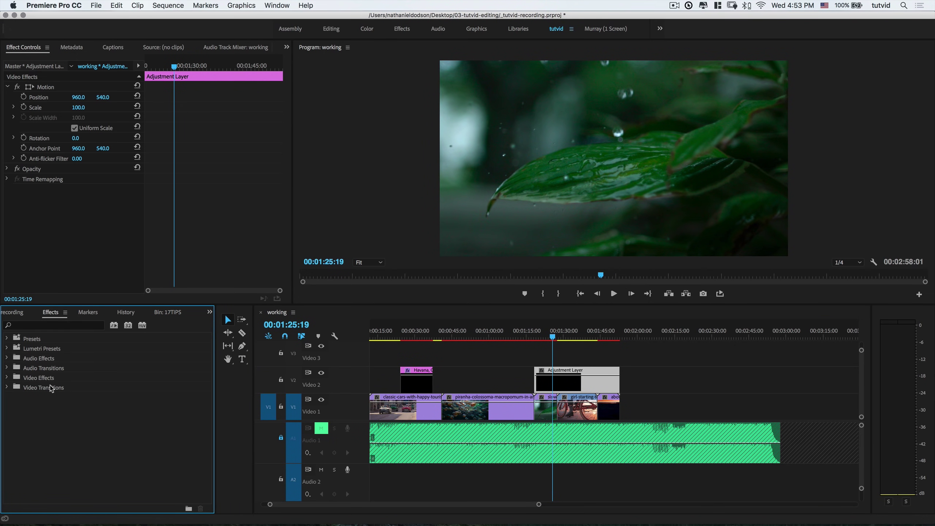
pyautogui.click(33, 379)
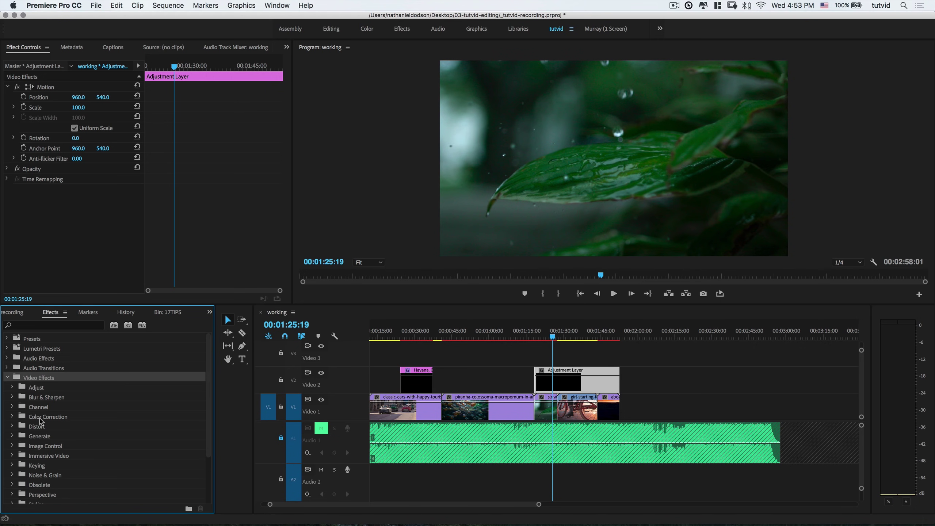
pyautogui.click(44, 418)
pyautogui.scroll(-3, 64, 438)
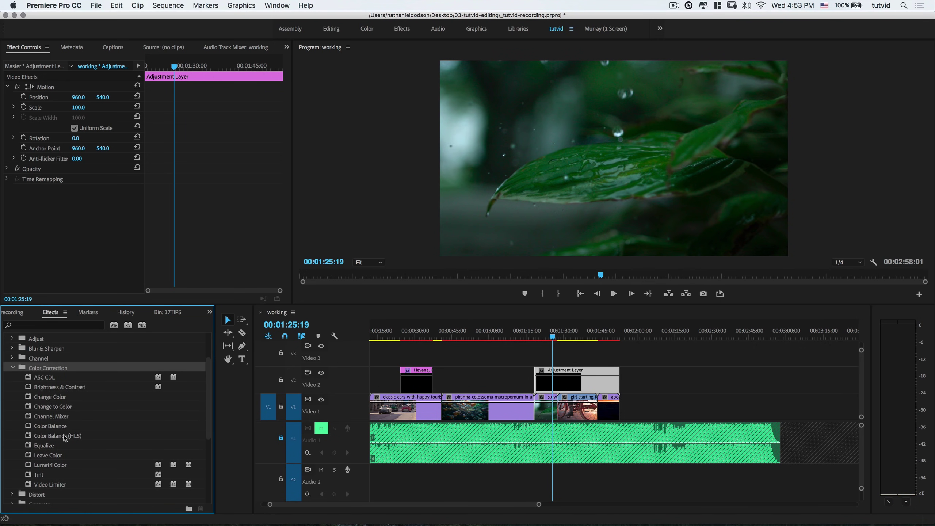
pyautogui.moveTo(41, 474); pyautogui.dragTo(79, 247)
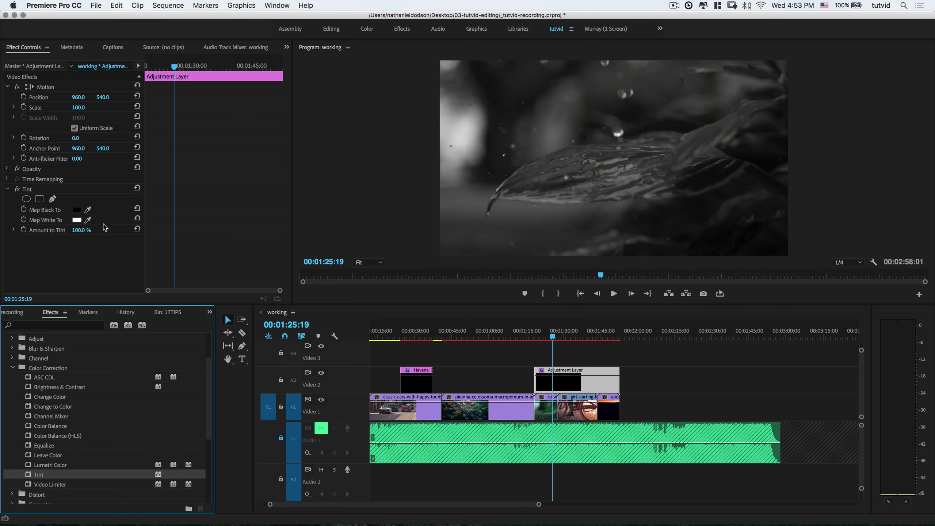
# Set the Tint effect's Map Black To color to a dark purple.
pyautogui.click(77, 210)
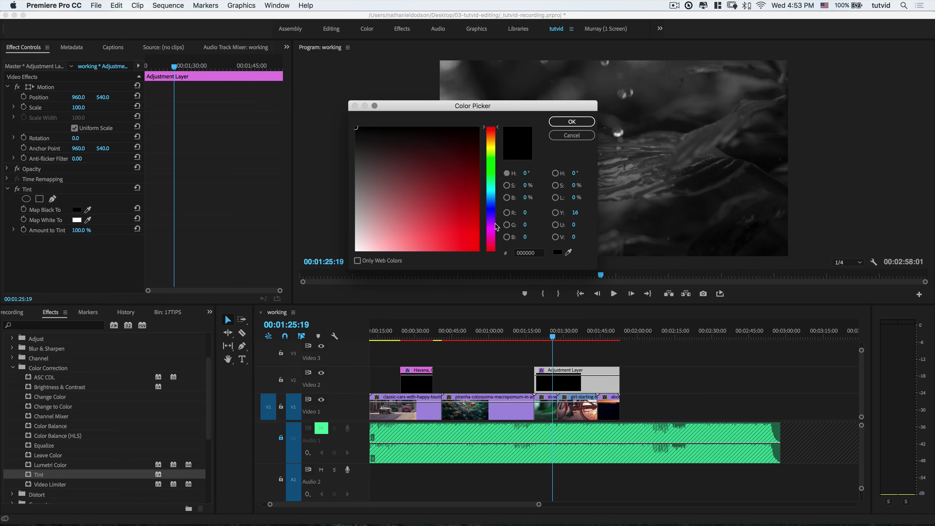
pyautogui.click(493, 244)
pyautogui.moveTo(471, 190); pyautogui.dragTo(471, 160)
pyautogui.moveTo(493, 236); pyautogui.dragTo(492, 217)
pyautogui.moveTo(468, 158); pyautogui.dragTo(466, 148)
pyautogui.click(571, 120)
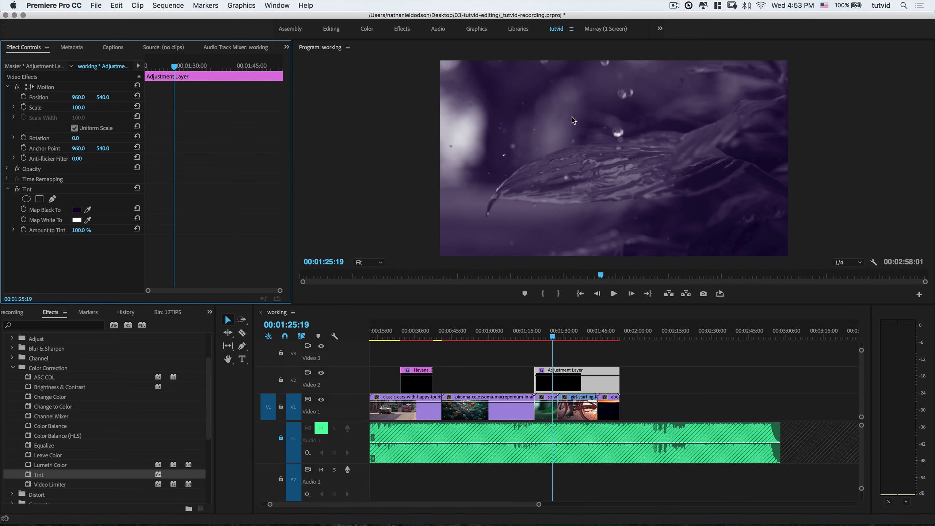
# Set the Tint effect's Map White To color to a pale yellow and lower Amount to Tint to 58%.
pyautogui.click(77, 220)
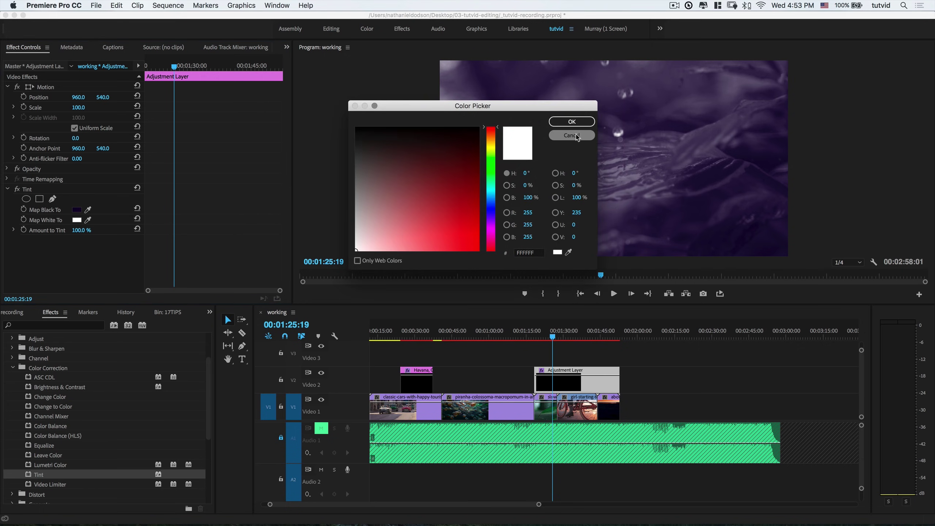
pyautogui.moveTo(491, 171); pyautogui.dragTo(494, 146)
pyautogui.moveTo(449, 220); pyautogui.dragTo(407, 242)
pyautogui.click(572, 122)
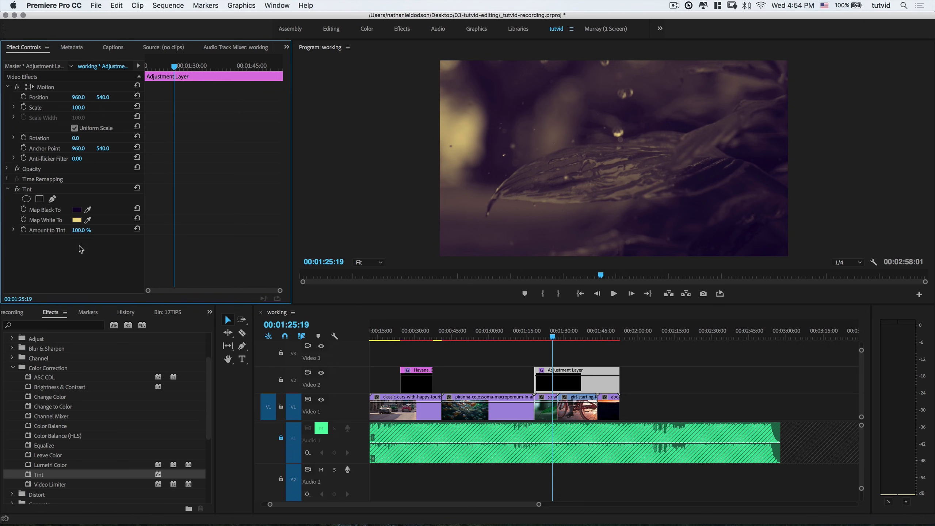
pyautogui.moveTo(81, 230); pyautogui.dragTo(69, 230)
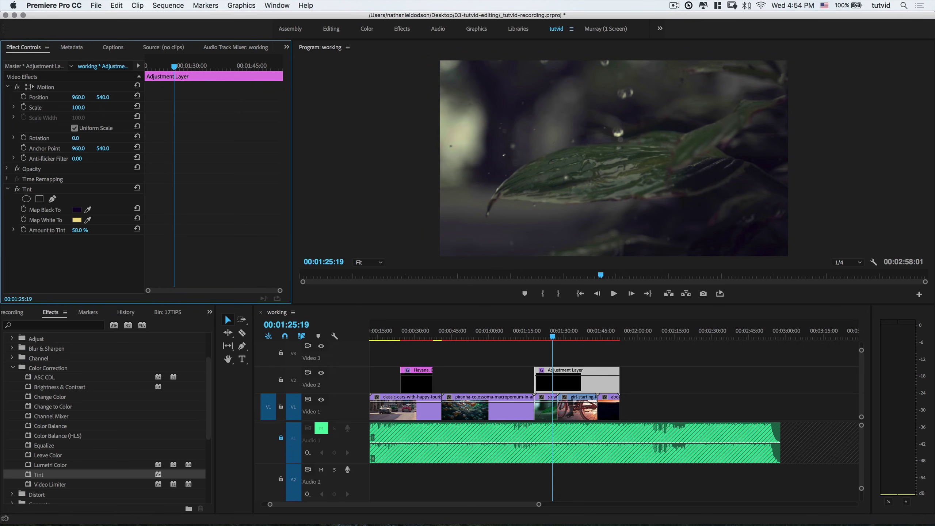
# Collapse the Tint settings and toggle Video 2's track output off and on to compare the tint on the plant clip.
pyautogui.click(8, 189)
pyautogui.click(550, 341)
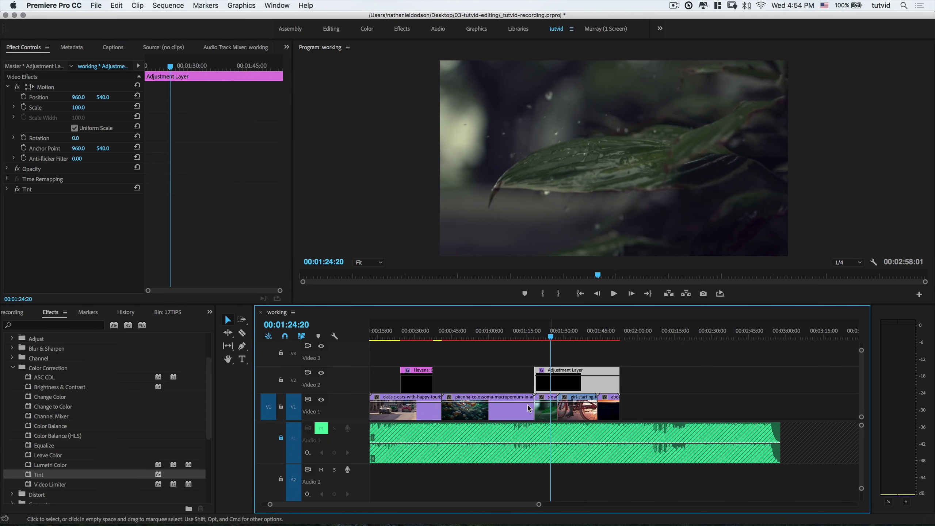
pyautogui.click(321, 374)
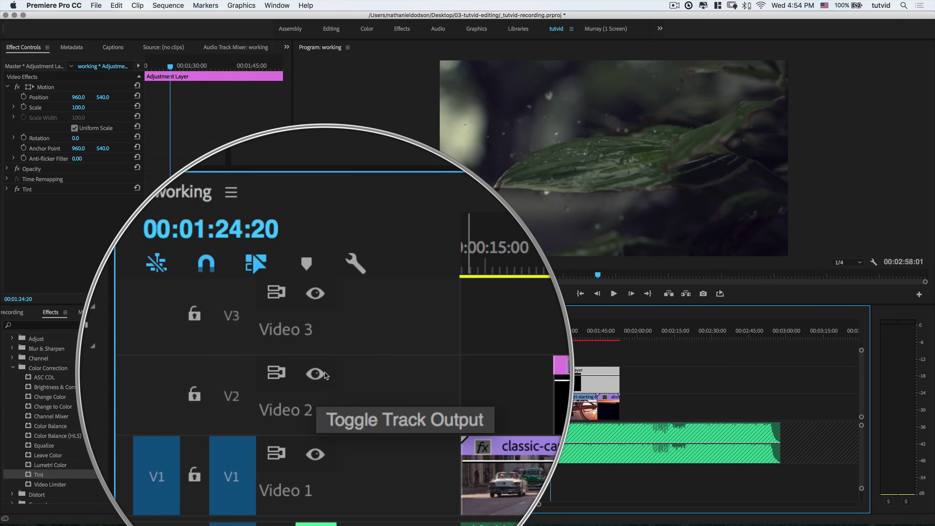
pyautogui.click(322, 373)
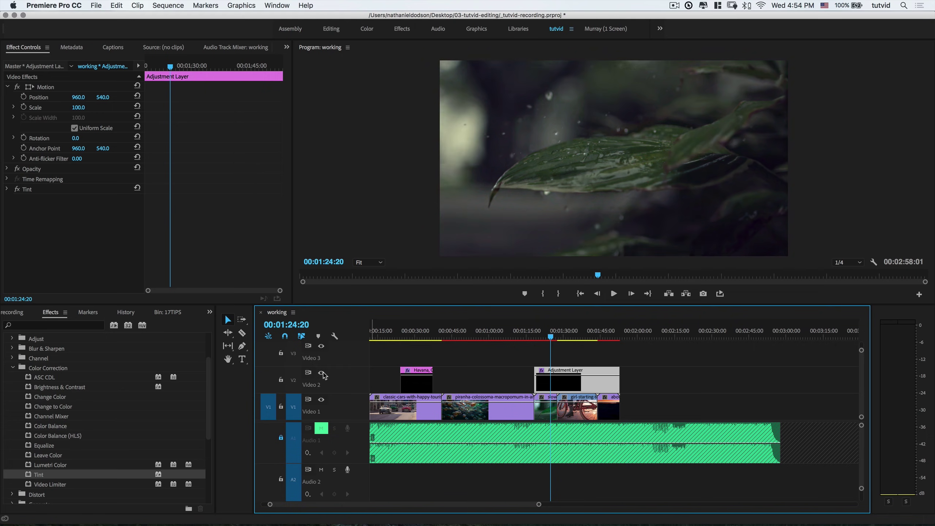
# Compare the bicycle and cloud clips with and without the tint by toggling Video 2's track output over each.
pyautogui.moveTo(556, 340); pyautogui.dragTo(565, 340)
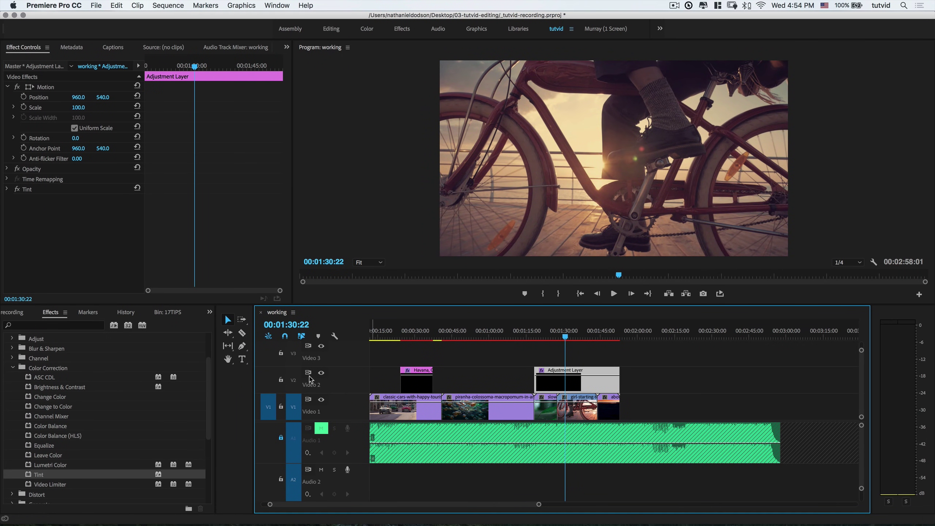
pyautogui.click(325, 373)
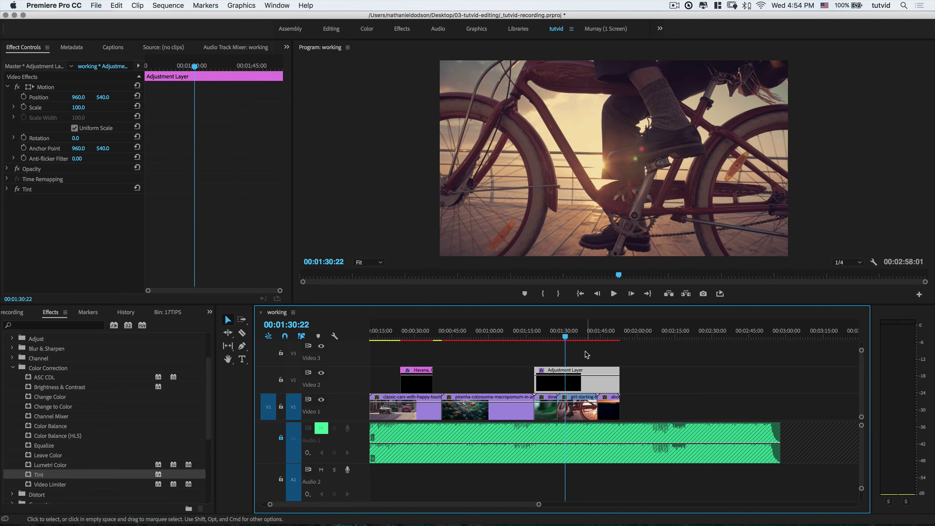
pyautogui.click(574, 336)
pyautogui.moveTo(576, 339); pyautogui.dragTo(606, 337)
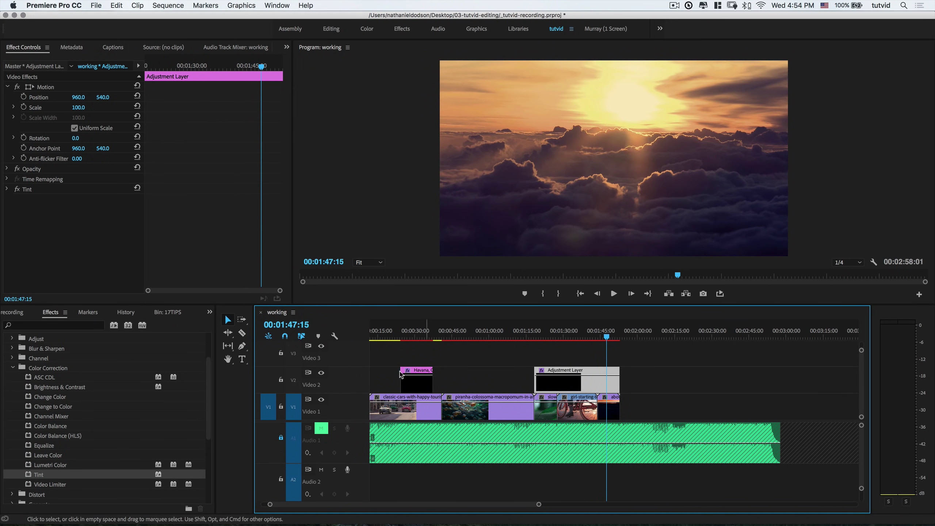
pyautogui.click(321, 372)
pyautogui.click(321, 372)
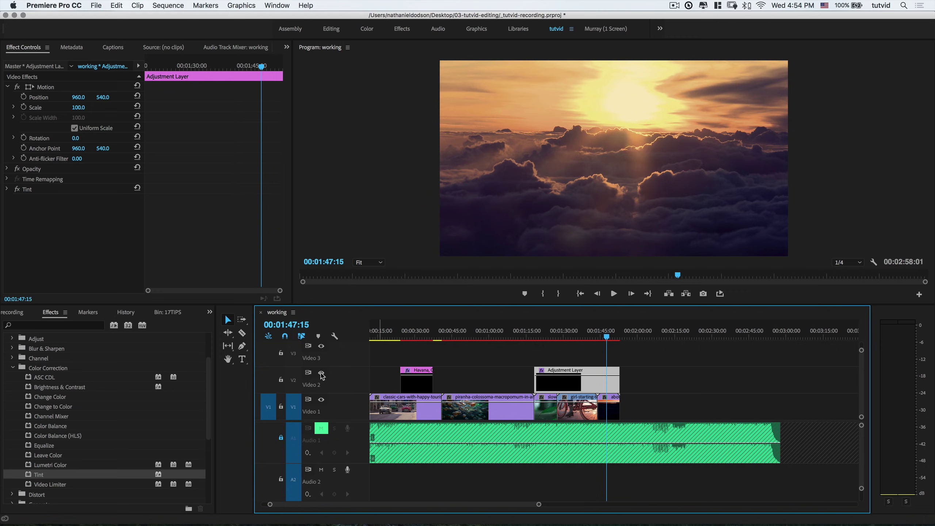
# Extend the adjustment layer's start over the end of the piranha clip and preview the frames before and under it.
pyautogui.moveTo(611, 337); pyautogui.dragTo(516, 337)
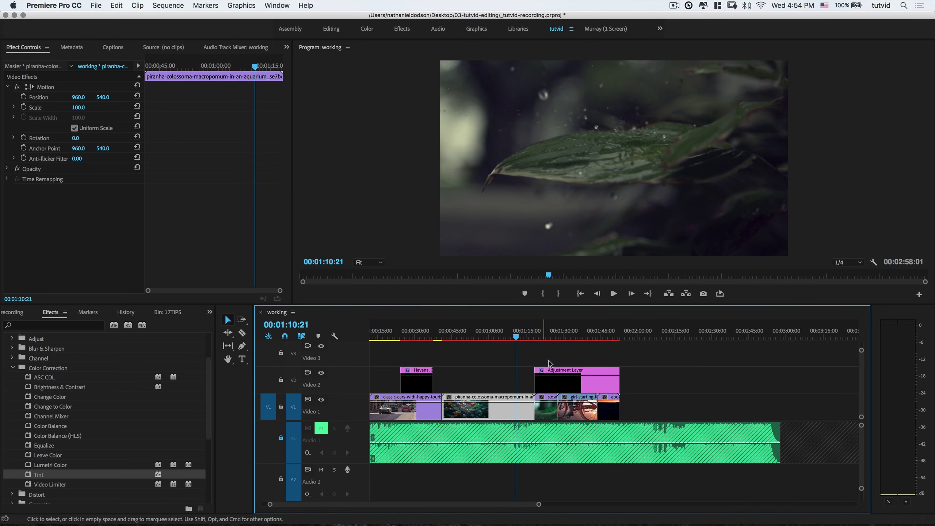
pyautogui.moveTo(535, 378); pyautogui.dragTo(511, 376)
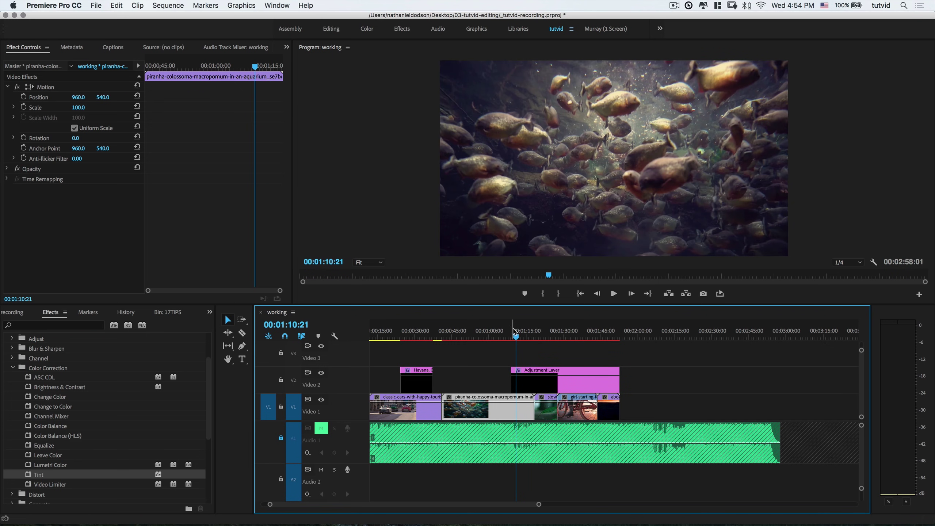
pyautogui.moveTo(514, 337); pyautogui.dragTo(498, 337)
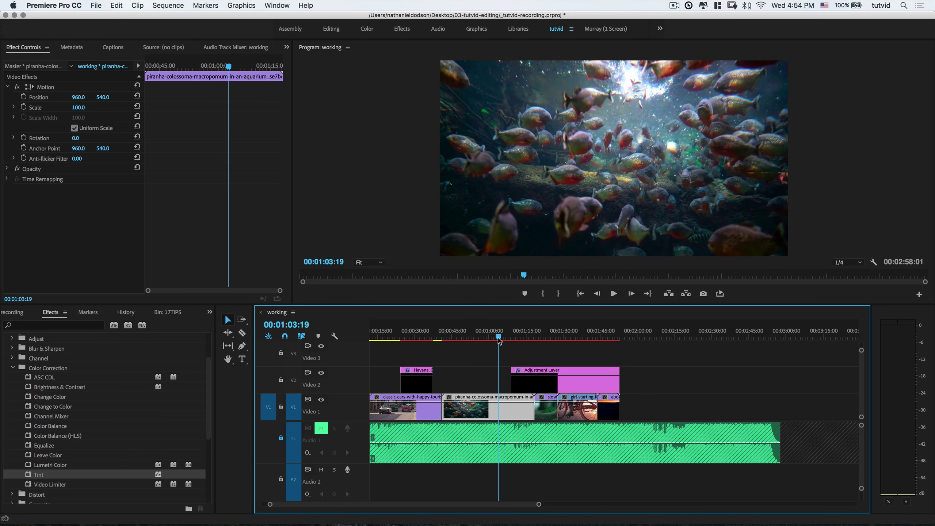
pyautogui.click(522, 338)
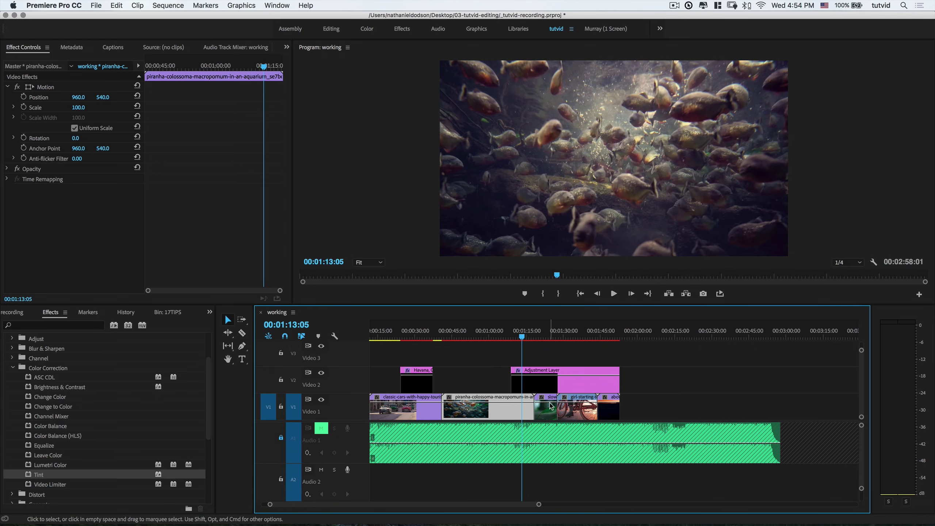
# Trim the adjustment layer's start back to the plant clip's start and park the playhead at 00:01:22:21 with no clip selected.
pyautogui.moveTo(513, 379); pyautogui.dragTo(535, 379)
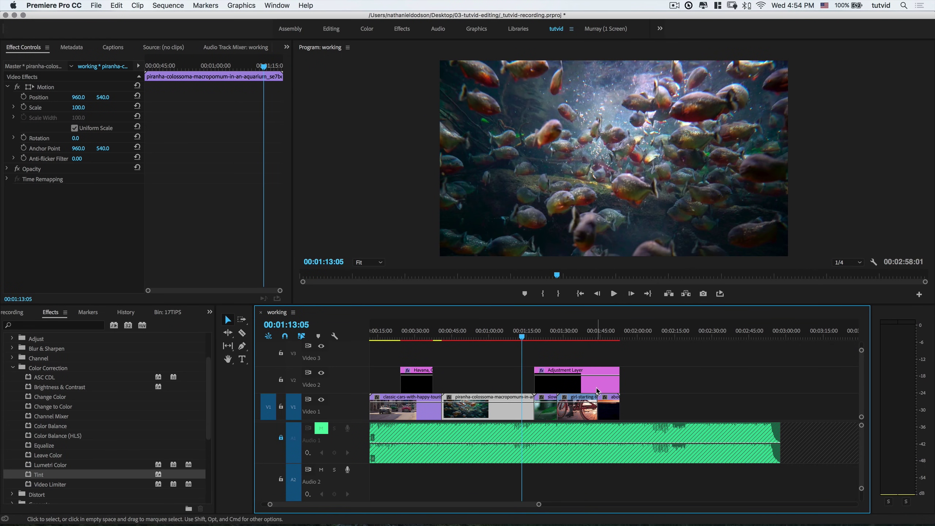
pyautogui.click(547, 332)
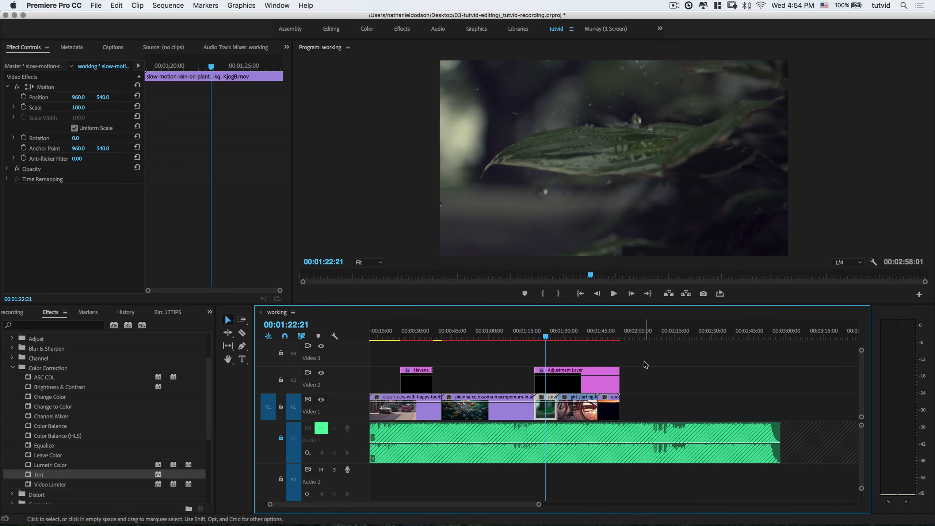
pyautogui.click(707, 400)
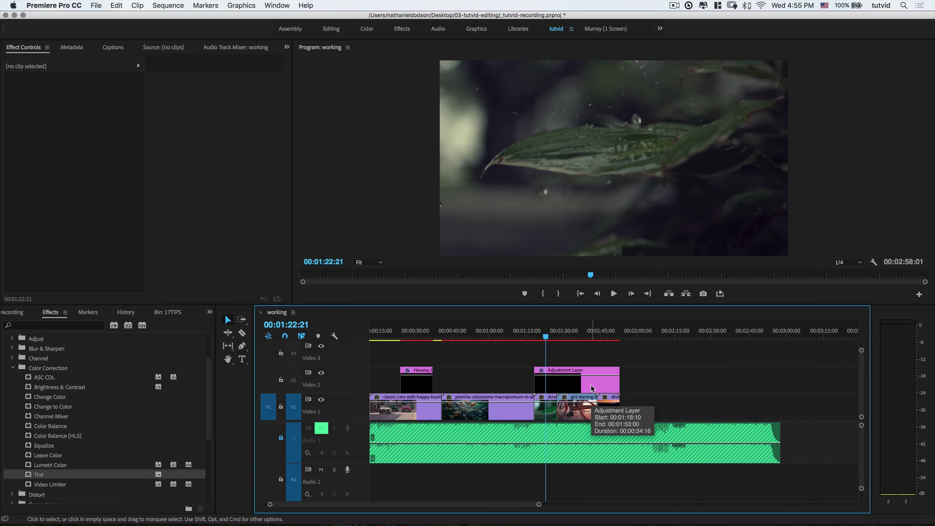
# Switch to Adobe Media Encoder and choose _tutvid-recording.prproj as the source to add to the queue.
pyautogui.press('super+Tab')
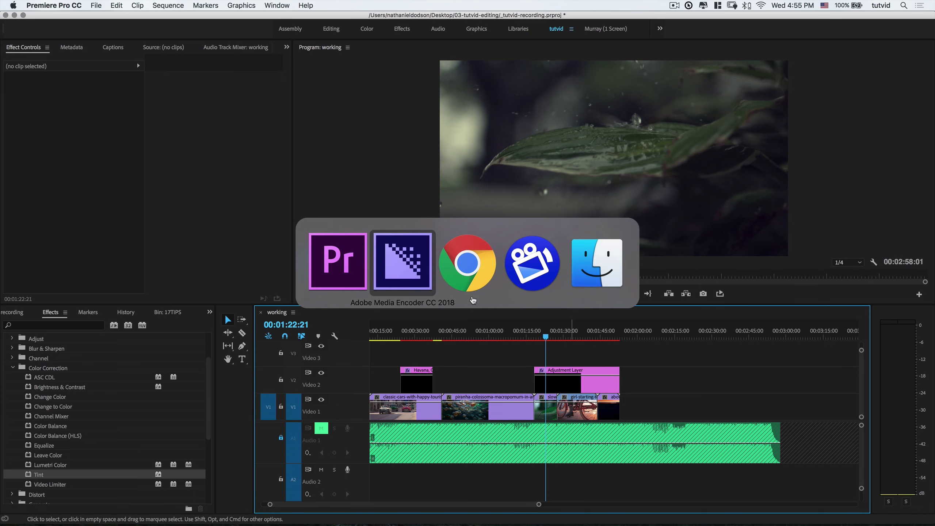
pyautogui.click(398, 266)
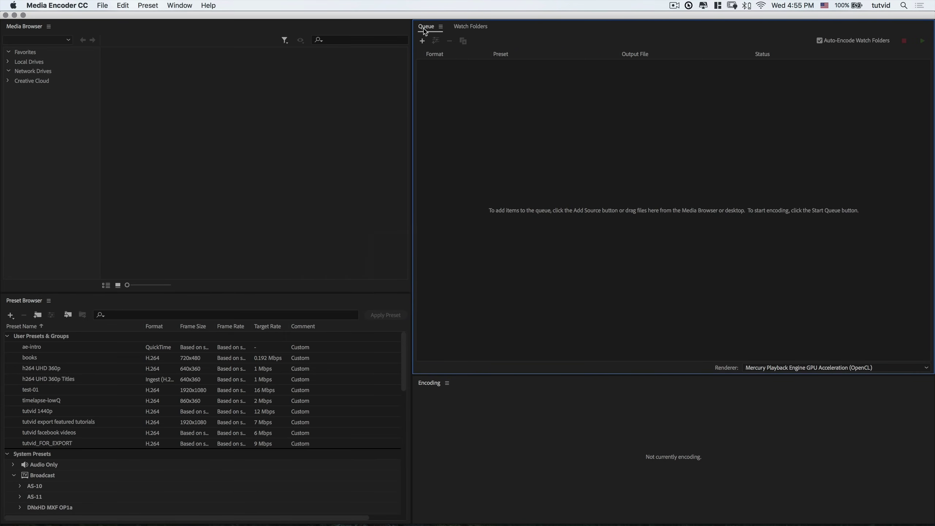
pyautogui.click(422, 41)
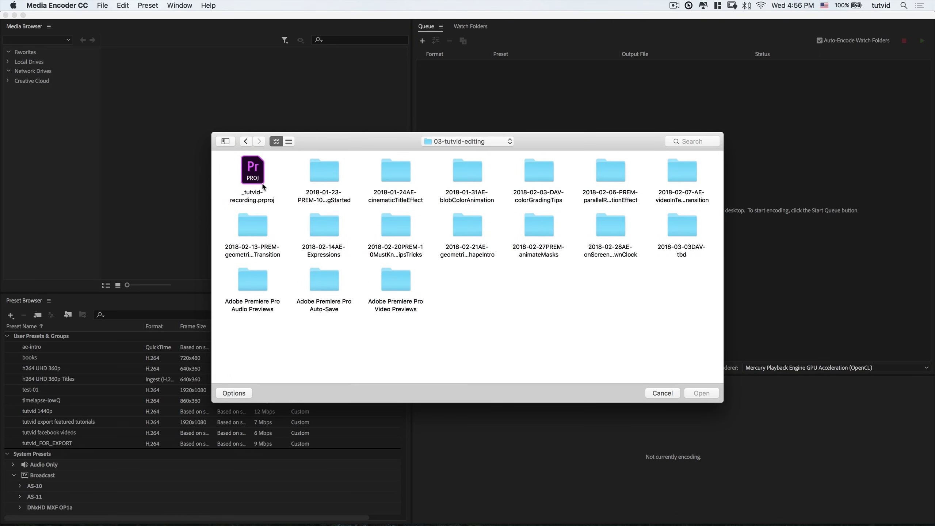
pyautogui.click(259, 173)
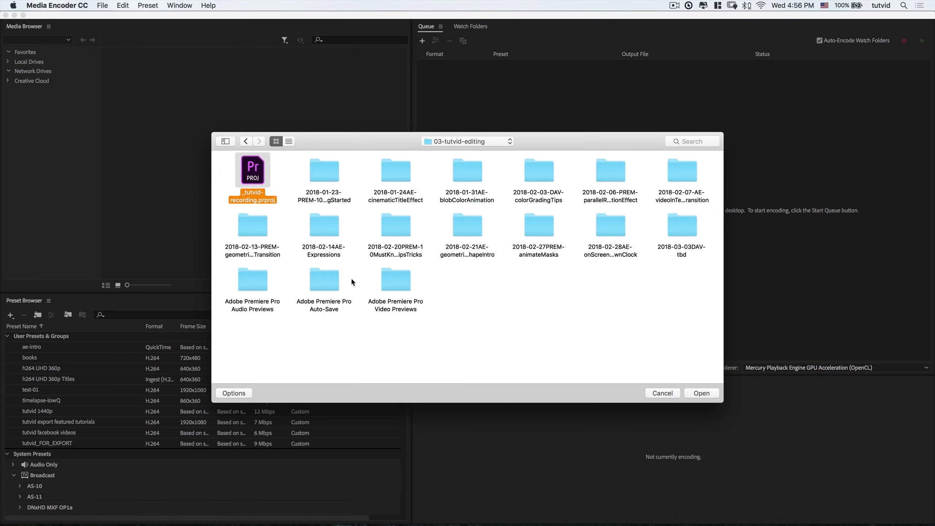
# Back in Premiere Pro, save the project, unlock and unmute Audio 1, and trim its music clip to the last video clip's end.
pyautogui.press('super+Tab')
pyautogui.press('super+s')
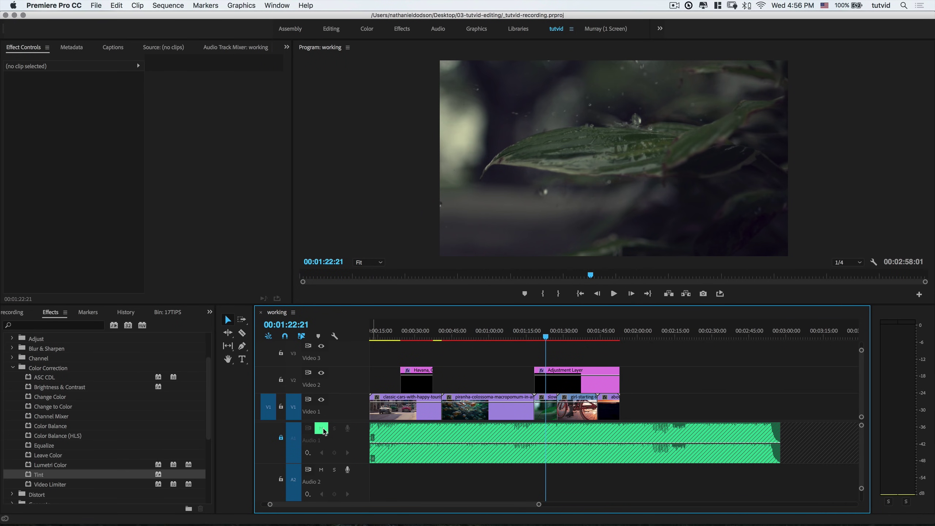
pyautogui.click(324, 431)
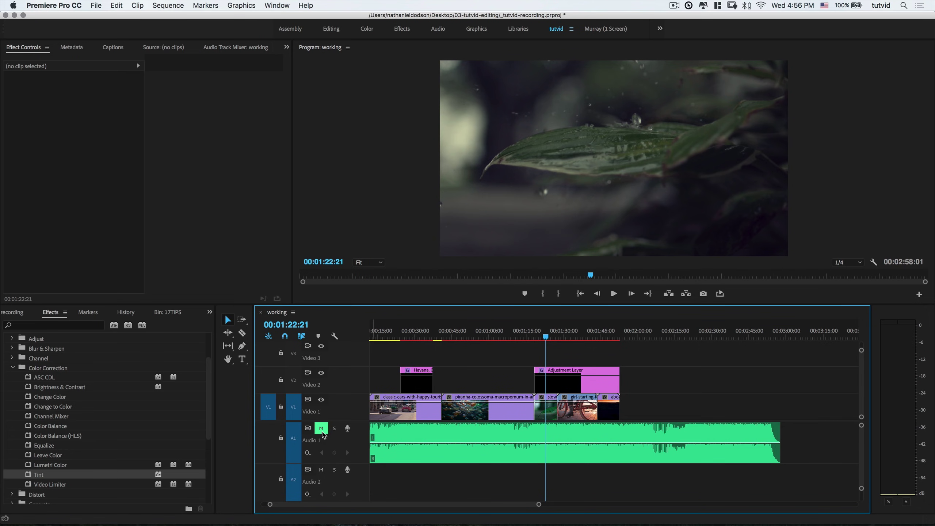
pyautogui.hscroll(-2, 449, 461)
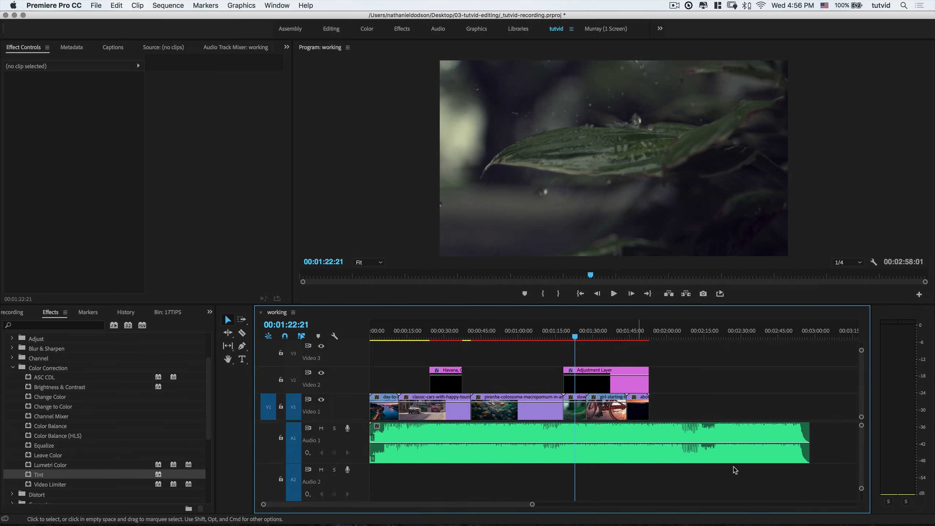
pyautogui.moveTo(810, 442); pyautogui.dragTo(650, 441)
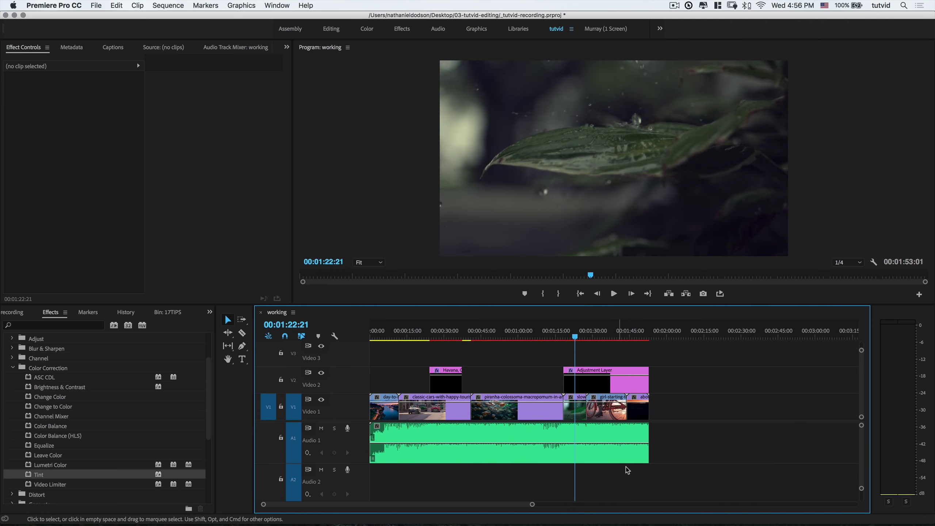
# Save the trimmed project in Premiere Pro and return to the source file selection in Media Encoder.
pyautogui.press('super+Tab')
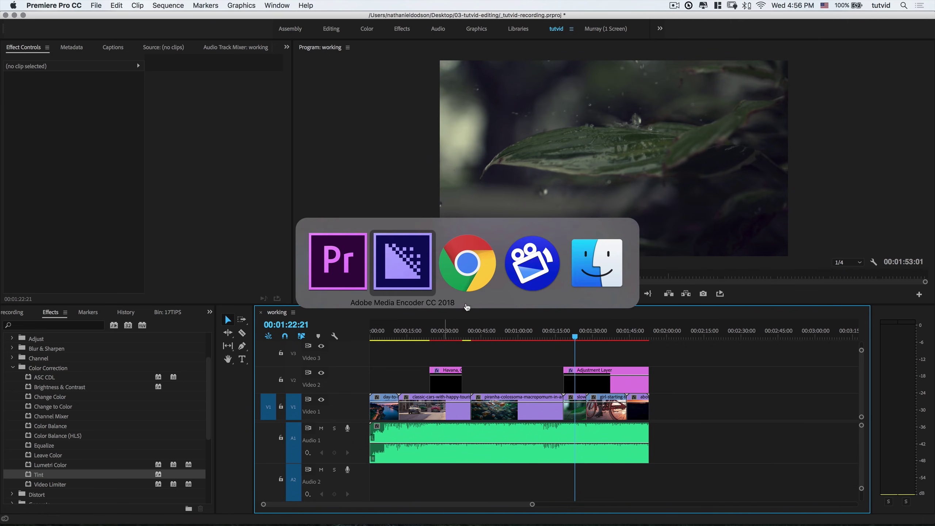
pyautogui.click(404, 260)
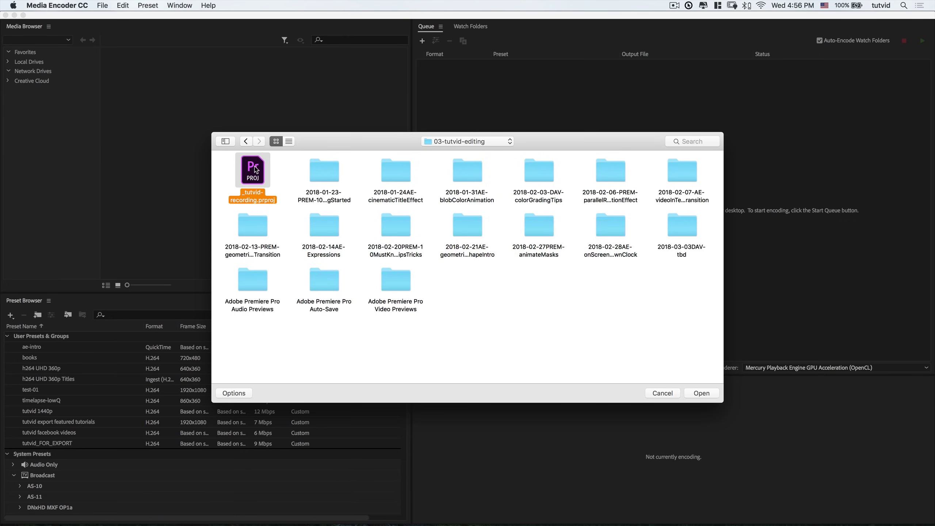
pyautogui.press('super+Tab')
pyautogui.press('super+s')
pyautogui.press('super+Tab')
# Open _tutvid-recording.prproj and import the working sequence from the 17TIPS folder into the encoding queue.
pyautogui.doubleClick(253, 171)
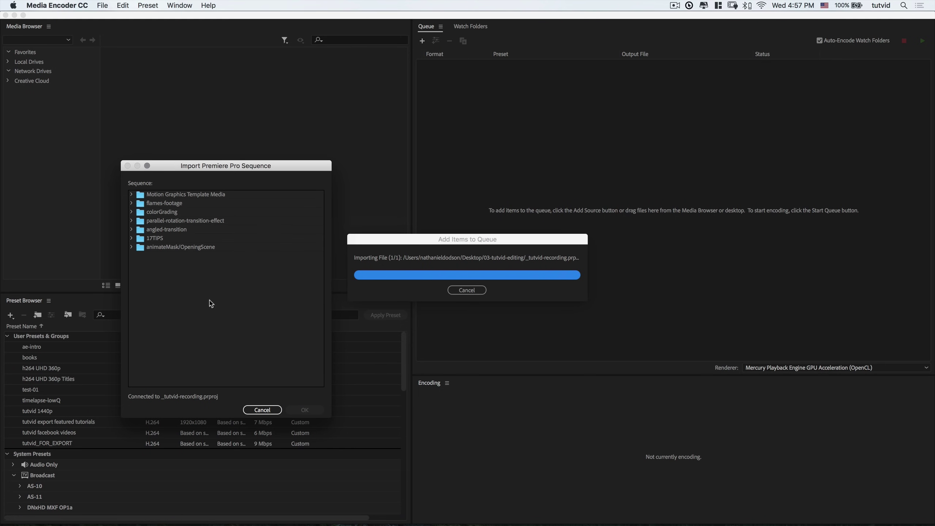
pyautogui.click(131, 238)
pyautogui.click(163, 247)
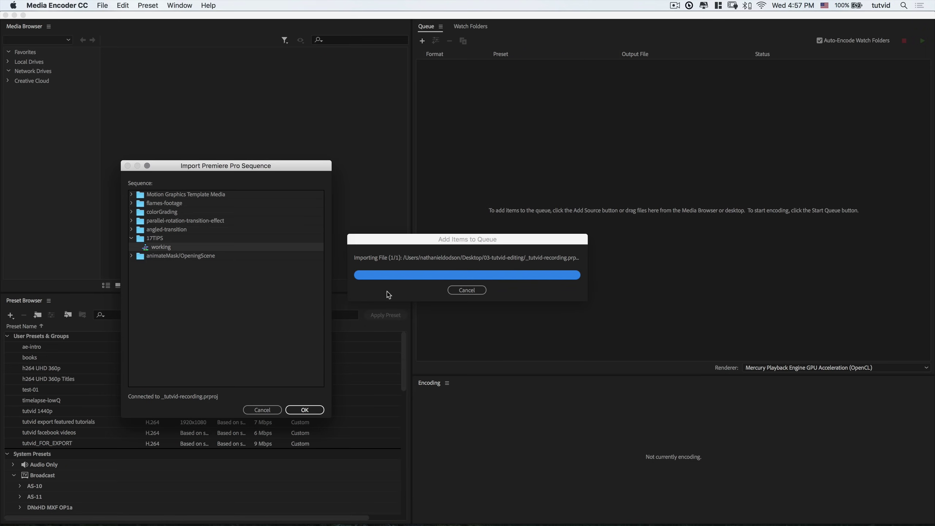
pyautogui.click(316, 410)
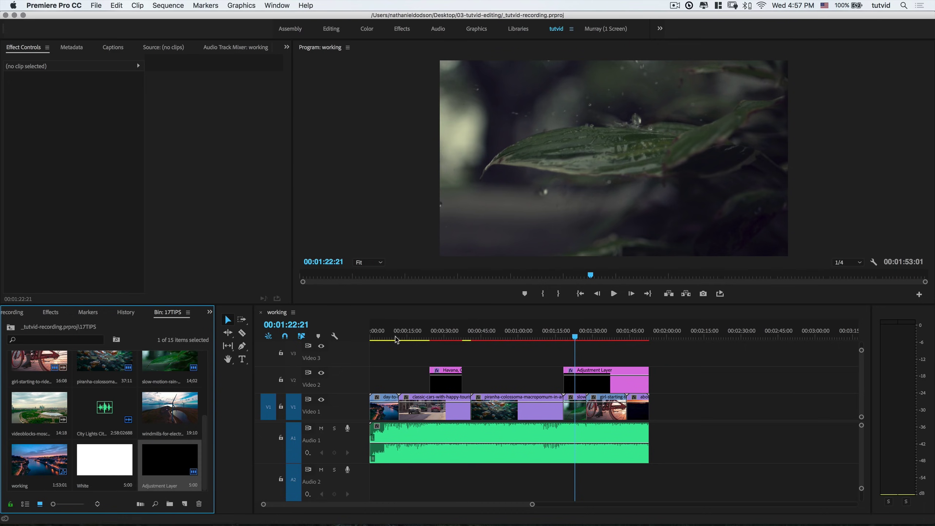
# Return to the working timeline in Premiere Pro and move the playhead to the start of the sequence.
pyautogui.click(493, 350)
pyautogui.press('Home')
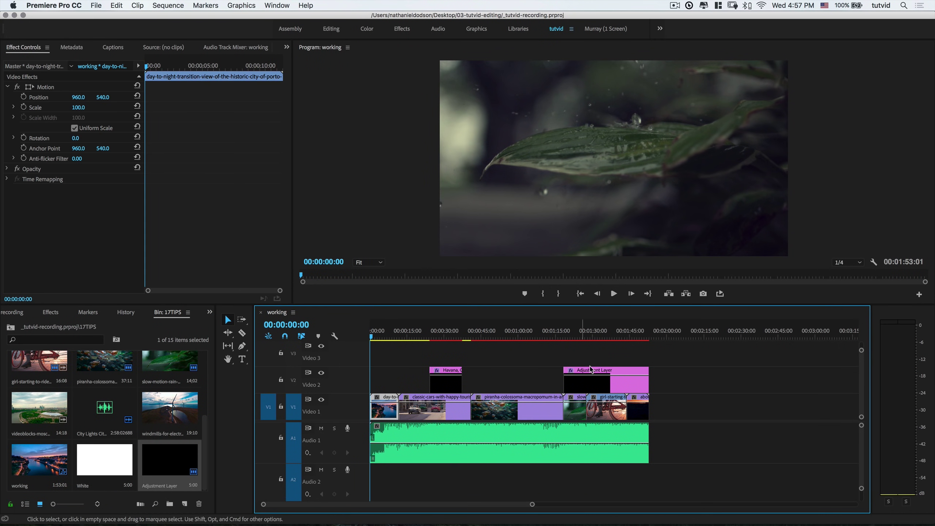